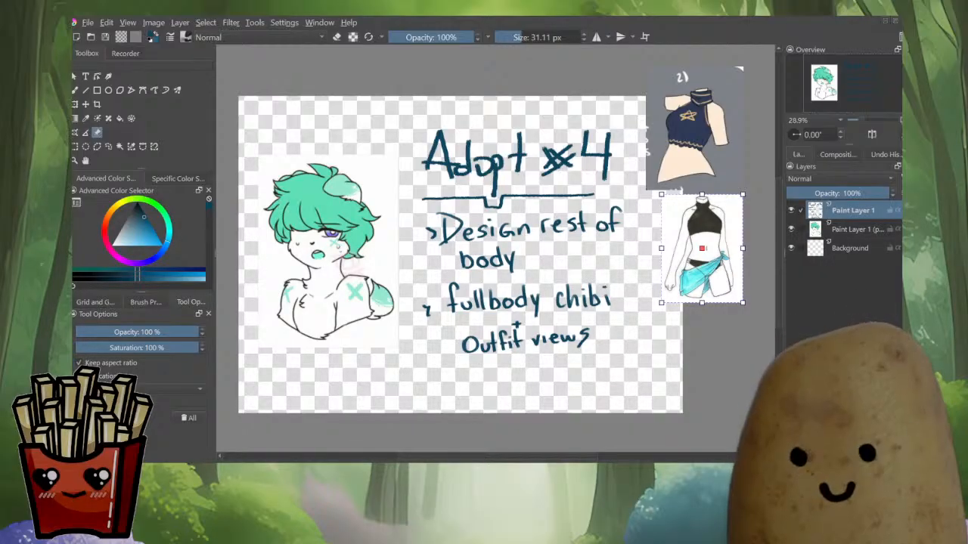
Paste the bust sketch as a reference image and move it off the canvas to the upper left
left_click_drag(499, 250, 622, 266)
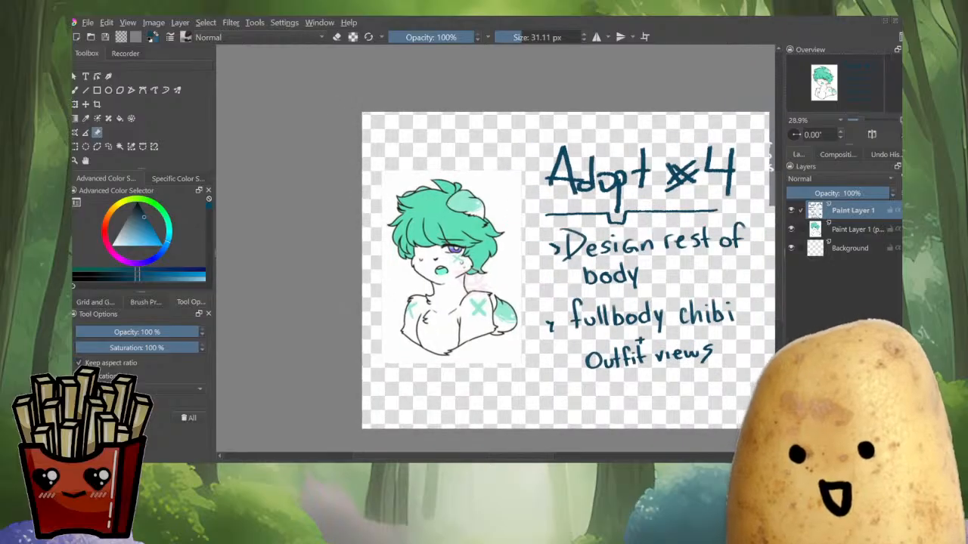
left_click(623, 266)
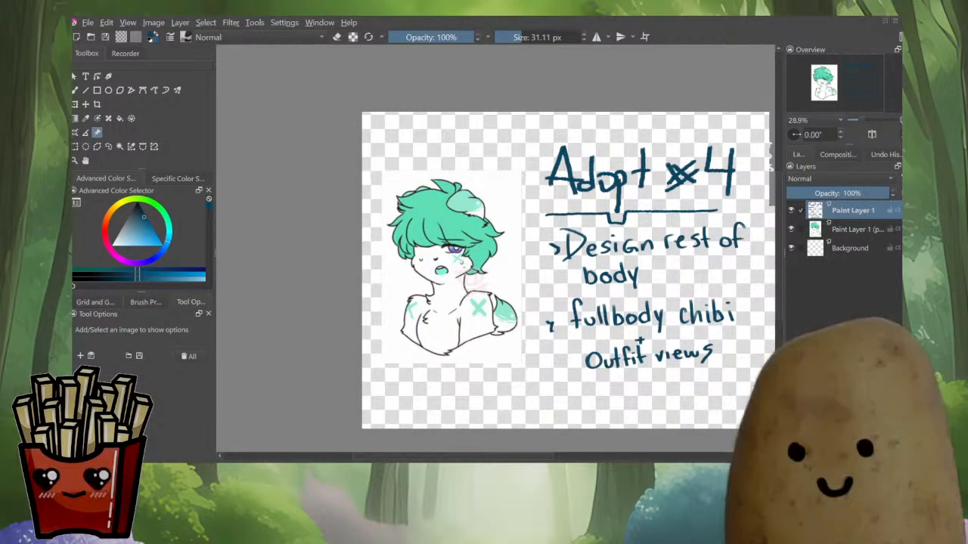
left_click(857, 229)
key("ctrl+a")
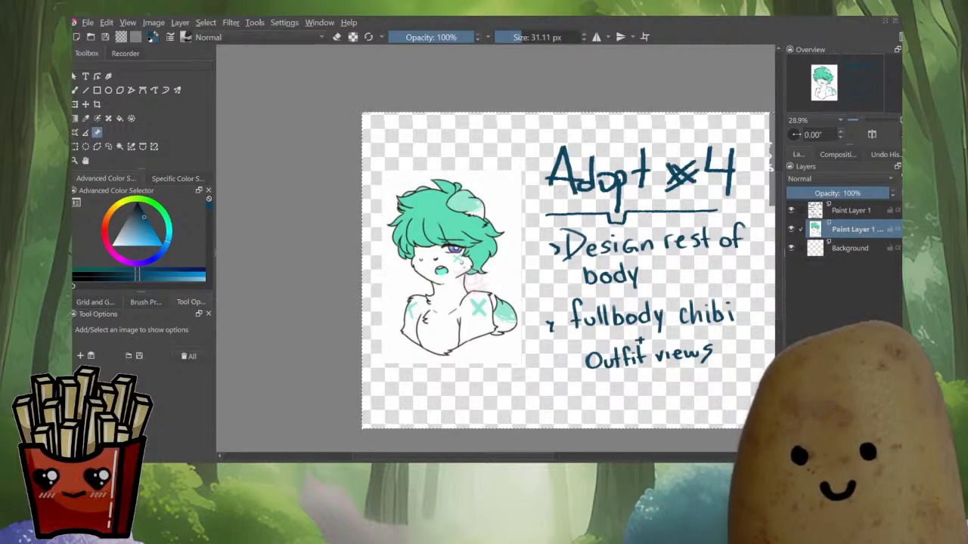
key("ctrl+v")
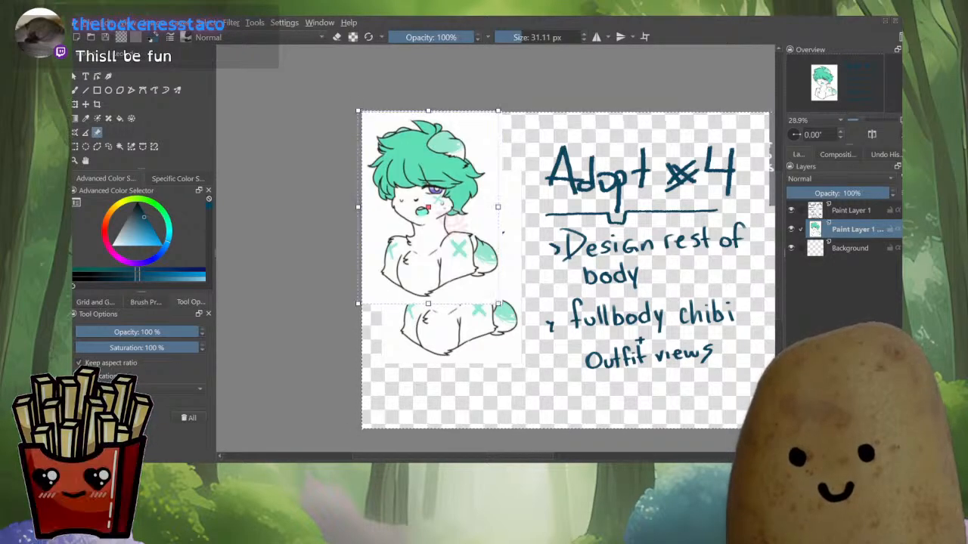
left_click_drag(433, 220, 312, 190)
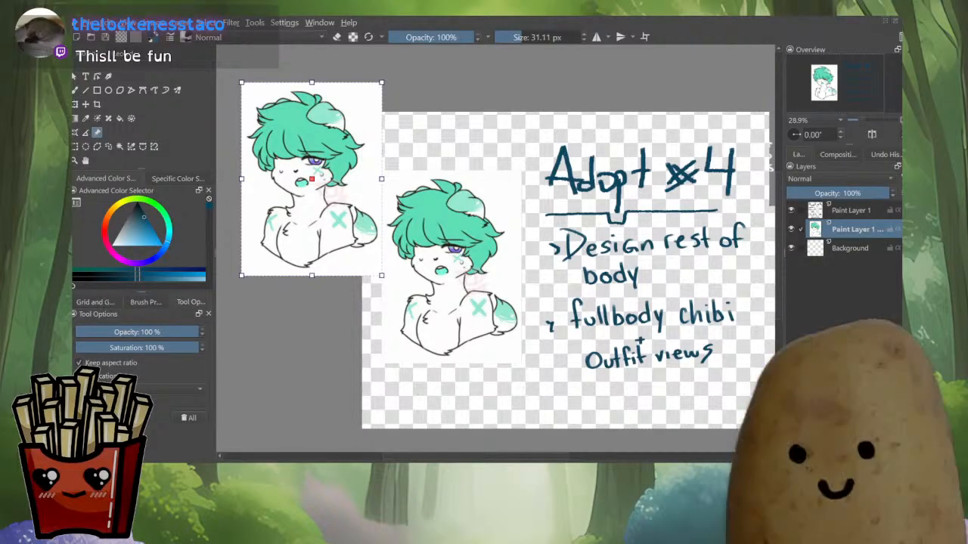
Hide both existing paint layers and add a new paint layer above them
left_click(791, 229)
left_click(850, 248)
left_click(855, 229)
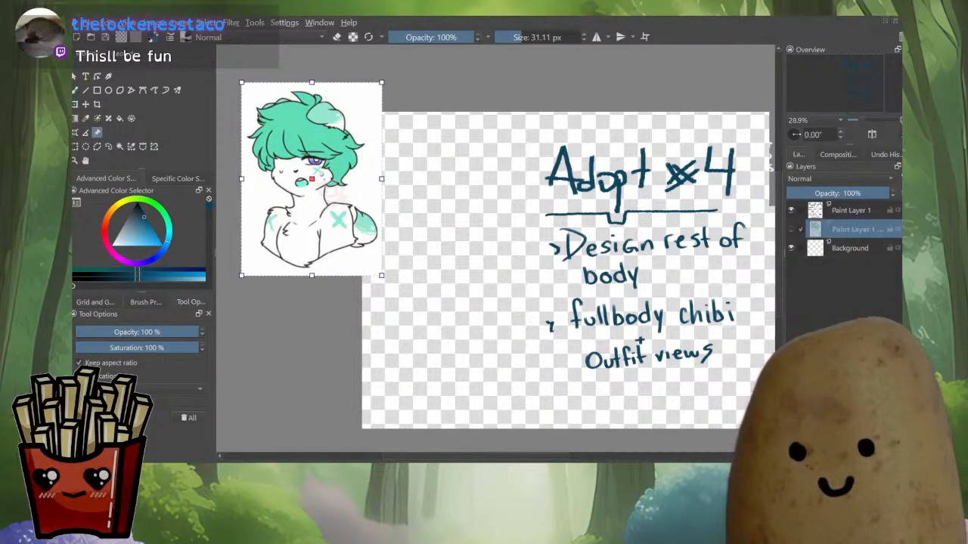
left_click(791, 211)
left_click(852, 211)
key("Insert")
Reposition the two outfit reference images to the canvas's upper-right corner
left_click_drag(538, 249, 451, 253)
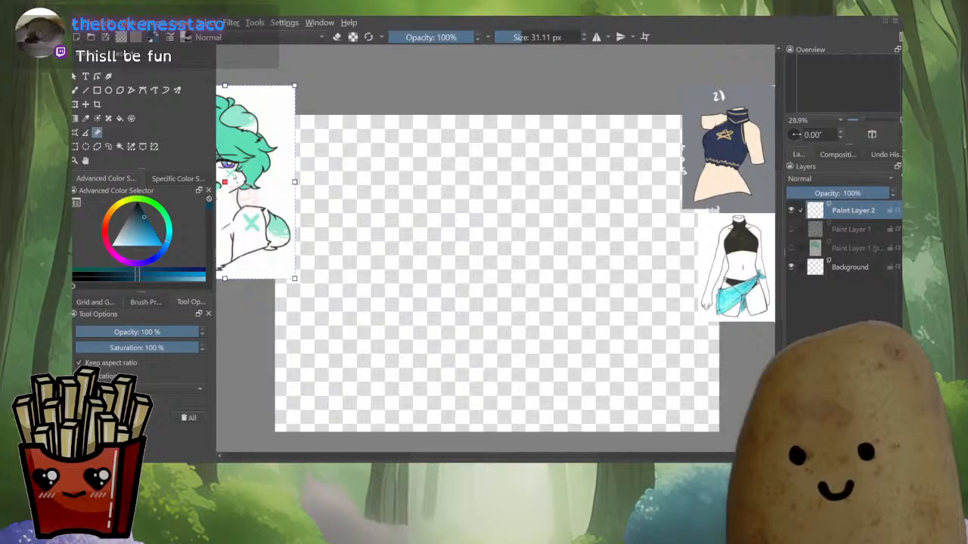
scroll(622, 216, "down", 1)
left_click(715, 155)
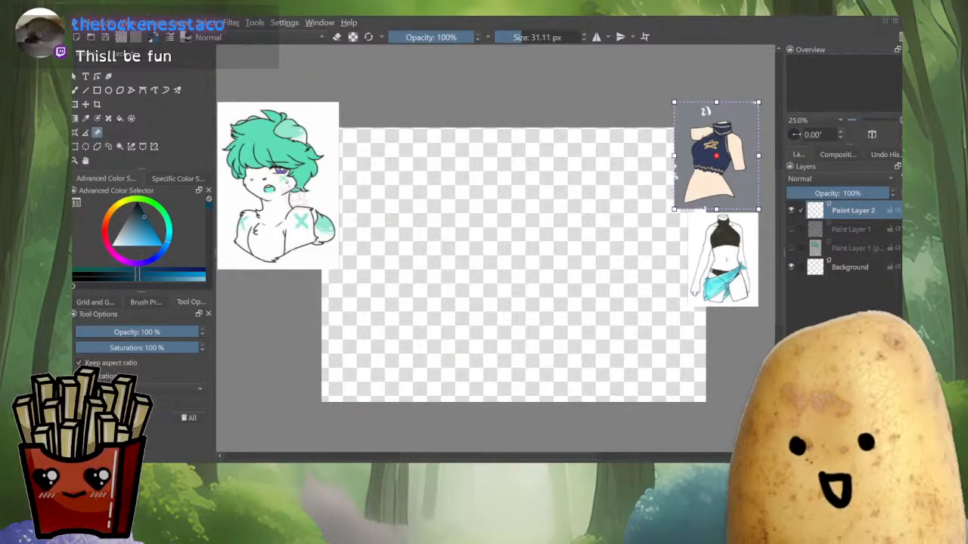
left_click_drag(715, 155, 647, 115)
left_click(722, 260)
left_click_drag(723, 260, 705, 163)
left_click(589, 250)
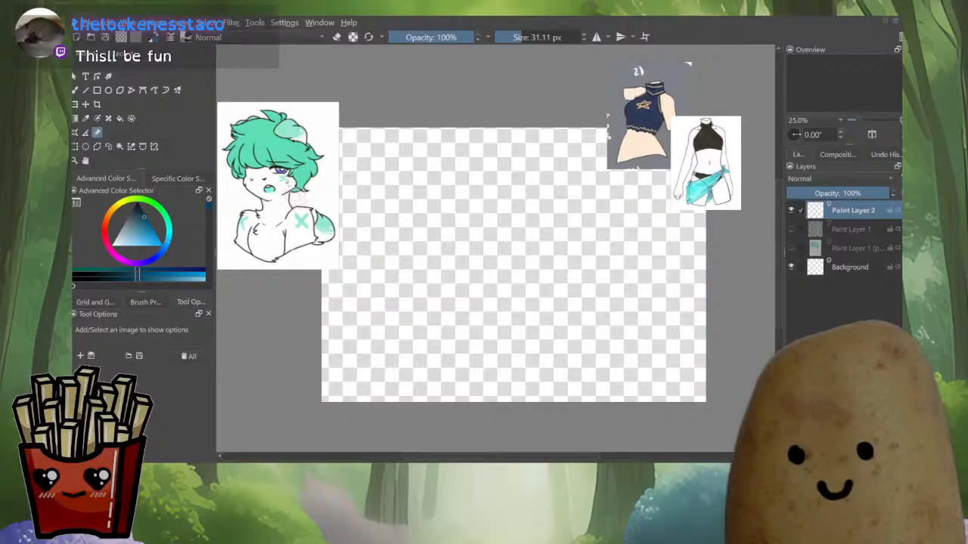
Switch to the brush and sketch a circle for the head on the new layer
scroll(257, 210, "up", 3)
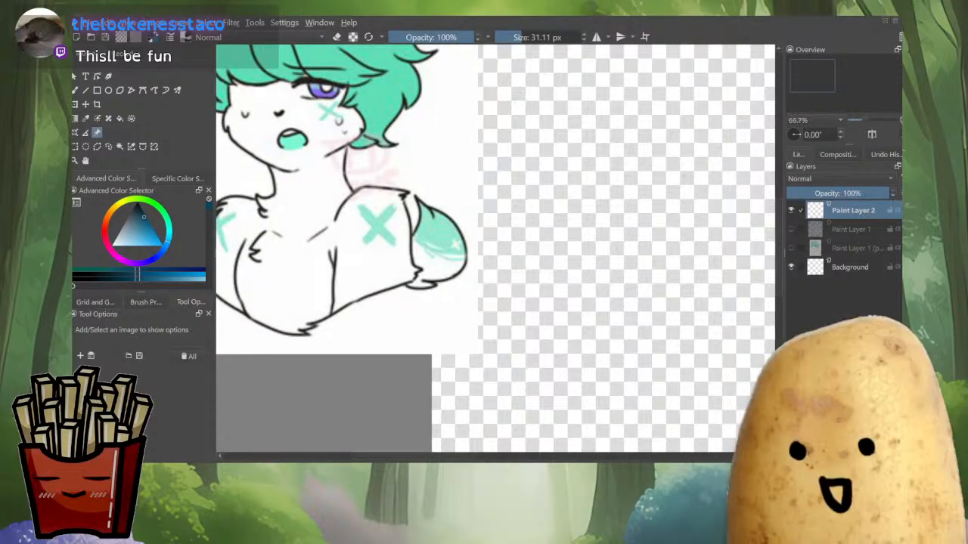
scroll(346, 227, "down", 1)
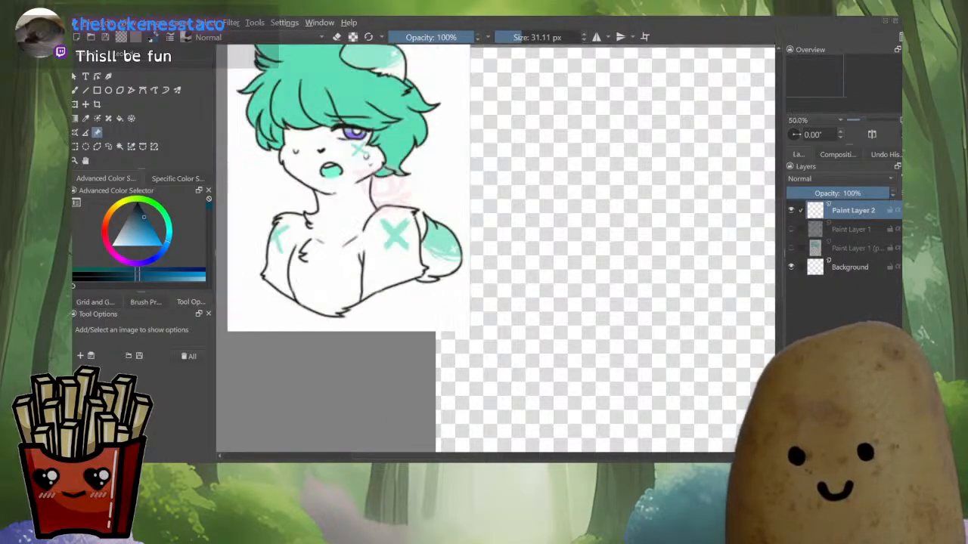
scroll(232, 237, "down", 1)
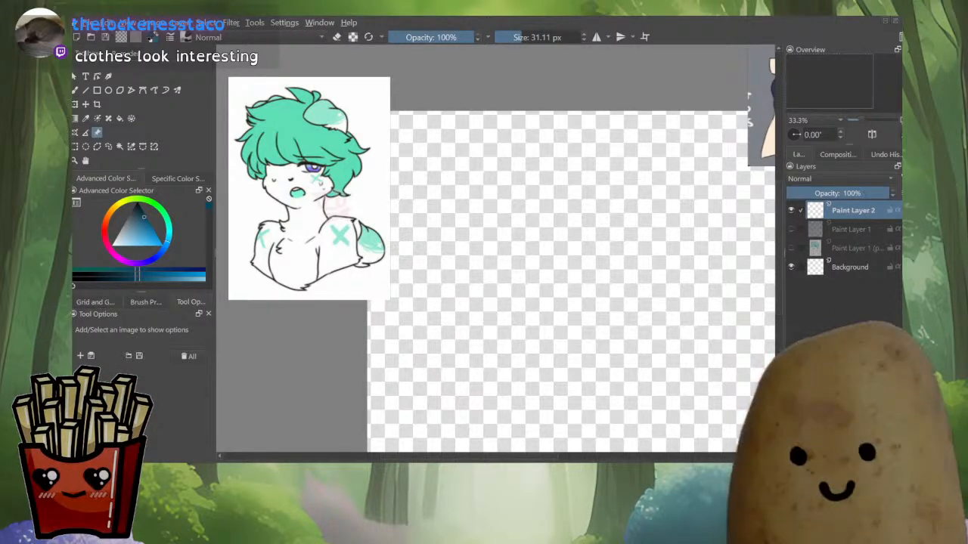
left_click(308, 188)
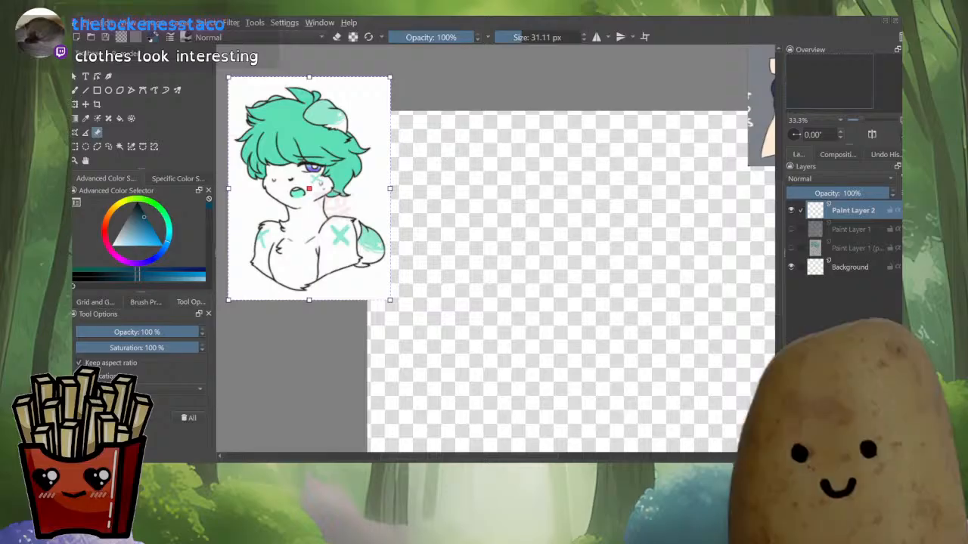
key("b")
mouse_move(456, 200)
left_mouse_down()
mouse_move(442, 188)
mouse_move(417, 214)
left_mouse_up()
scroll(442, 189, "down", 1)
left_click_drag(407, 180, 421, 254)
mouse_move(498, 202)
left_mouse_down()
mouse_move(490, 180)
mouse_move(396, 223)
mouse_move(440, 213)
left_mouse_up()
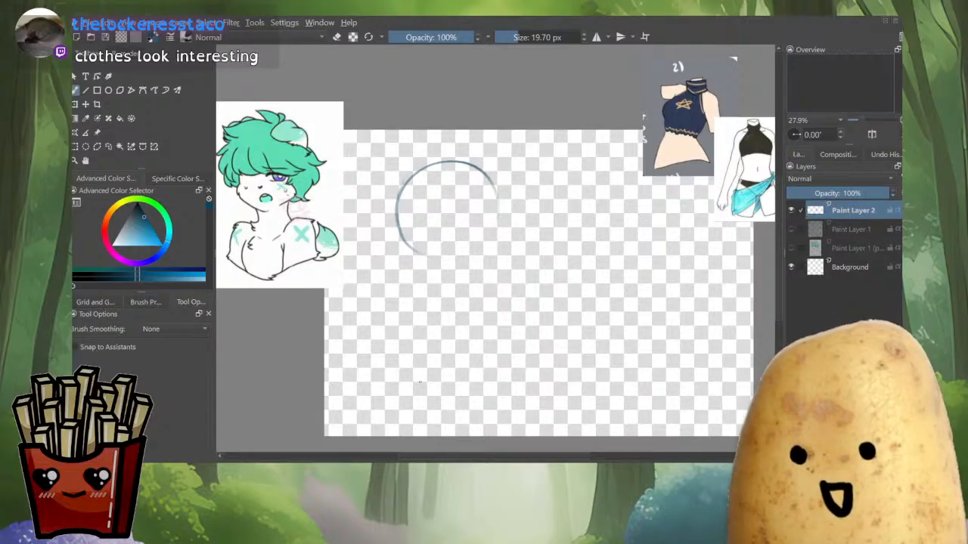
left_click_drag(260, 168, 260, 72)
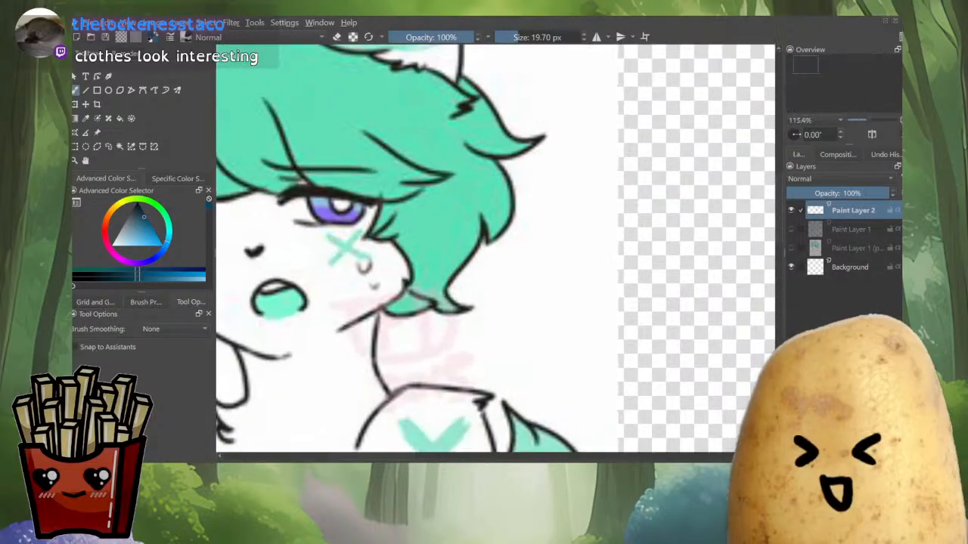
left_click_drag(355, 201, 354, 325)
scroll(419, 242, "up", 3)
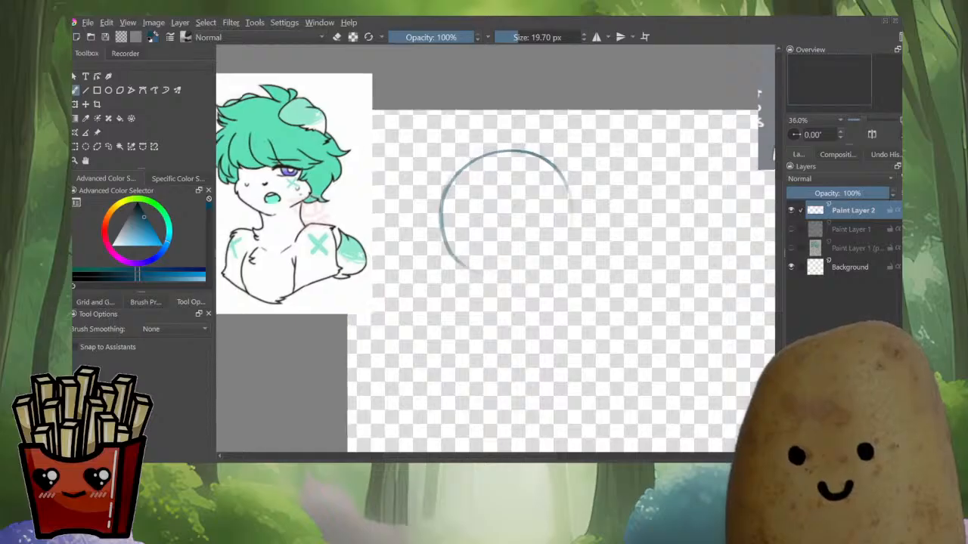
scroll(419, 242, "down", 1)
left_click_drag(472, 320, 450, 250)
scroll(490, 272, "down", 1)
left_click_drag(472, 118, 486, 158)
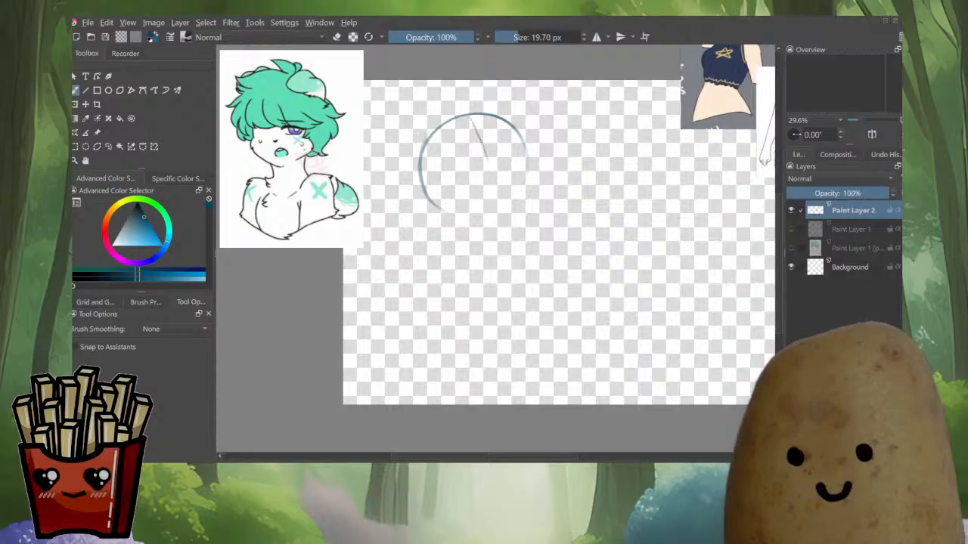
key("ctrl+z")
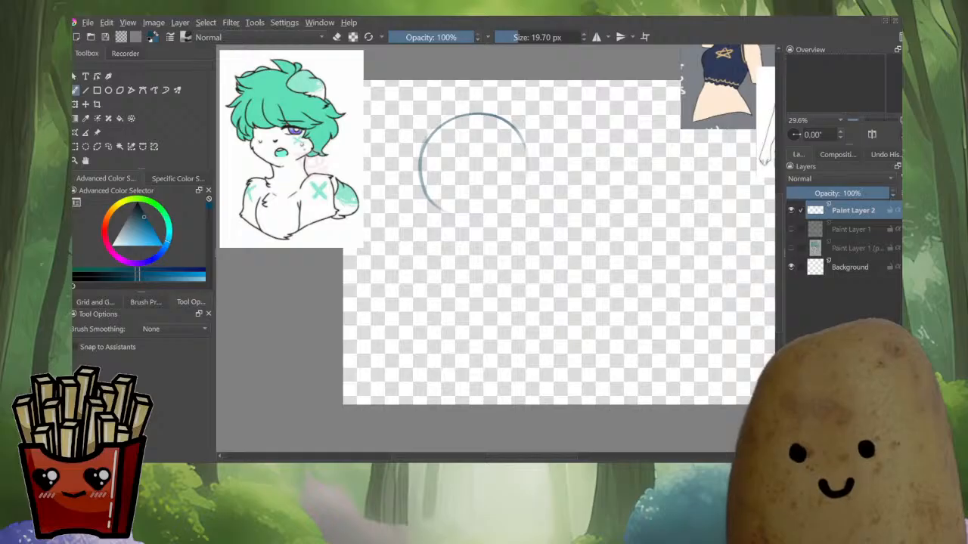
Paste a Custom Adoptable example image as a reference, enlarge it and place it below the bust reference
scroll(495, 249, "down", 1)
left_click_drag(495, 250, 447, 282)
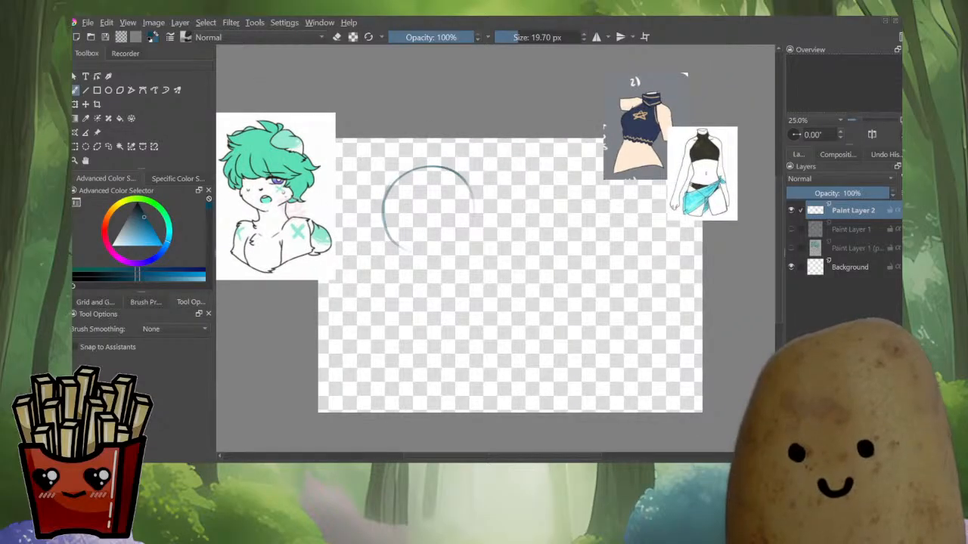
left_click(97, 132)
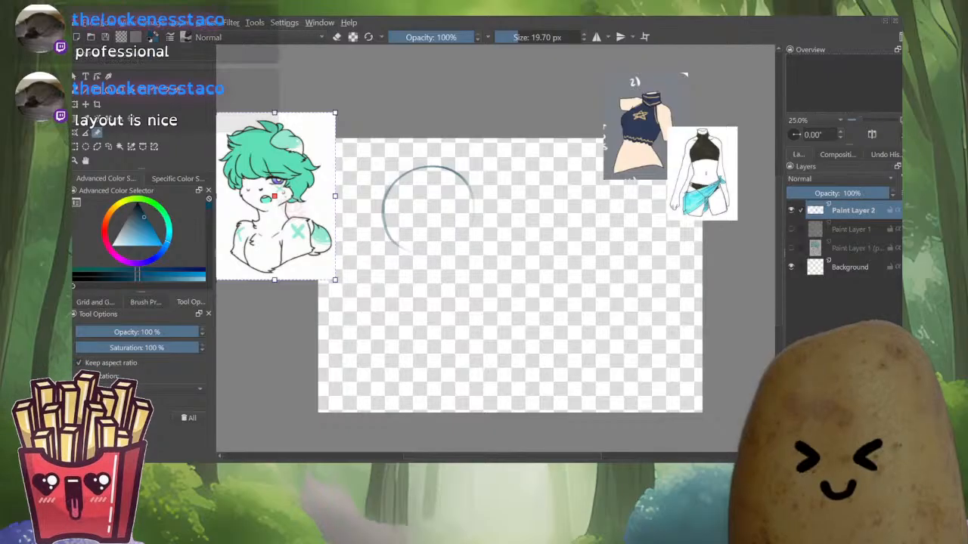
key("ctrl+v")
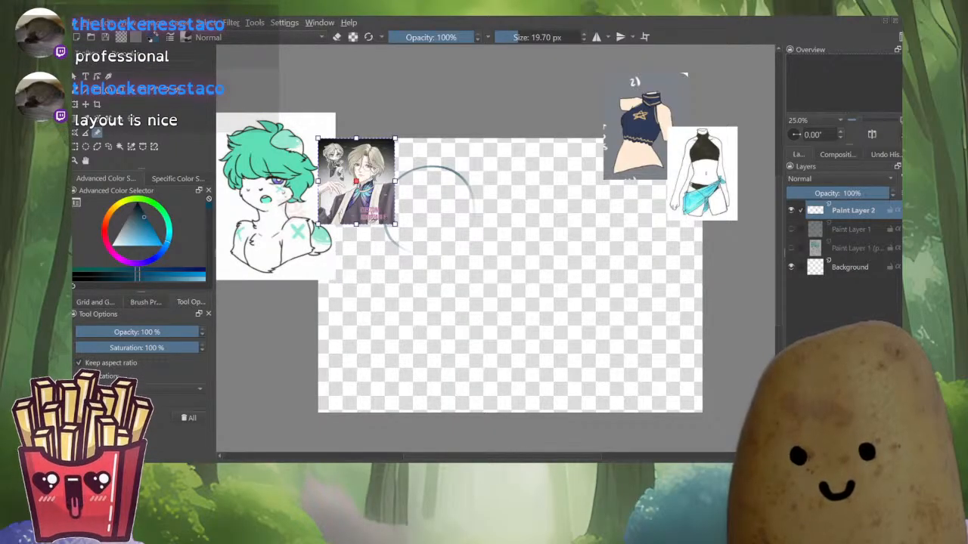
left_click_drag(357, 181, 368, 94)
left_click_drag(406, 138, 477, 216)
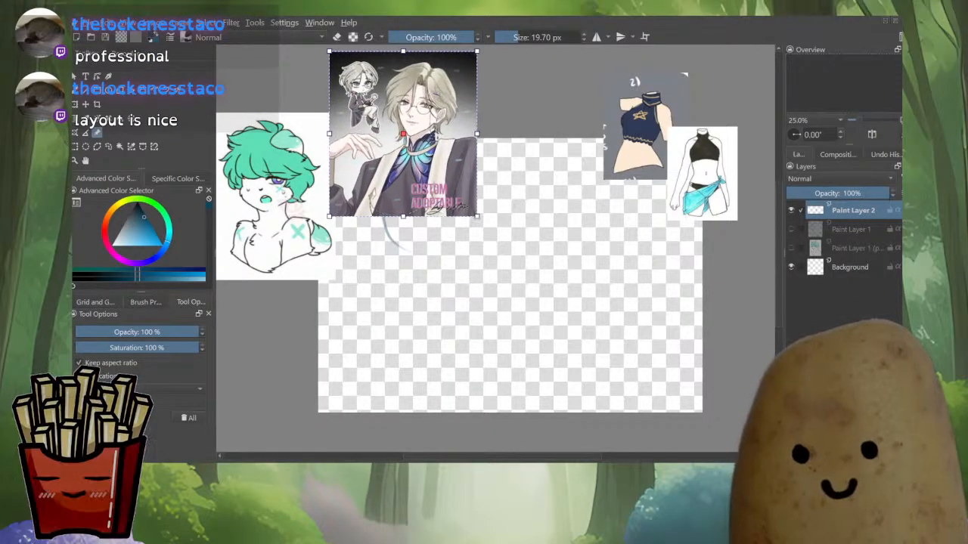
left_click_drag(429, 164, 358, 346)
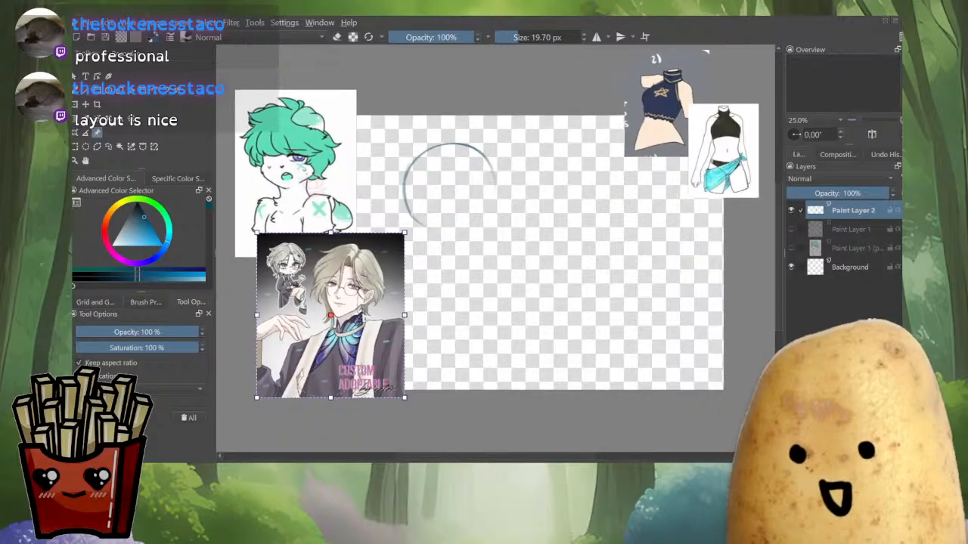
Move the bust reference higher and enlarge the Custom Adoptable reference at the canvas's lower left
left_click(295, 166)
left_click_drag(295, 173, 313, 129)
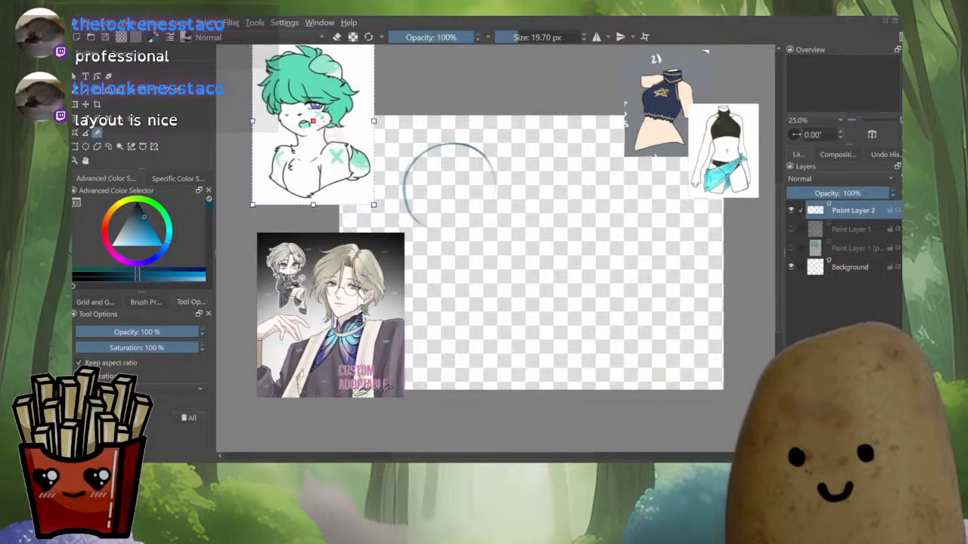
left_click(331, 313)
left_click_drag(407, 230, 443, 189)
left_click_drag(363, 287, 331, 293)
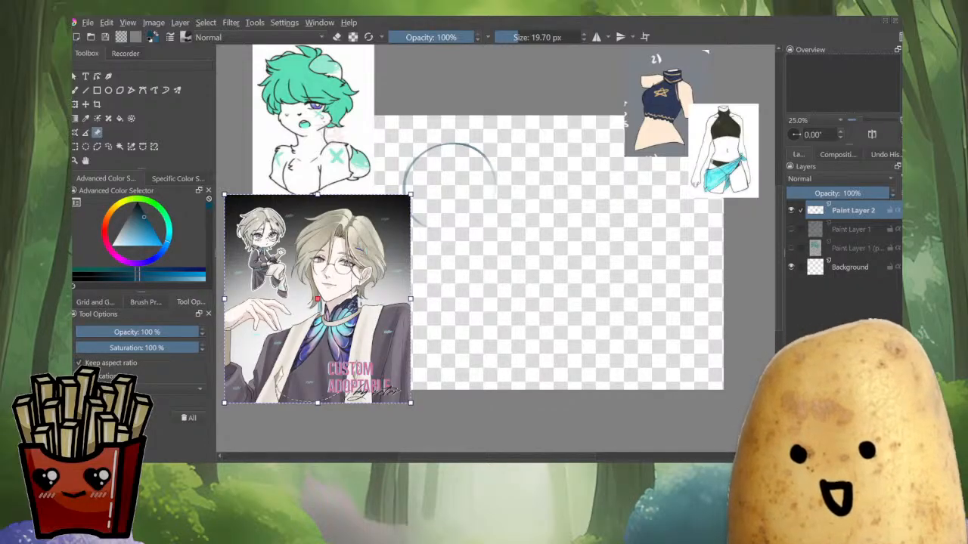
key("Escape")
Move the top outfit reference above the canvas centre and the full outfit reference to the far upper right
scroll(473, 204, "down", 2)
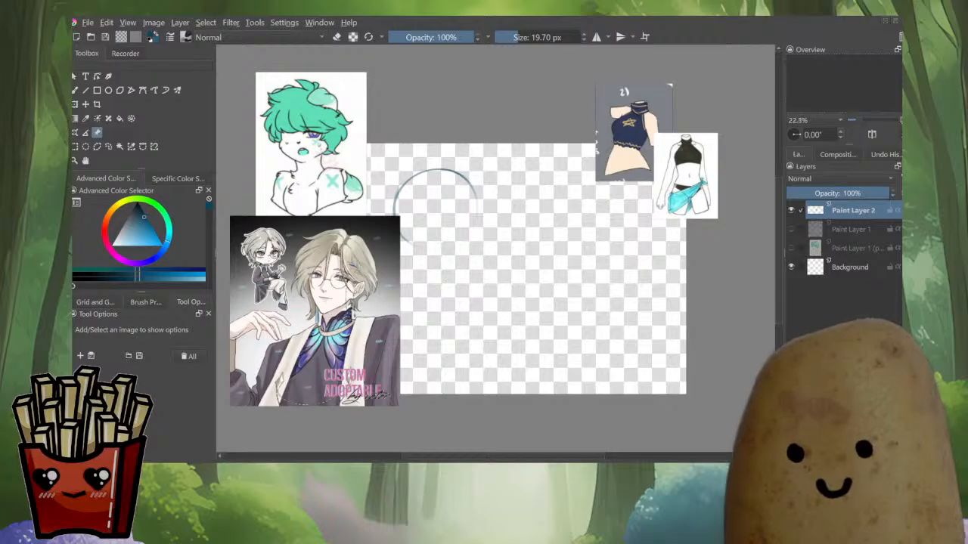
left_click_drag(634, 135, 476, 73)
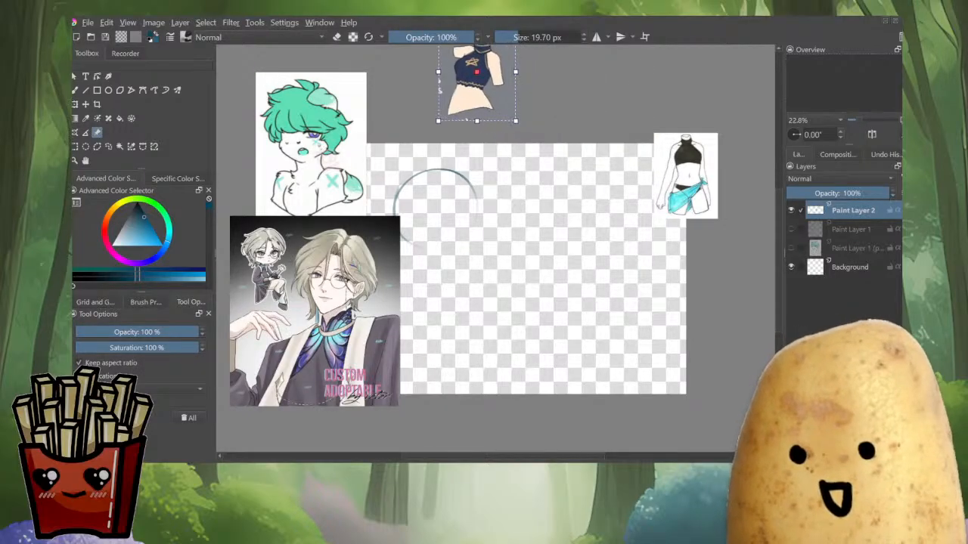
left_click_drag(686, 177, 730, 103)
left_click_drag(476, 80, 509, 103)
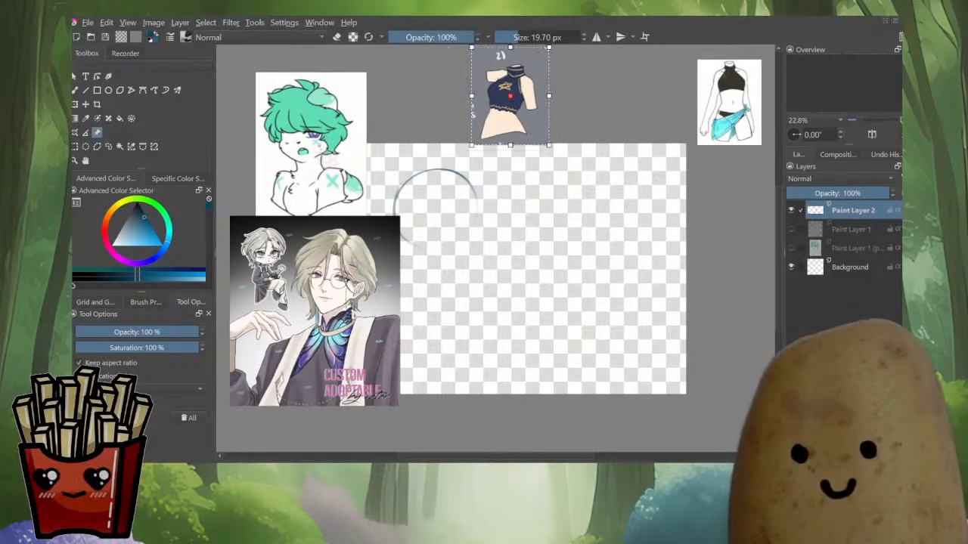
left_click(560, 197)
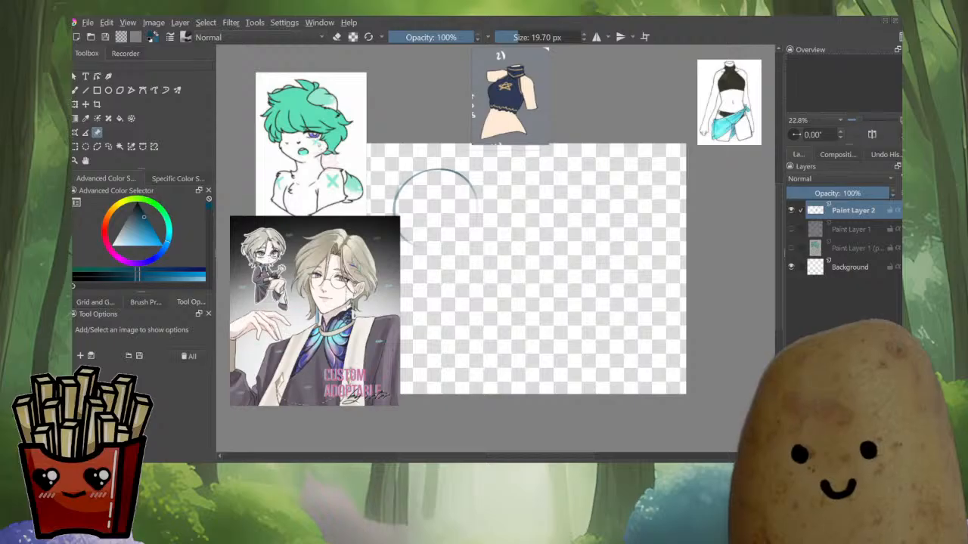
key("ctrl+t")
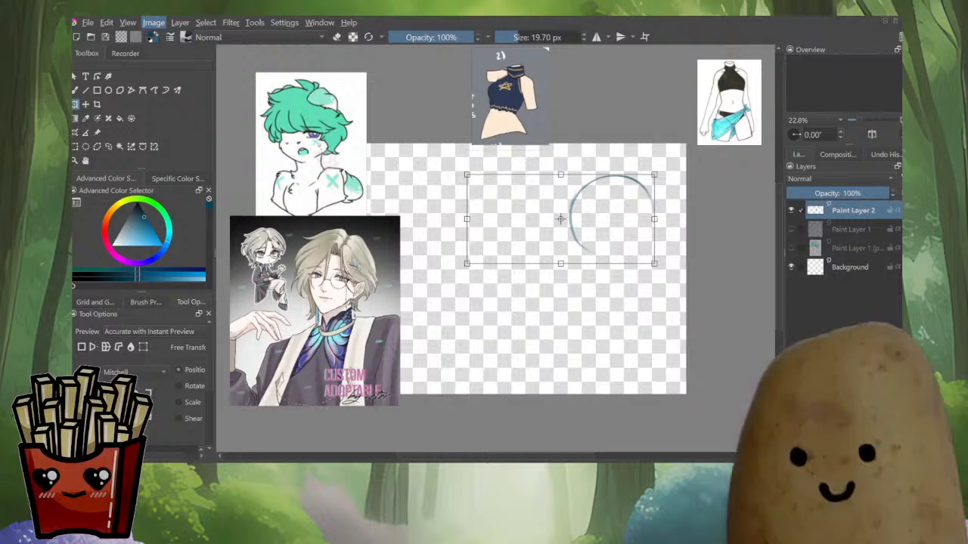
key("Return")
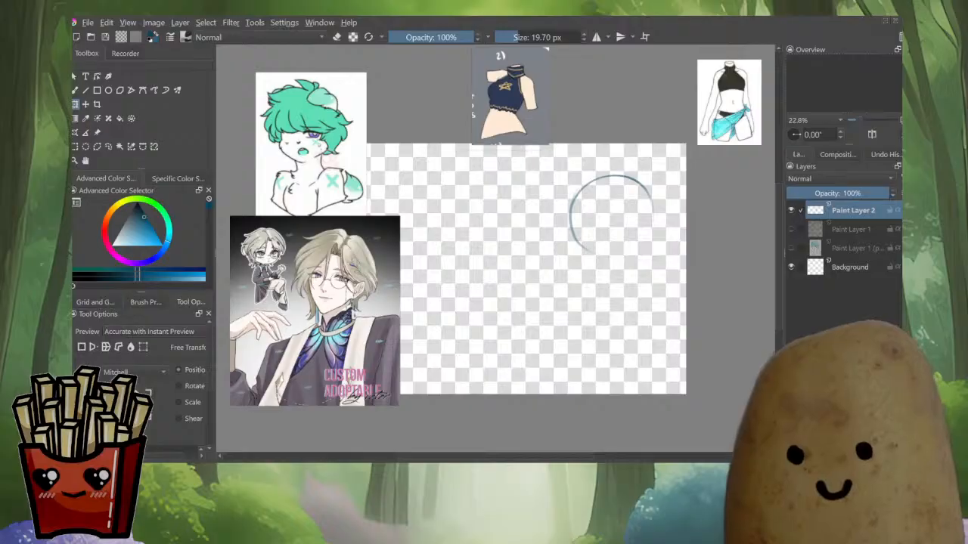
left_click_drag(484, 249, 537, 257)
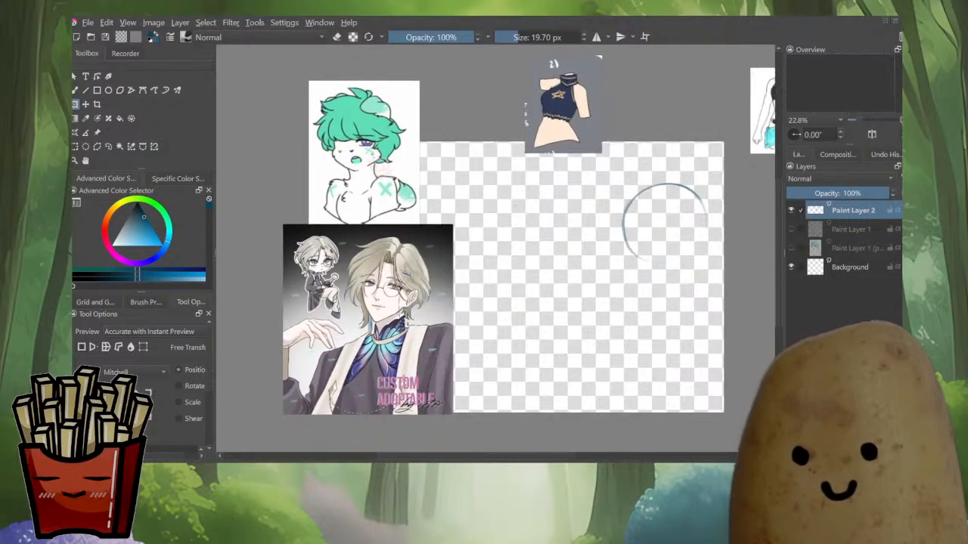
Shift the bust and Custom Adoptable references further left, beside the canvas
left_click(98, 133)
left_click(362, 151)
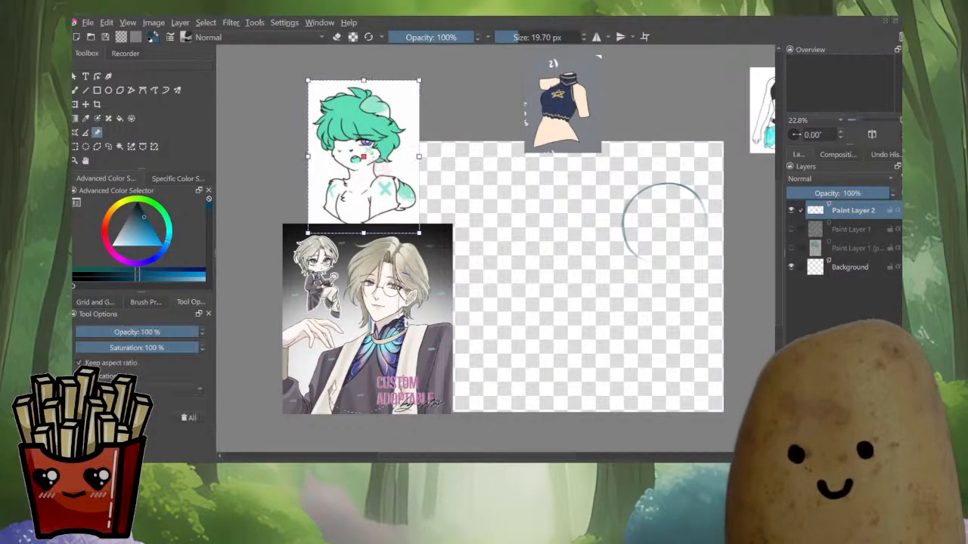
left_click_drag(363, 151, 337, 137)
left_click_drag(367, 318, 317, 318)
left_click(484, 302)
mouse_move(664, 224)
left_mouse_down()
mouse_move(654, 219)
mouse_move(639, 236)
left_mouse_up()
key("b")
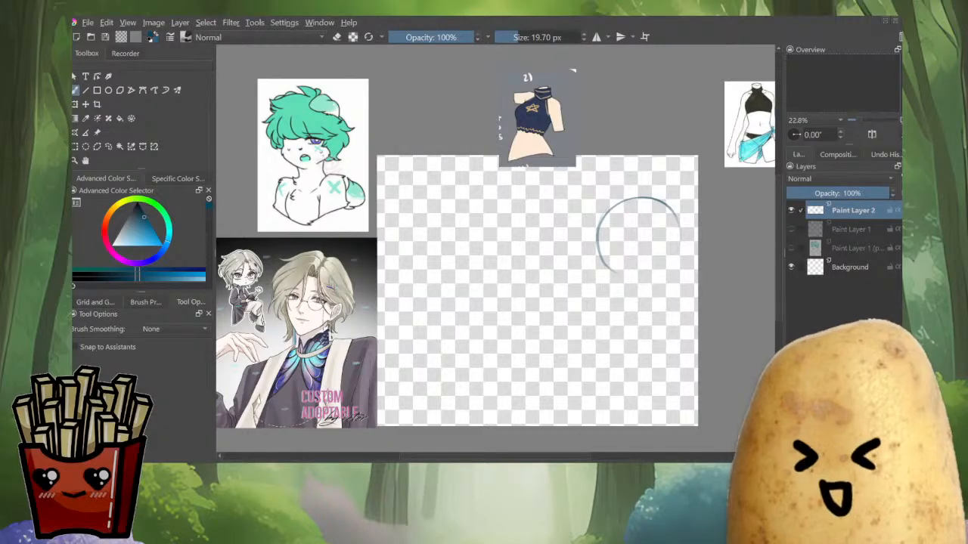
left_click(97, 132)
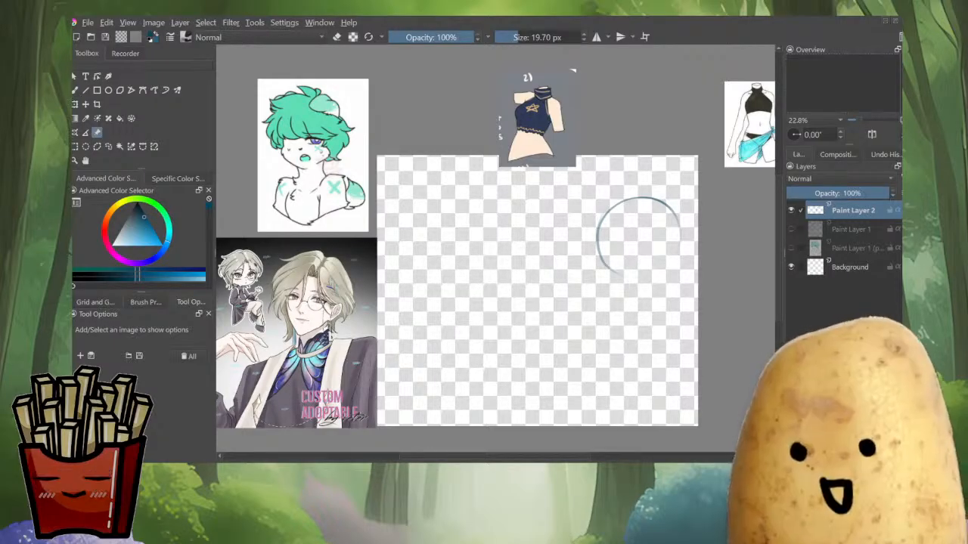
Paste a colour palette image, shrink it and place it above the canvas beside the top outfit reference
key("ctrl+v")
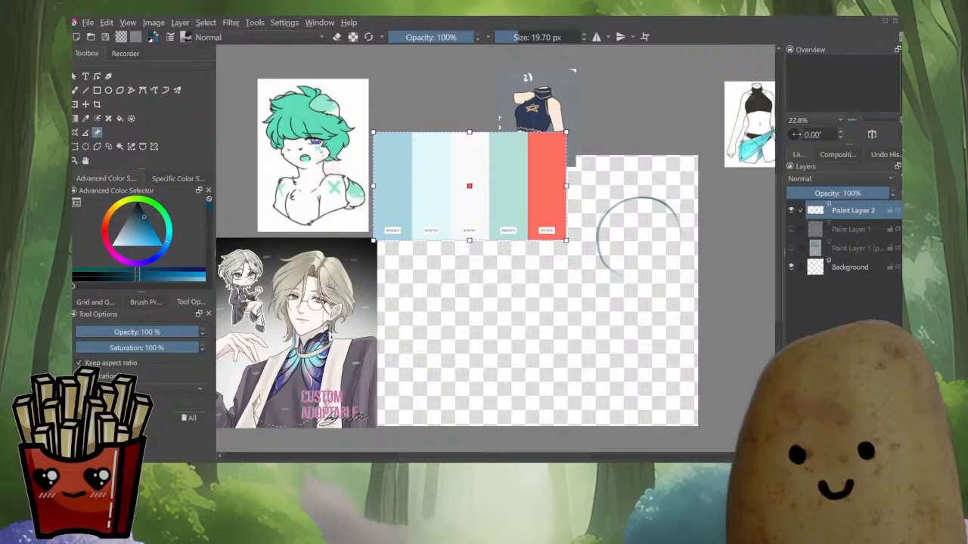
left_click_drag(565, 240, 503, 205)
left_click_drag(438, 169, 432, 105)
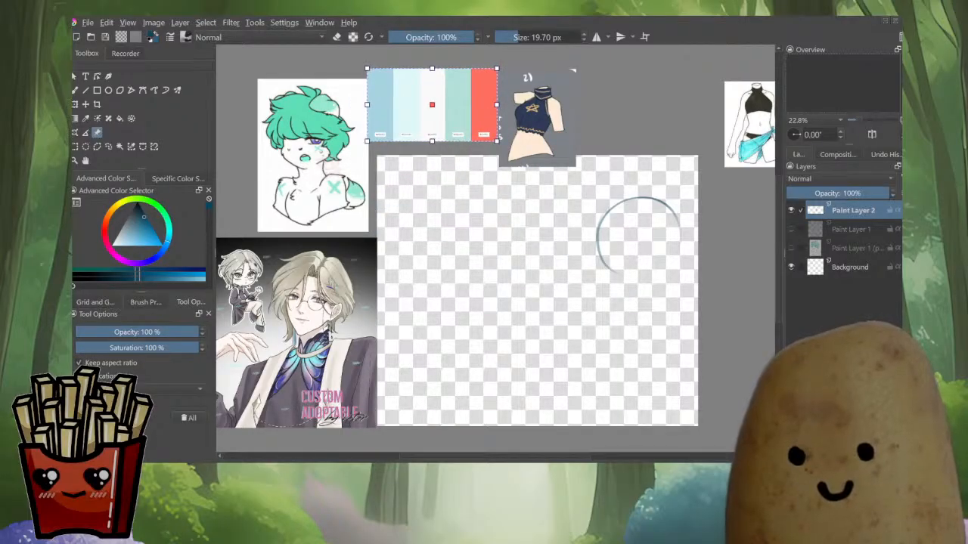
left_click_drag(497, 142, 484, 134)
left_click_drag(425, 102, 434, 97)
left_click(453, 226)
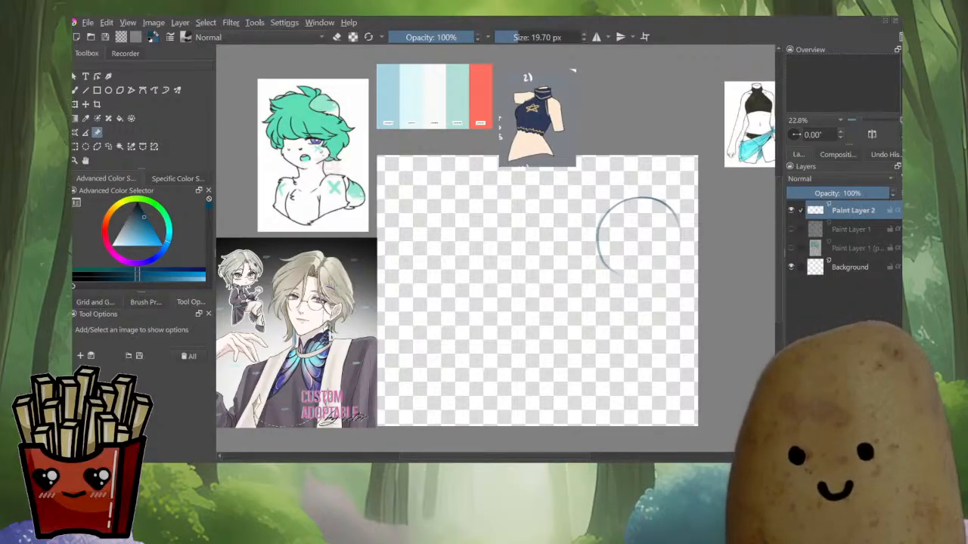
Sample the green hair colour from the bust reference and open the specific colour selector
left_click(313, 155)
key("v")
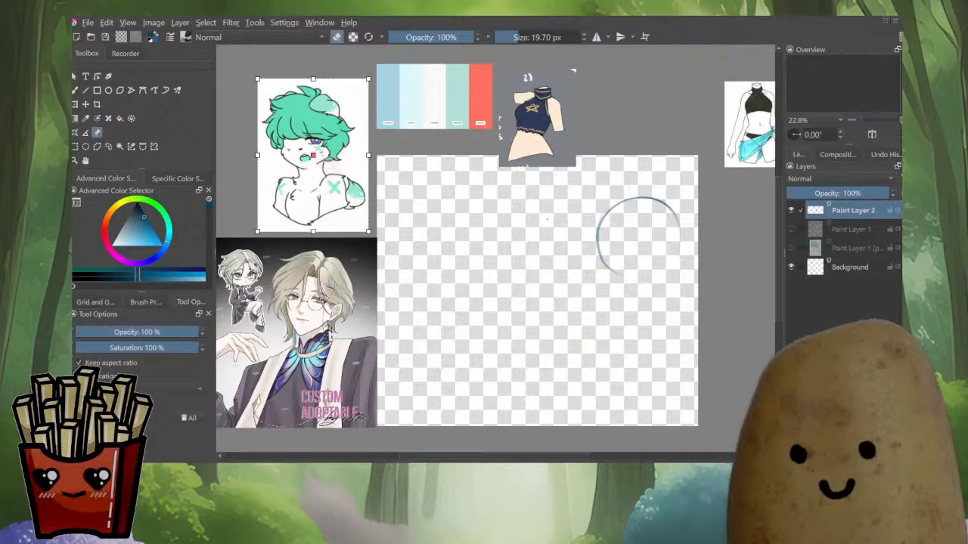
key("b")
key("e")
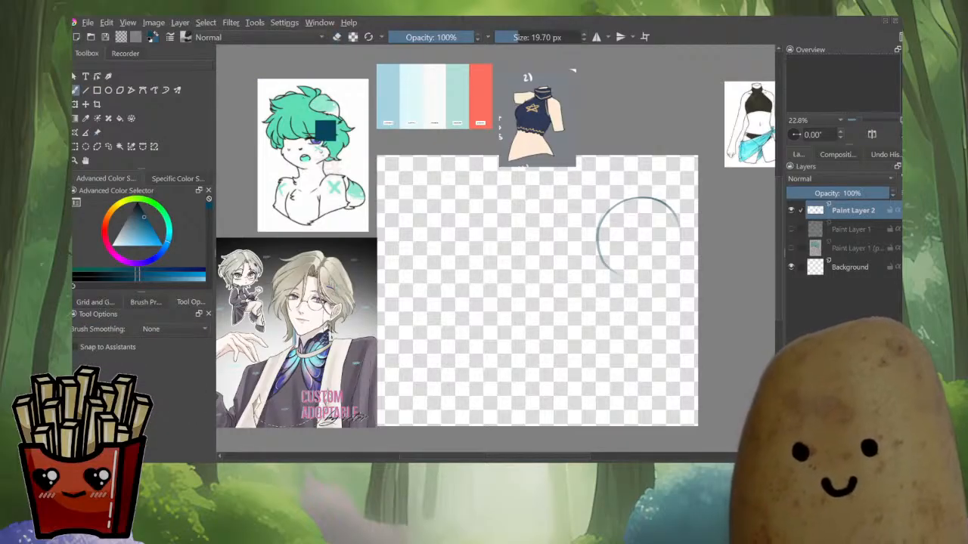
left_click(309, 105, "ctrl")
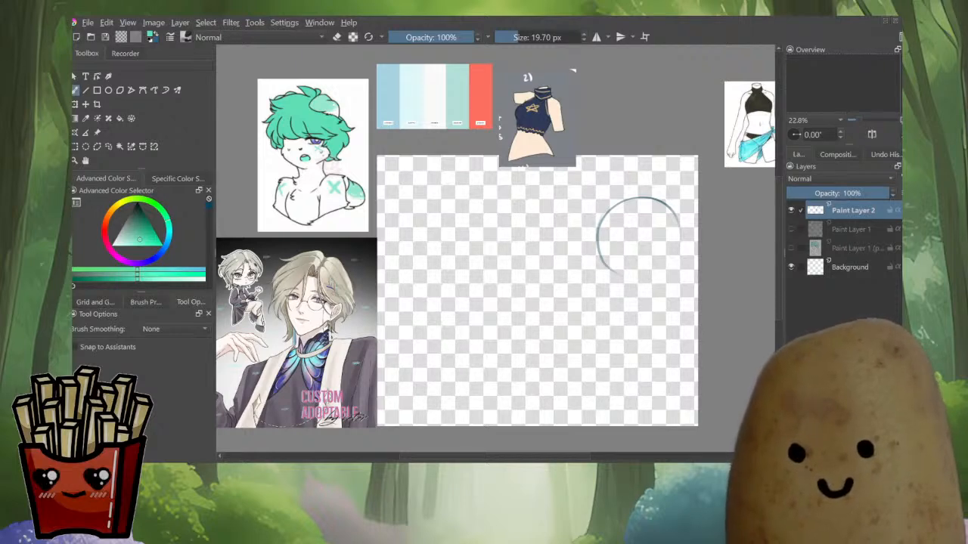
left_click(137, 228)
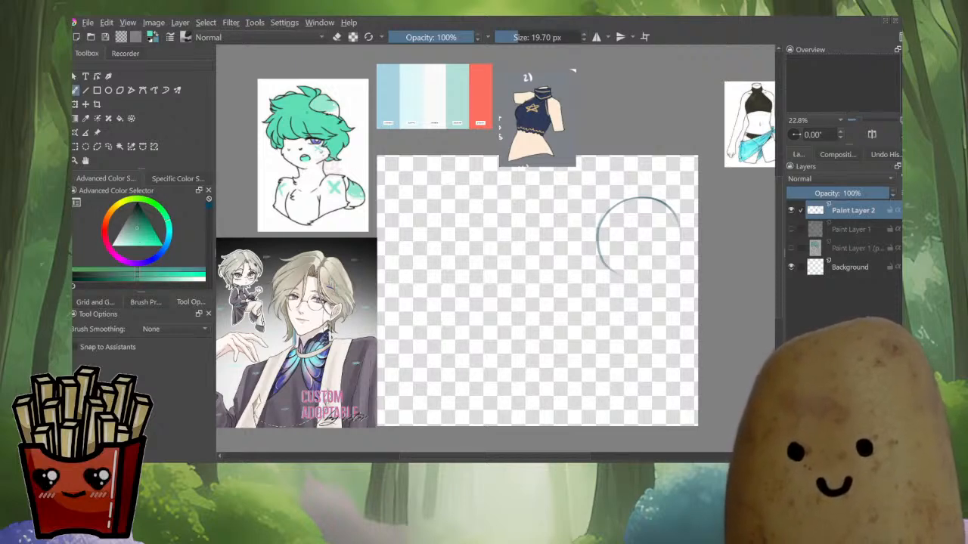
left_click(140, 240)
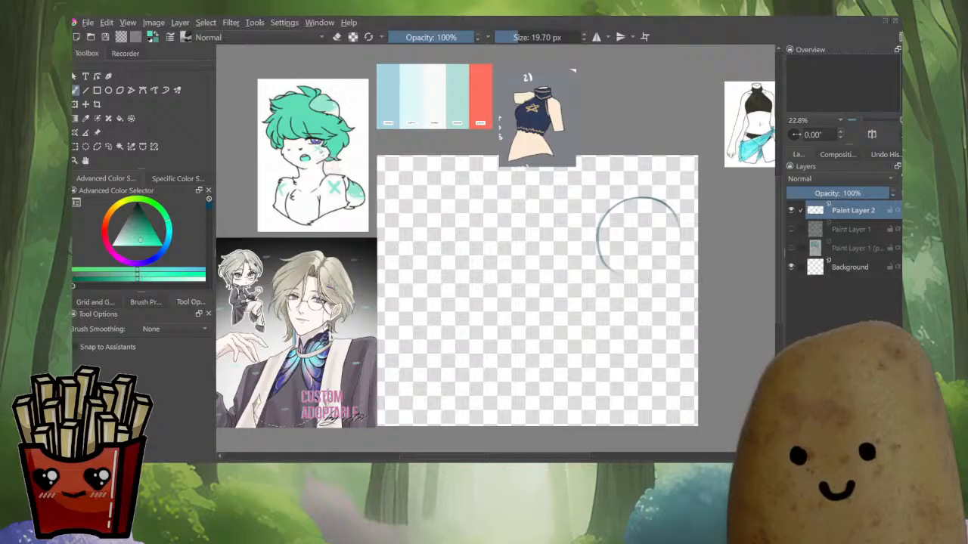
left_click(178, 179)
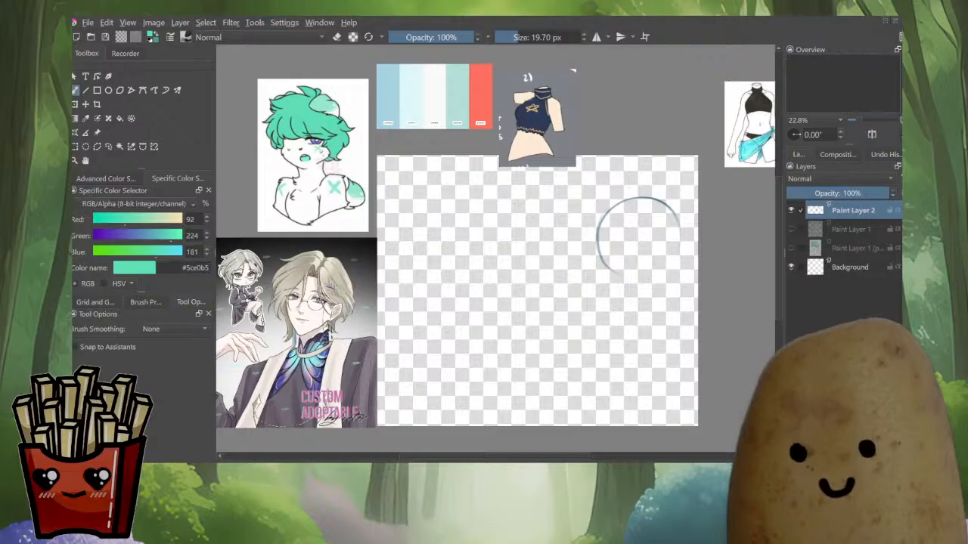
Paste a second colour palette strip and place it above the first palette
key("ctrl+t")
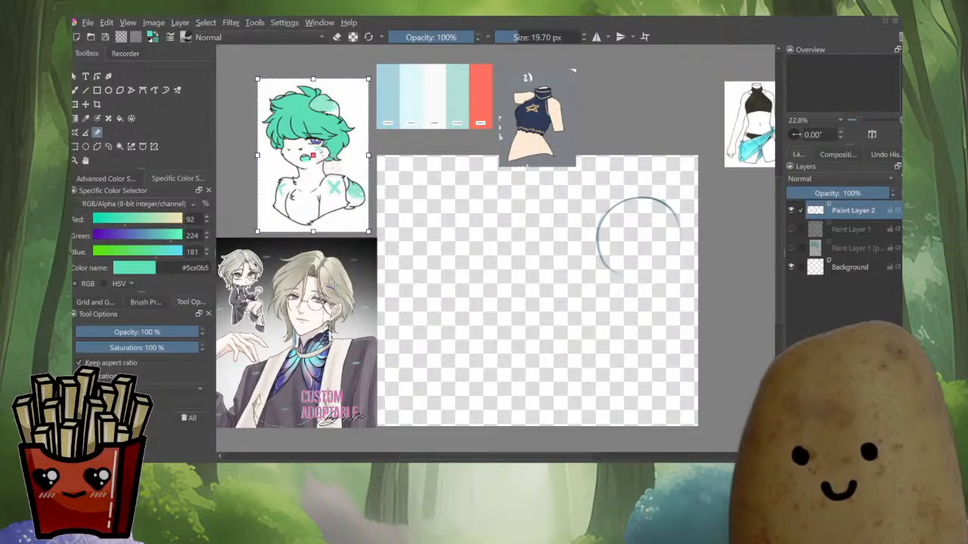
key("ctrl+v")
left_click_drag(468, 161, 397, 63)
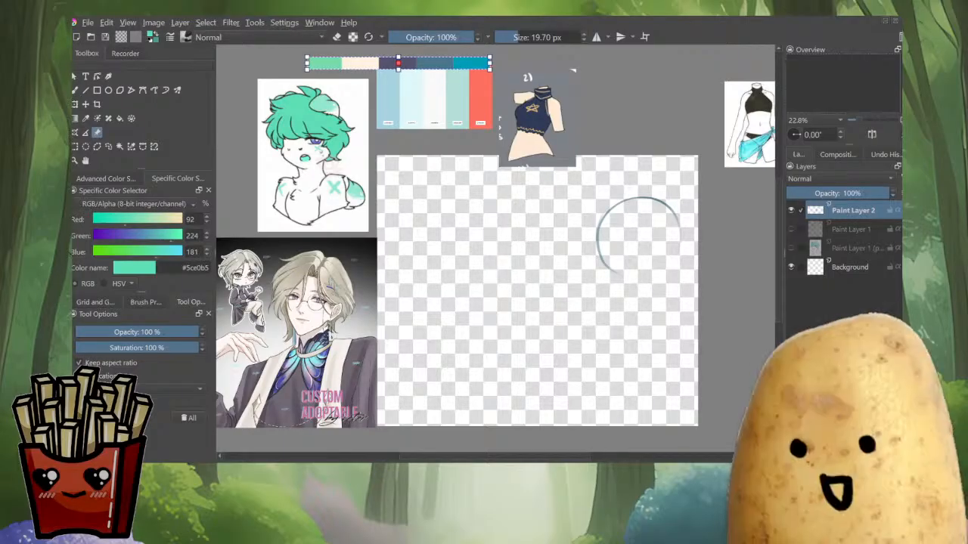
Paste a third palette strip, resize it and place it beneath the first palette beside the top outfit reference
key("ctrl+v")
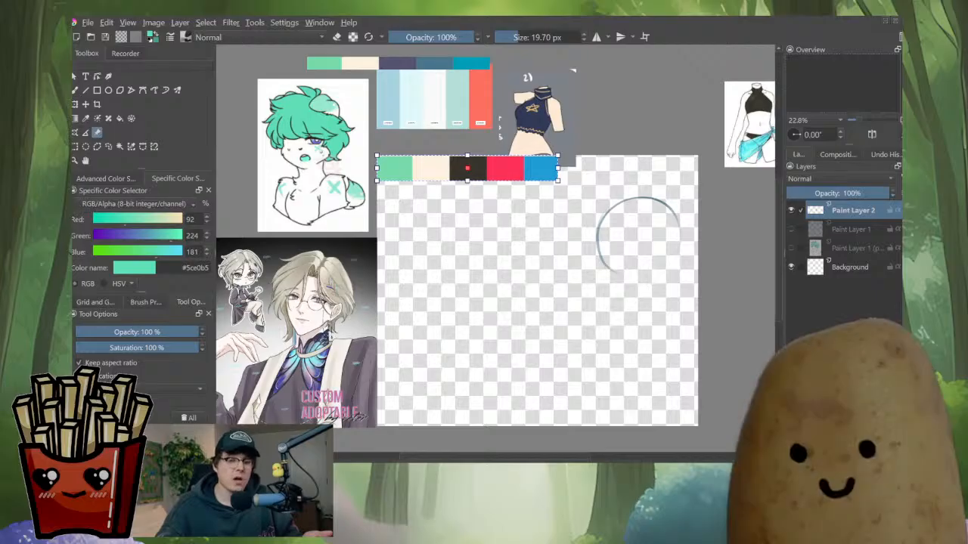
mouse_move(467, 303)
left_mouse_down()
mouse_move(462, 292)
mouse_move(456, 310)
left_mouse_up()
left_click_drag(456, 176, 449, 158)
left_click_drag(540, 145, 498, 159)
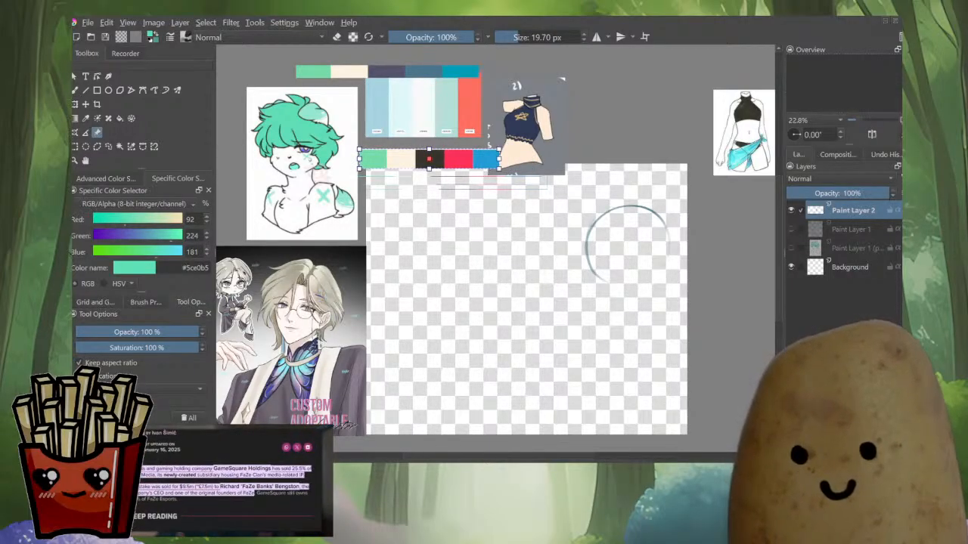
key("Escape")
key("b")
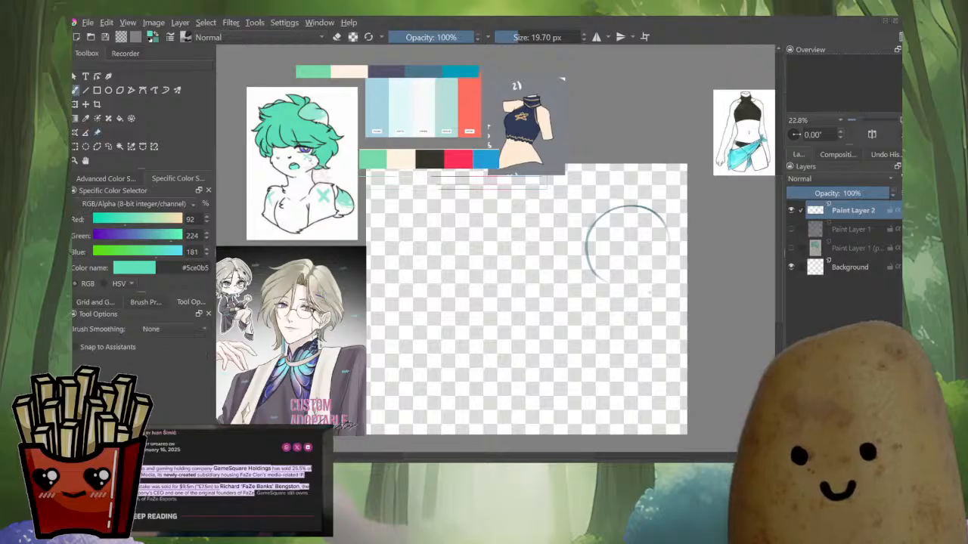
Enlarge the brush and draw a vertical centre line through the head circle
mouse_move(499, 265)
left_mouse_down()
mouse_move(501, 236)
mouse_move(516, 231)
mouse_move(527, 244)
left_mouse_up()
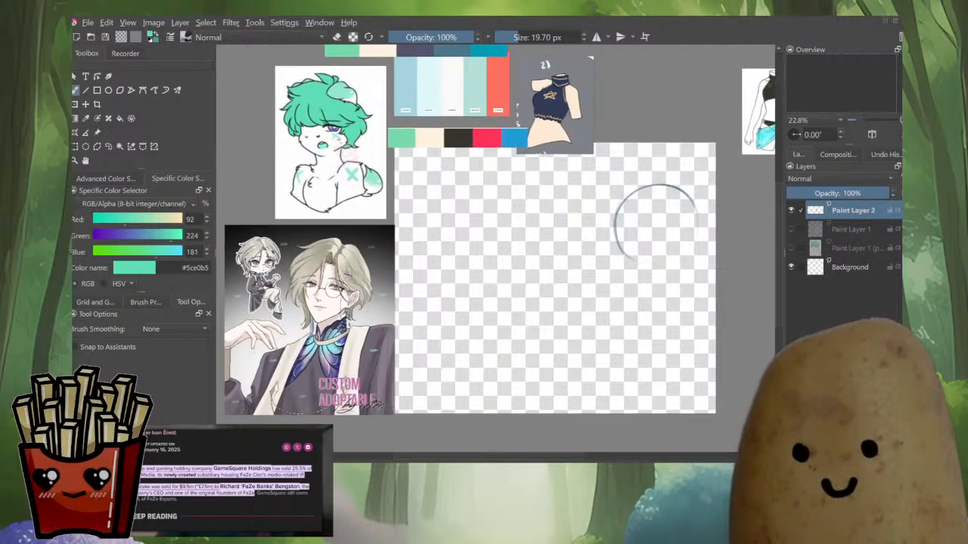
left_click_drag(646, 275, 632, 262)
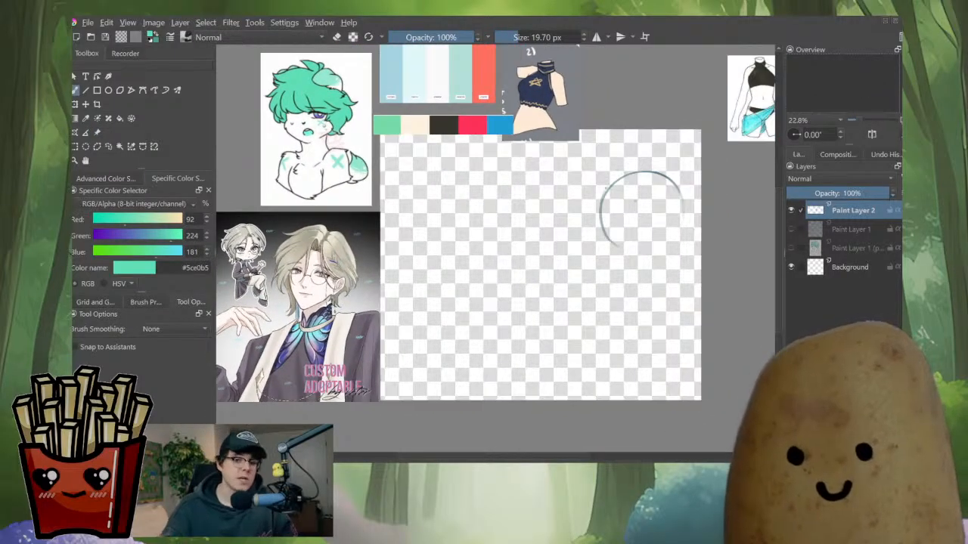
key("ctrl+t")
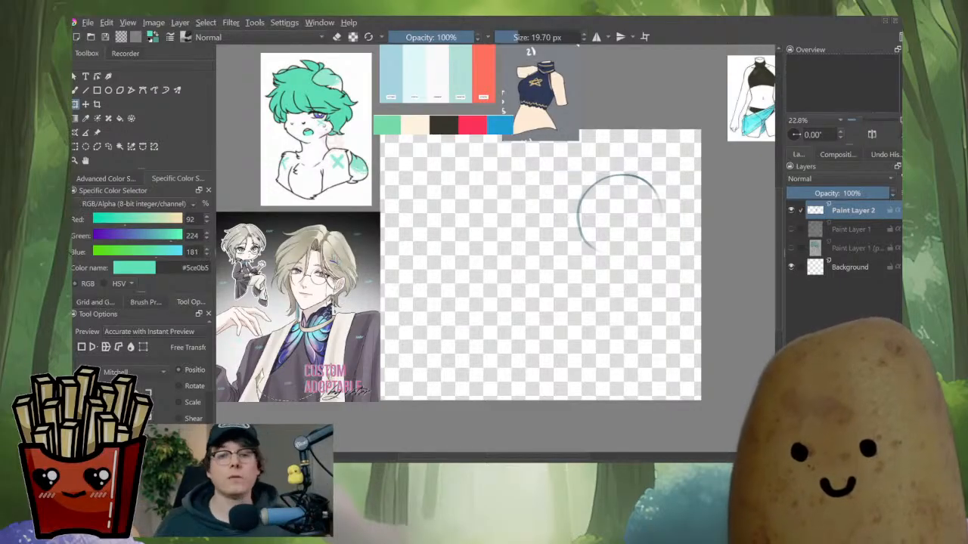
key("b")
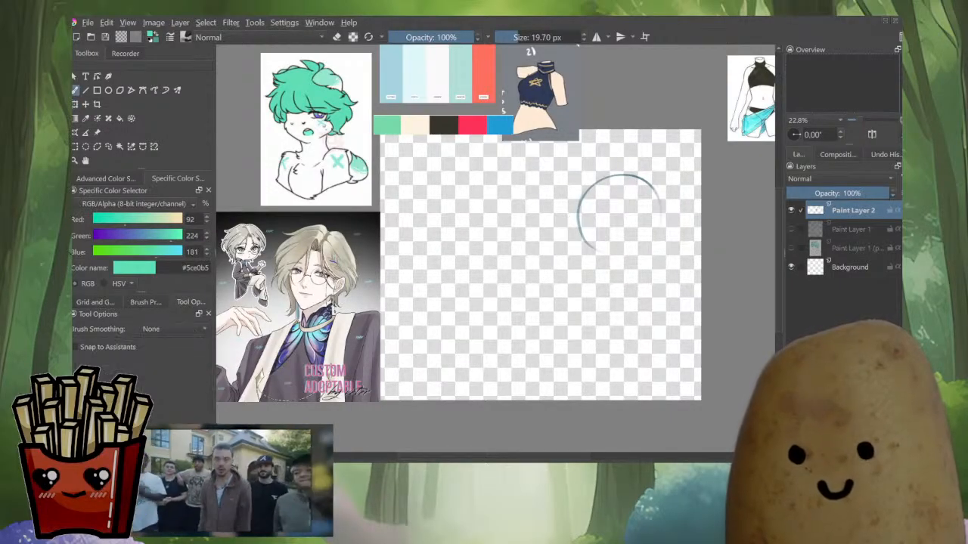
left_click_drag(625, 242, 615, 240)
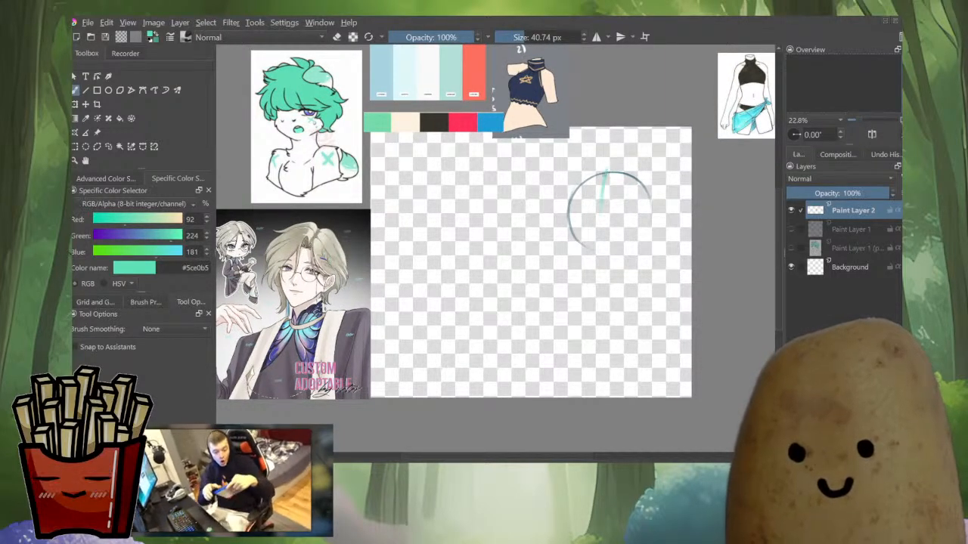
left_click_drag(605, 173, 600, 215)
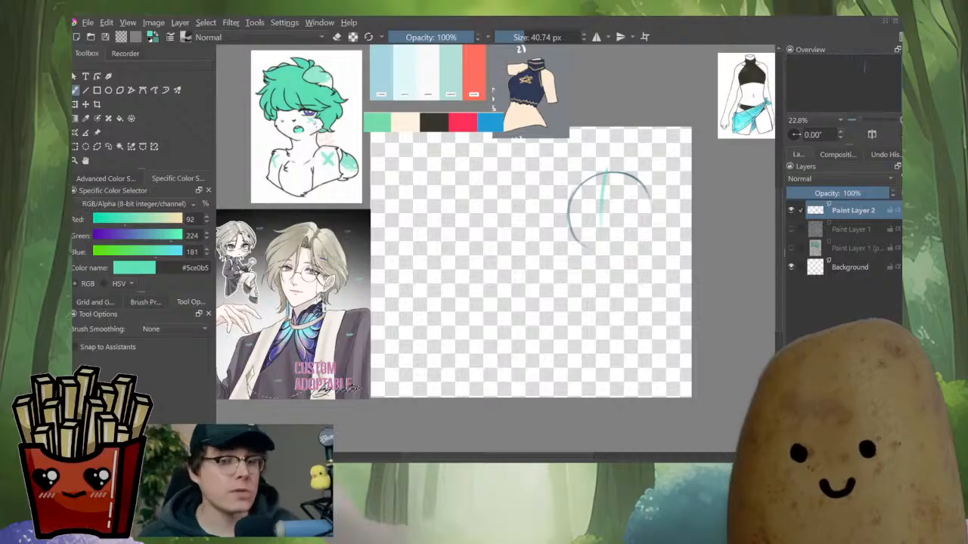
Pick a blue colour, reduce the brush size and draw crossing guidelines over the head circle
left_click(106, 178)
left_click(161, 253)
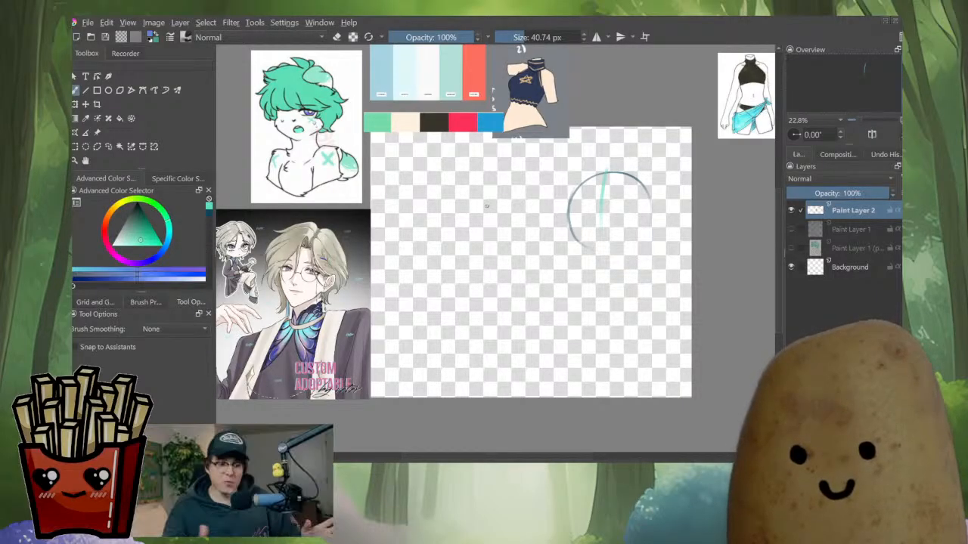
left_click(146, 227)
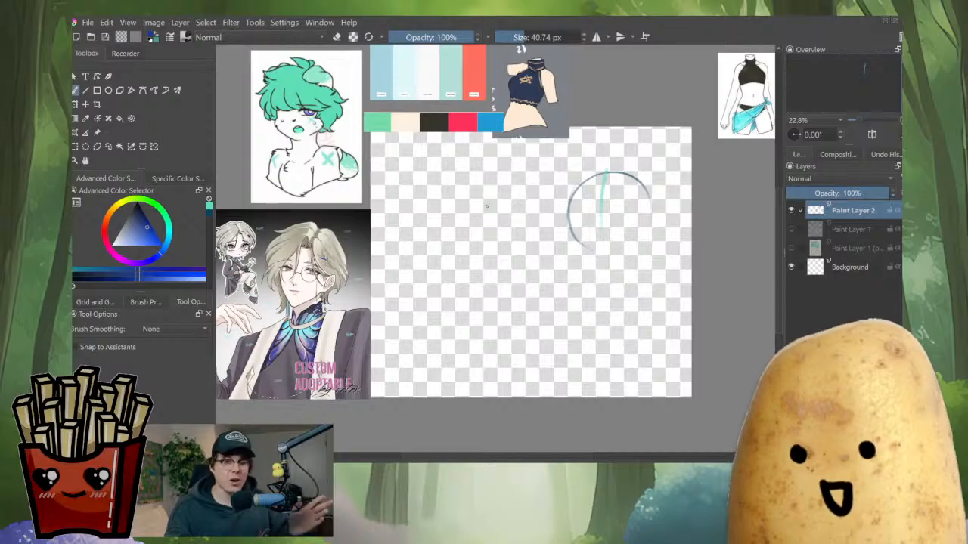
left_click_drag(672, 236, 669, 236)
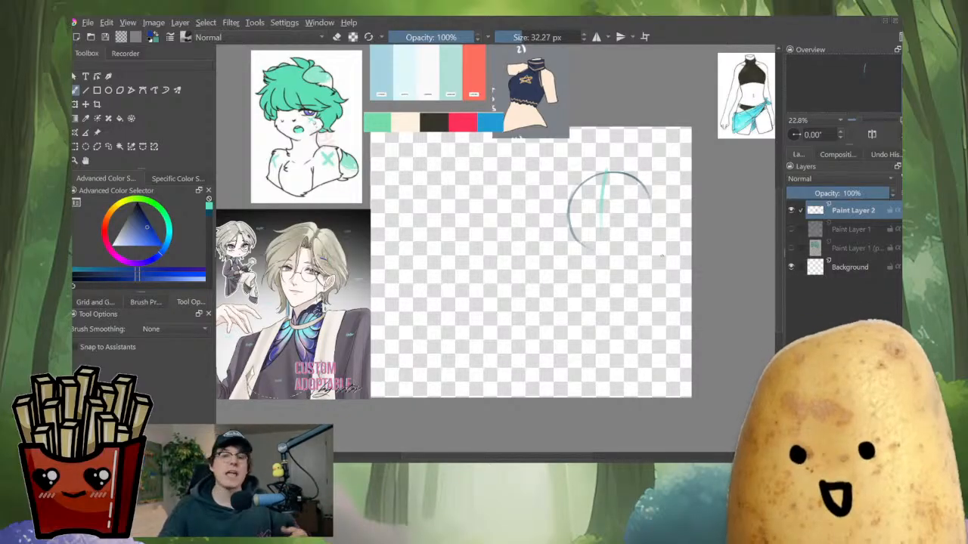
left_click_drag(607, 171, 602, 226)
left_click_drag(558, 205, 648, 215)
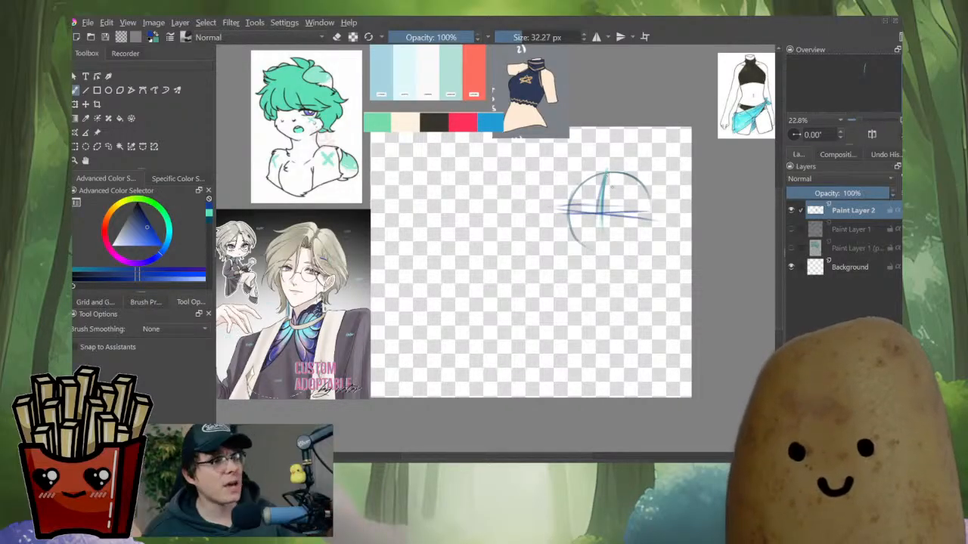
Enlarge the head sketch with the transform tool and apply the transformation
key("ctrl+t")
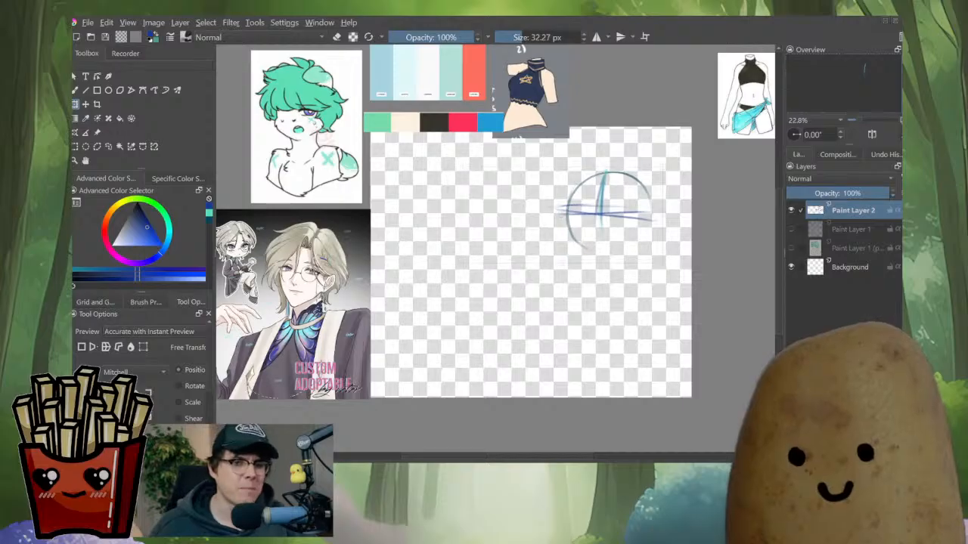
left_click_drag(463, 262, 413, 285)
left_click_drag(598, 216, 592, 207)
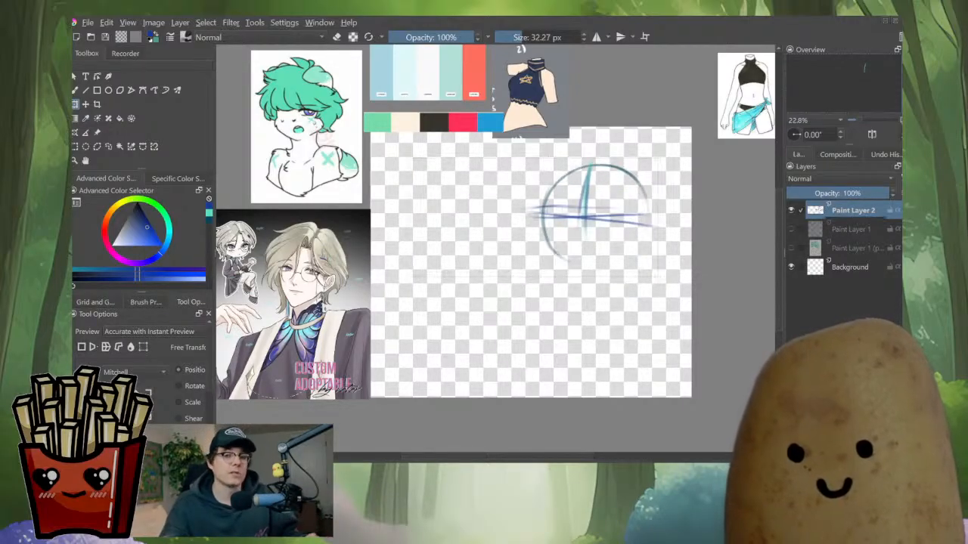
left_click_drag(659, 278, 646, 270)
left_click_drag(586, 215, 601, 215)
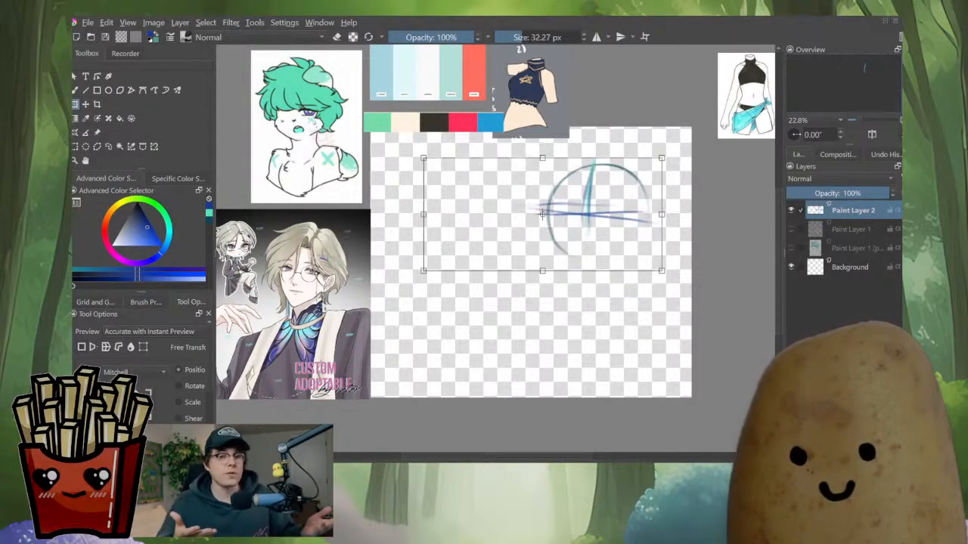
key("Return")
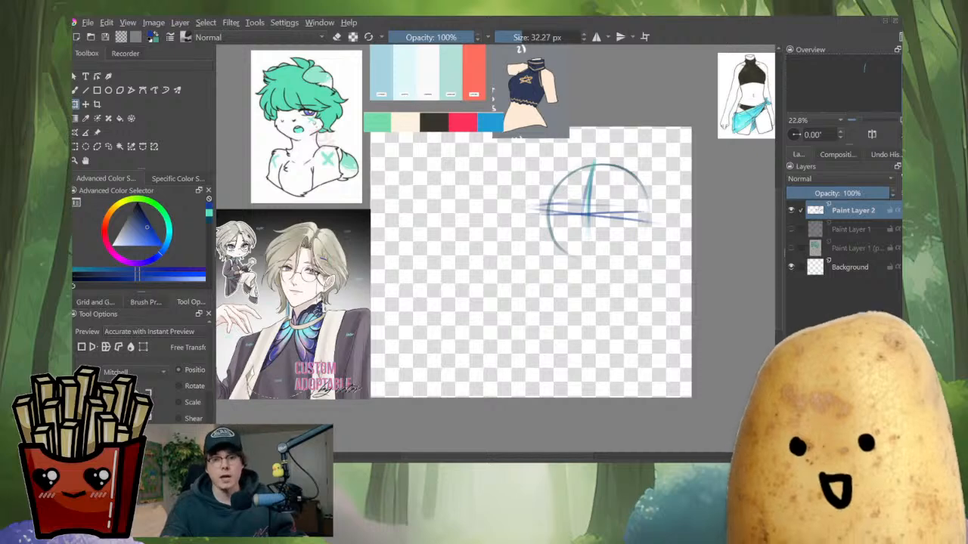
Sketch the hair shape over the top of the head guidelines
key("b")
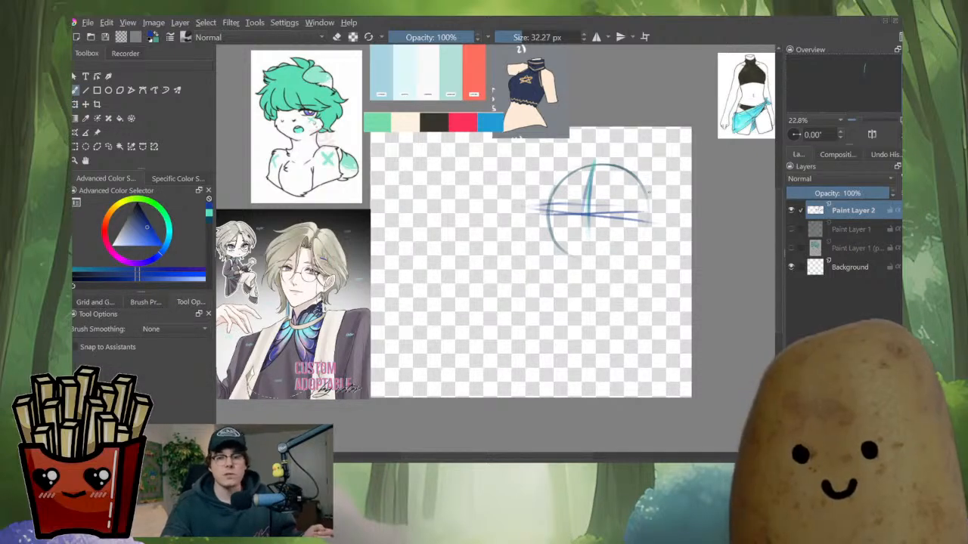
mouse_move(650, 192)
left_mouse_down()
mouse_move(655, 177)
mouse_move(637, 161)
mouse_move(594, 183)
left_mouse_up()
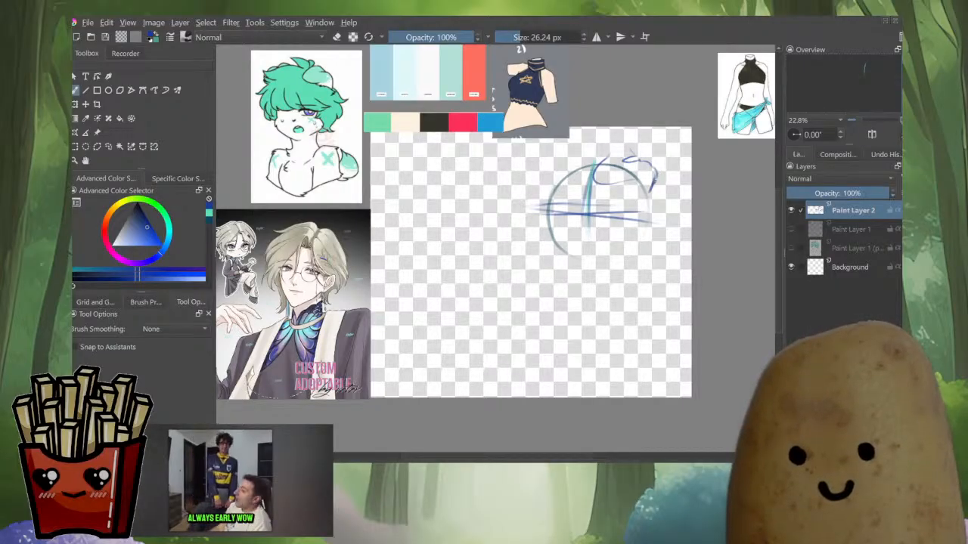
mouse_move(625, 161)
left_mouse_down()
mouse_move(640, 158)
mouse_move(632, 146)
mouse_move(593, 184)
mouse_move(608, 181)
left_mouse_up()
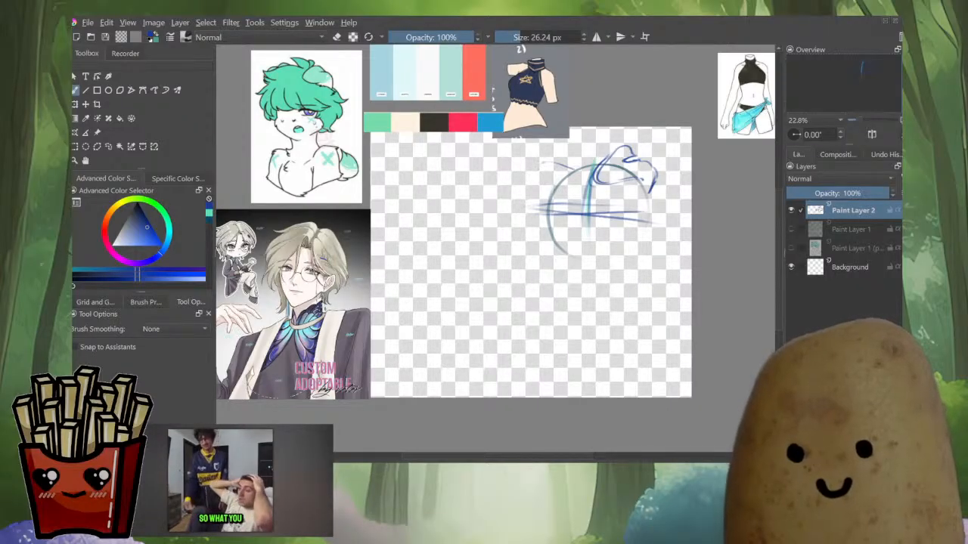
mouse_move(554, 161)
left_mouse_down()
mouse_move(524, 212)
mouse_move(551, 203)
mouse_move(528, 219)
left_mouse_up()
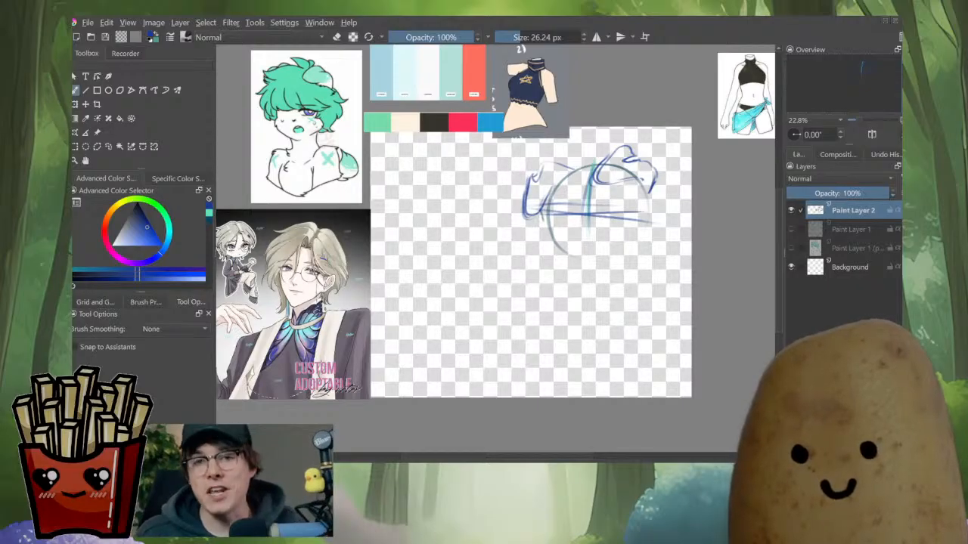
key("m")
key("m")
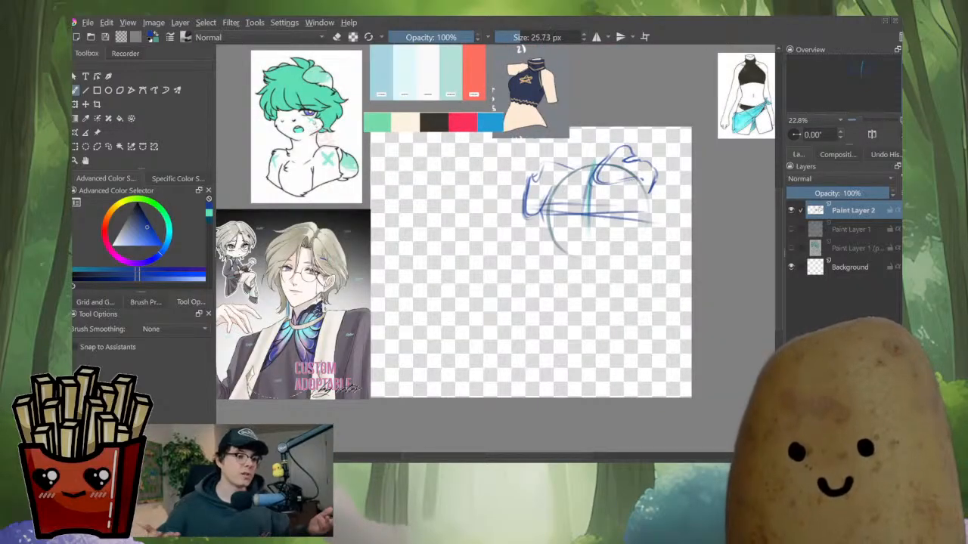
Sketch the sides of the face and jaw below the guidelines, then shrink the brush
left_click_drag(588, 198, 584, 255)
left_click_drag(589, 184, 587, 230)
mouse_move(558, 184)
left_mouse_down()
mouse_move(550, 229)
mouse_move(573, 262)
left_mouse_up()
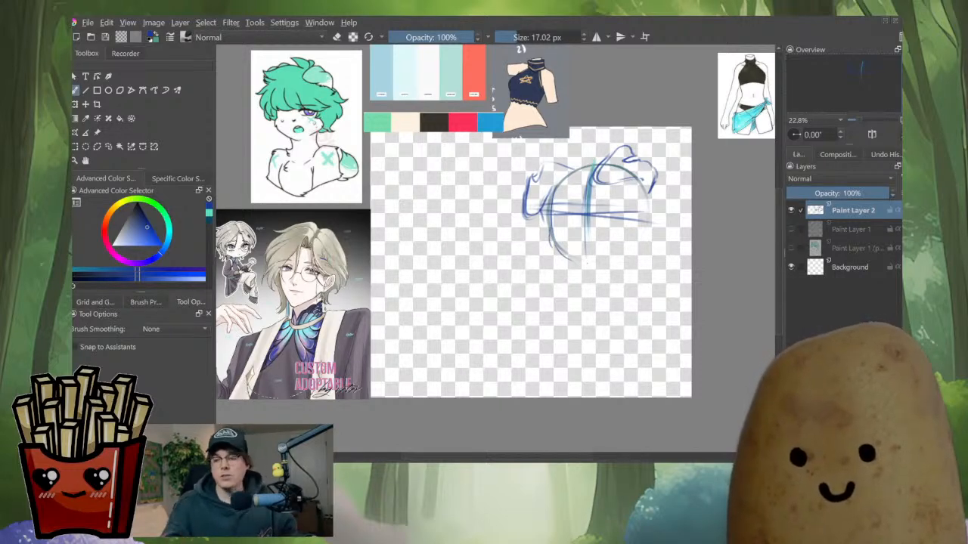
key("bracketleft")
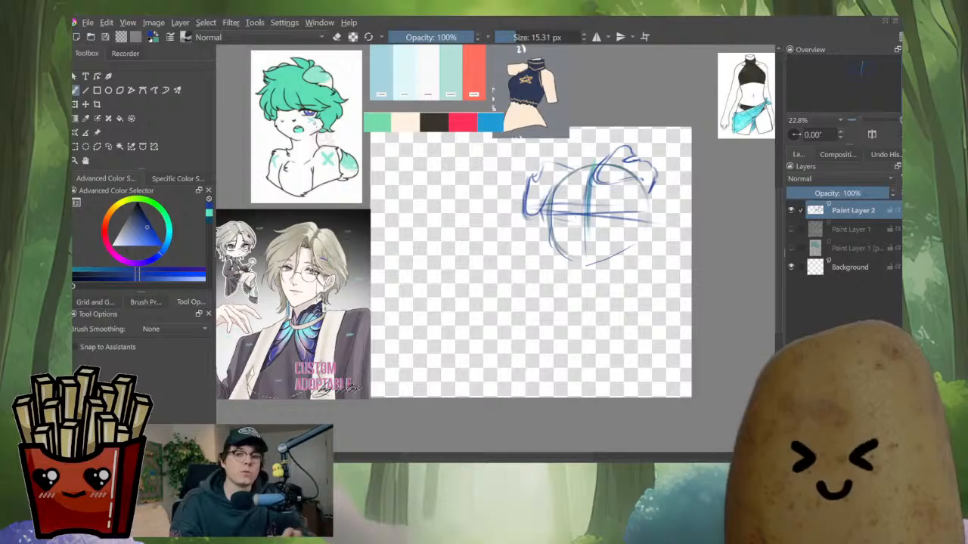
Refine the jaw and chin strokes under the head circle, erasing a stray line
mouse_move(554, 217)
left_mouse_down()
mouse_move(621, 220)
mouse_move(639, 245)
left_mouse_up()
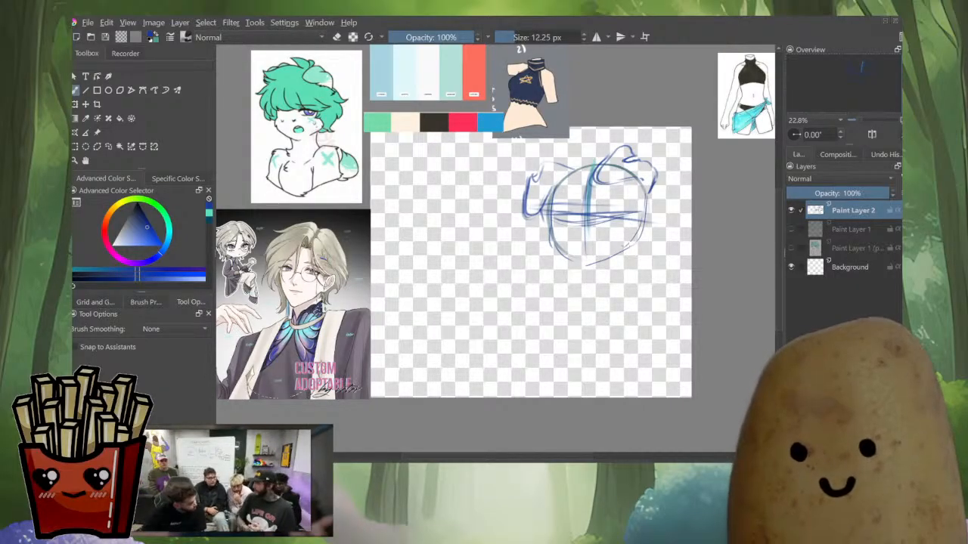
mouse_move(645, 189)
left_mouse_down()
mouse_move(627, 246)
mouse_move(586, 264)
left_mouse_up()
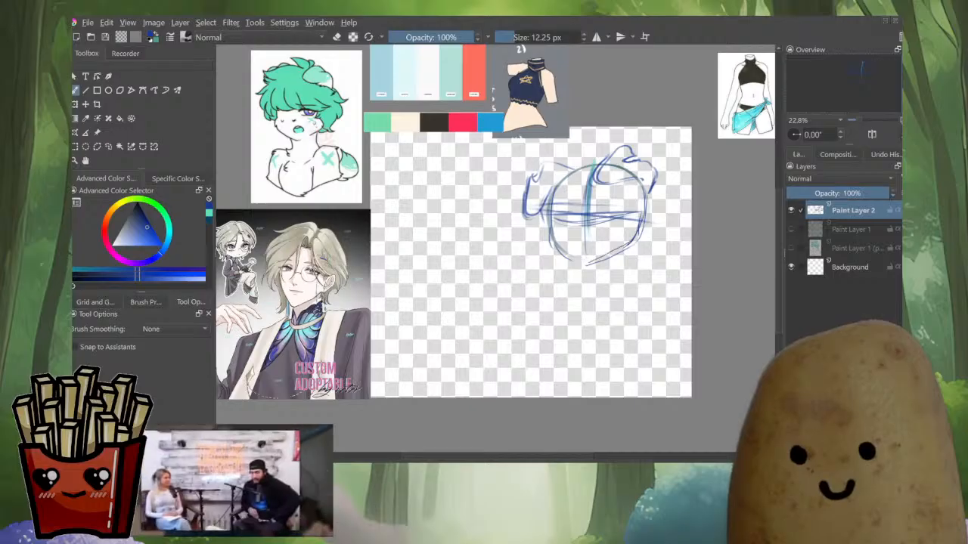
key("e")
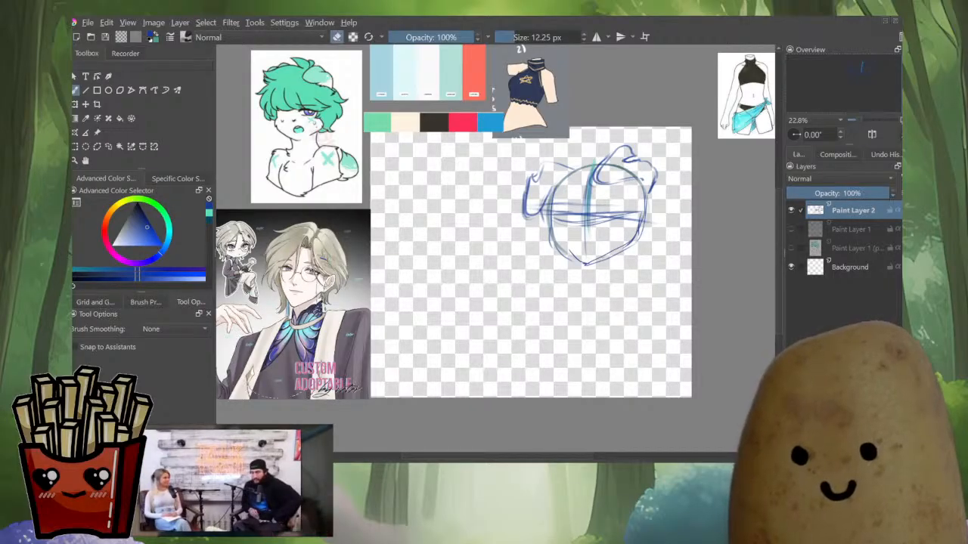
mouse_move(636, 237)
left_mouse_down()
mouse_move(591, 265)
mouse_move(610, 241)
left_mouse_up()
key("e")
mouse_move(645, 201)
left_mouse_down()
mouse_move(608, 255)
mouse_move(581, 265)
left_mouse_up()
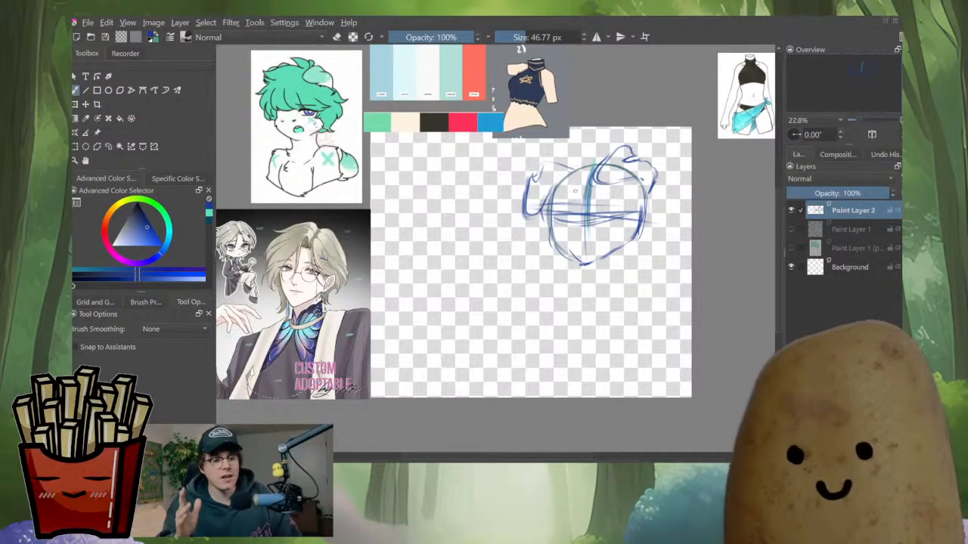
left_click_drag(608, 210, 556, 191)
Redraw the chin curve more cleanly and touch it up with the eraser
scroll(560, 226, "up", 2)
left_click_drag(555, 163, 543, 209)
mouse_move(552, 177)
left_mouse_down()
mouse_move(546, 218)
mouse_move(560, 261)
mouse_move(593, 287)
mouse_move(606, 285)
left_mouse_up()
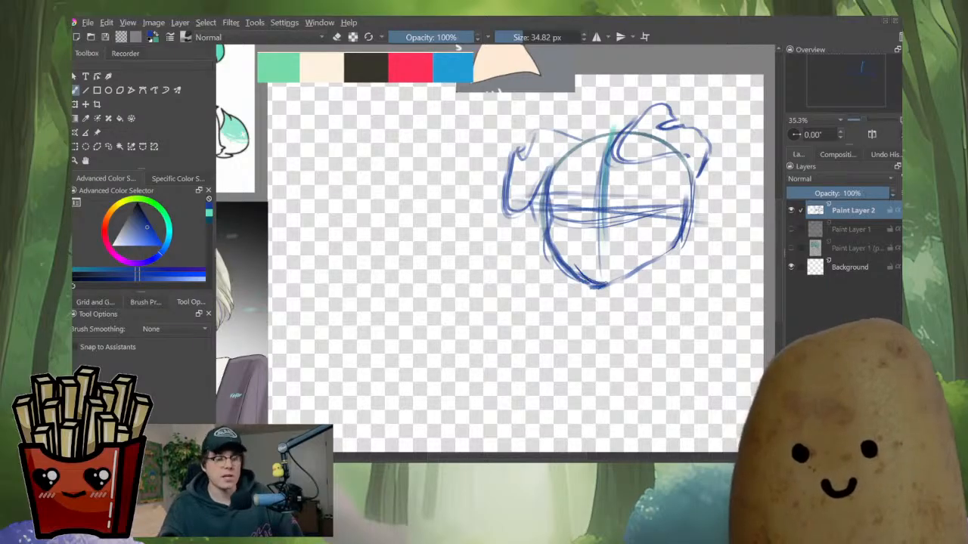
key("e")
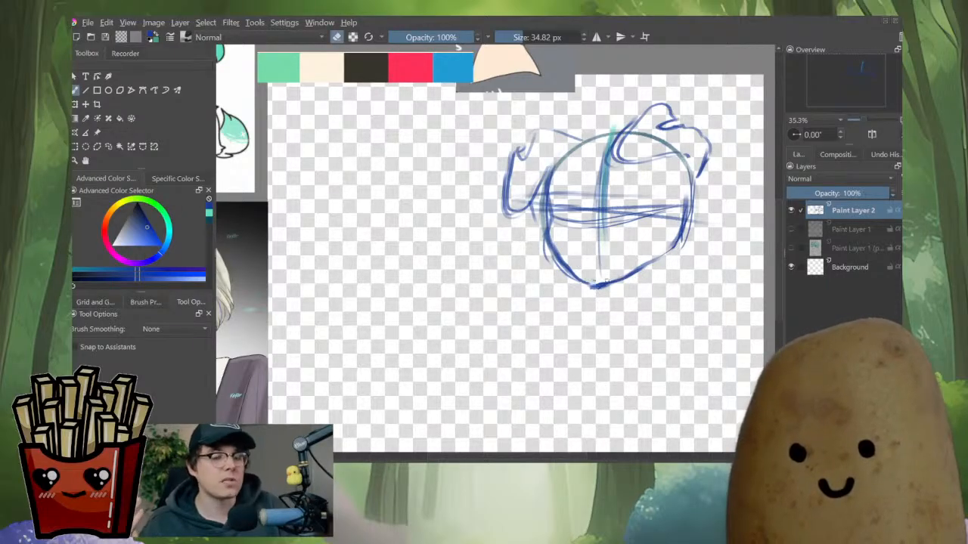
key("e")
left_click_drag(603, 286, 671, 251)
mouse_move(609, 284)
left_mouse_down()
mouse_move(655, 260)
mouse_move(593, 288)
mouse_move(563, 277)
left_mouse_up()
key("e")
key("e")
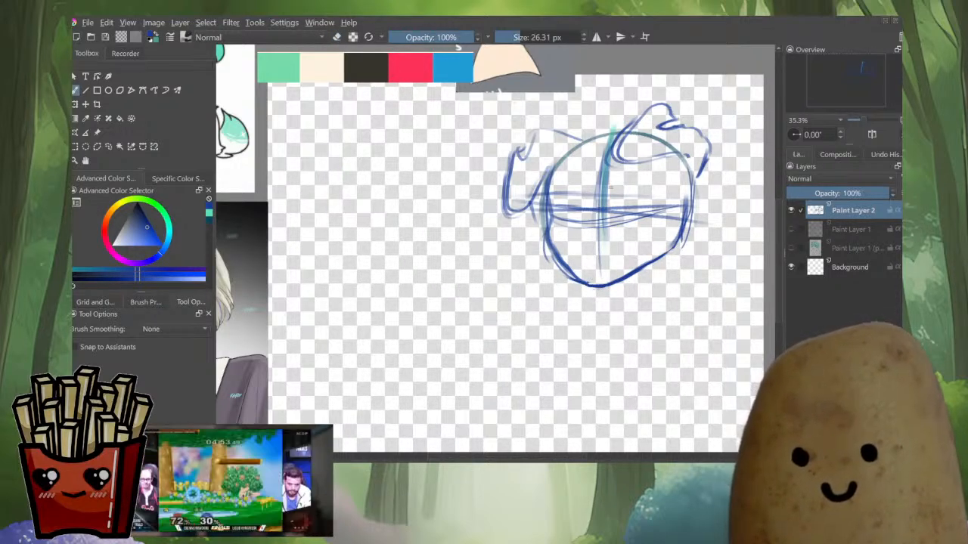
Check the head in a mirrored view, then redraw the vertical centre guideline through the face
key("m")
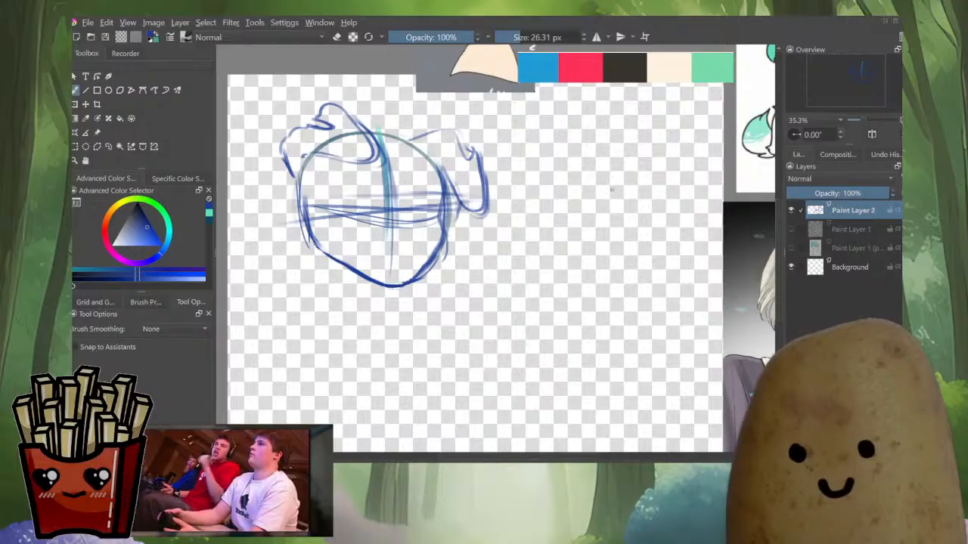
key("m")
scroll(628, 238, "down", 3)
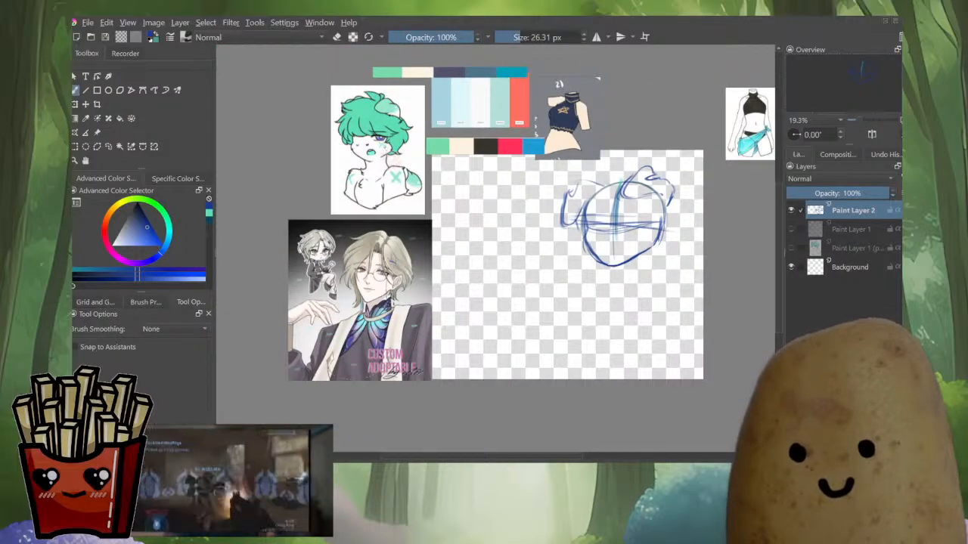
scroll(625, 217, "up", 2)
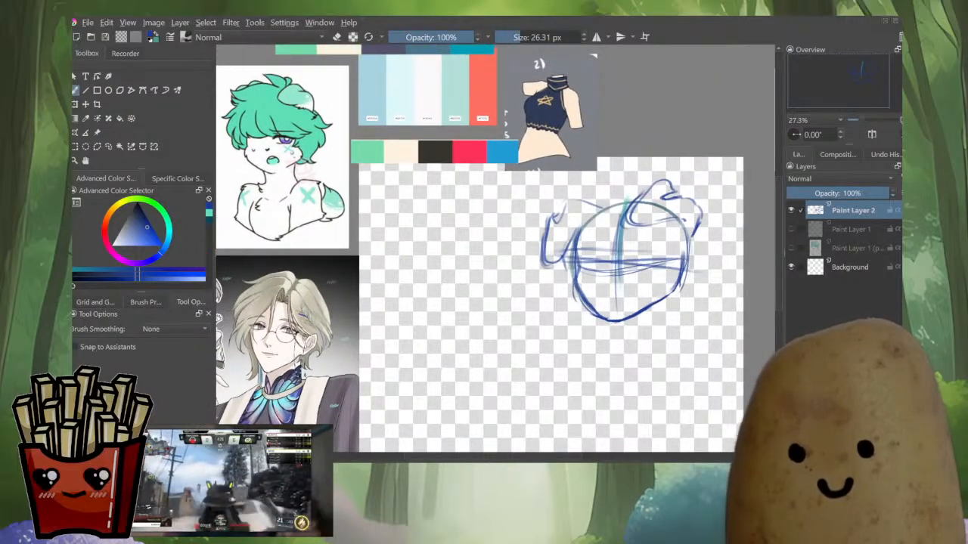
mouse_move(616, 219)
left_mouse_down()
mouse_move(613, 319)
mouse_move(614, 292)
mouse_move(613, 308)
left_mouse_up()
key("e")
left_click_drag(613, 219, 612, 299)
key("e")
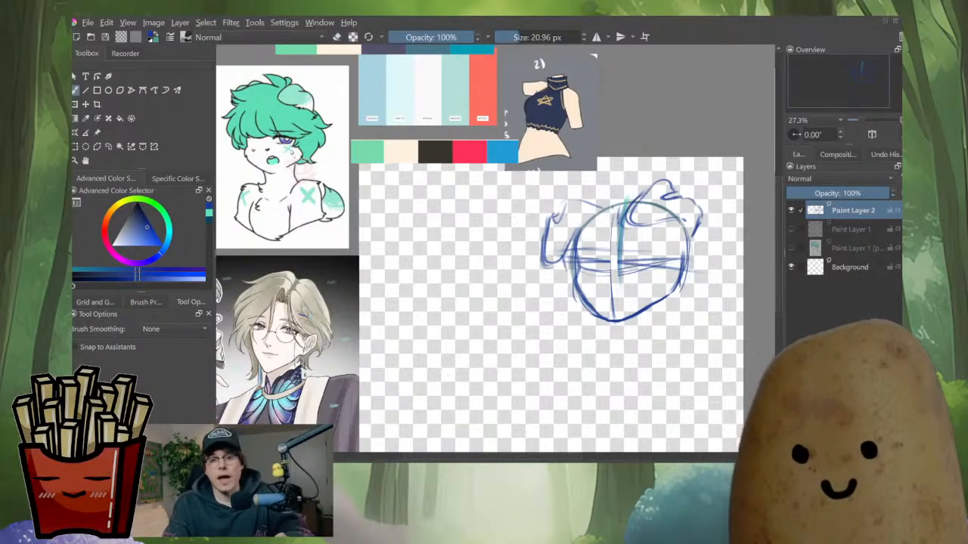
left_click_drag(613, 208, 611, 319)
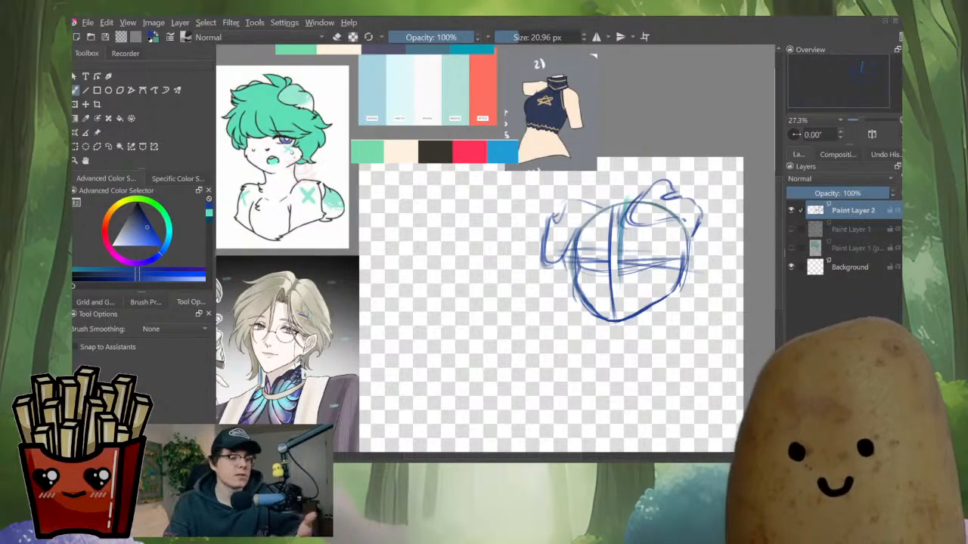
Draw a new horizontal eye guideline, erase the older crossing lines and enlarge the brush
mouse_move(575, 261)
left_mouse_down()
mouse_move(582, 294)
mouse_move(638, 270)
mouse_move(617, 271)
mouse_move(673, 262)
left_mouse_up()
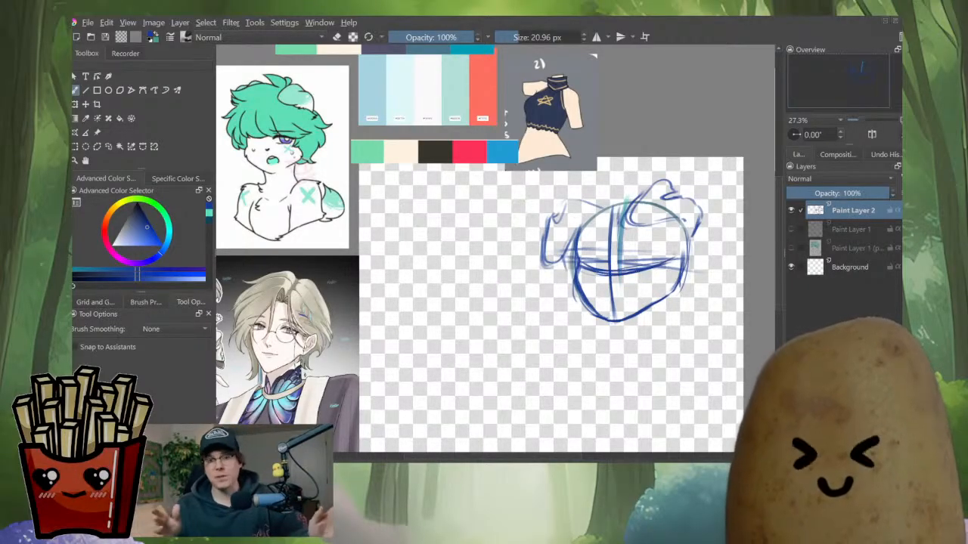
key("e")
mouse_move(583, 259)
left_mouse_down()
mouse_move(614, 263)
mouse_move(584, 260)
mouse_move(619, 248)
mouse_move(622, 227)
mouse_move(618, 265)
left_mouse_up()
left_click_drag(620, 264, 675, 255)
key("e")
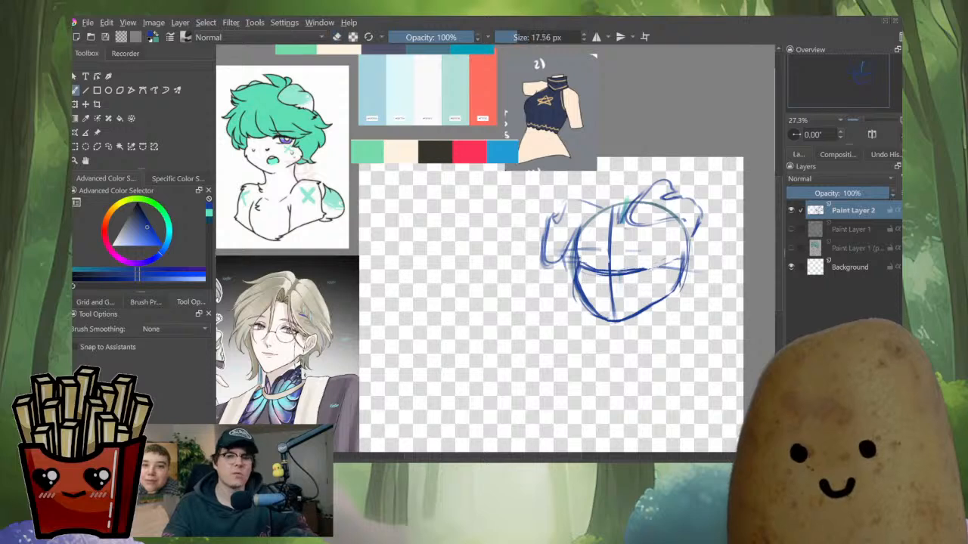
key("bracketright")
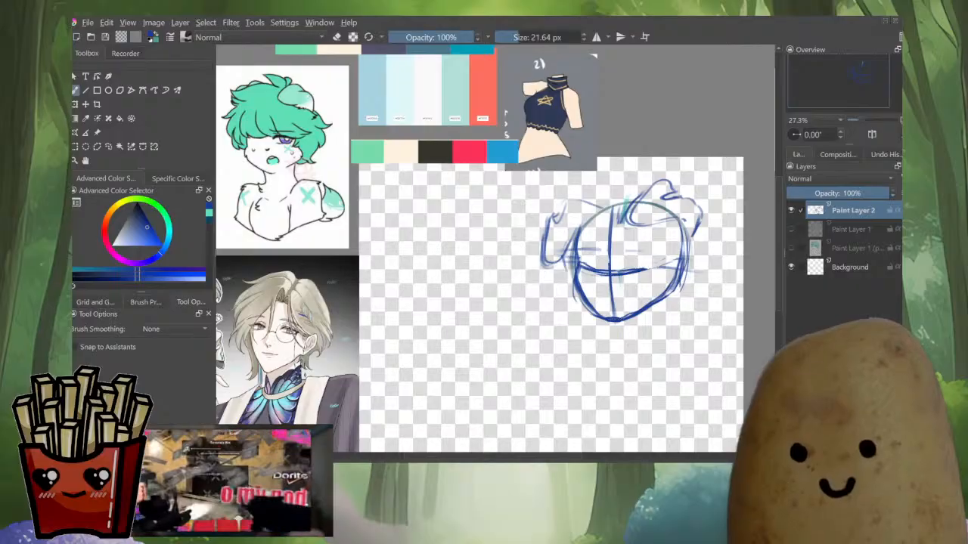
Erase most of the face and jaw sketch with a large eraser, keeping the hair strokes
key("m")
key("m")
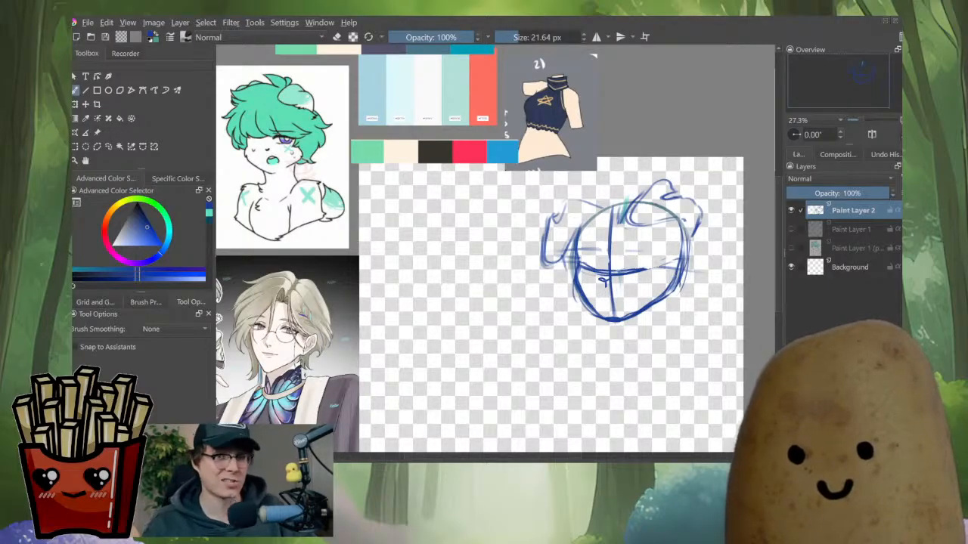
scroll(665, 292, "down", 3)
scroll(666, 292, "up", 4)
scroll(660, 234, "down", 2)
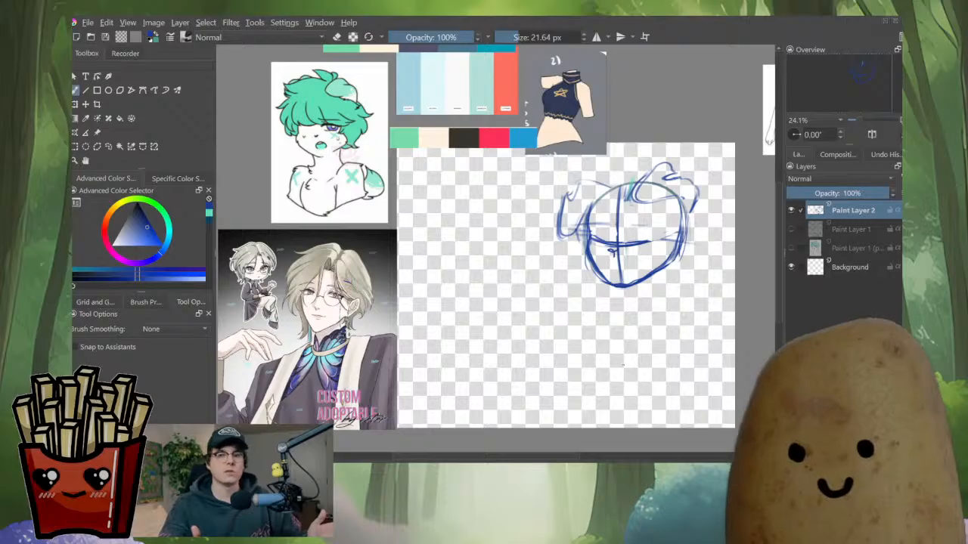
key("e")
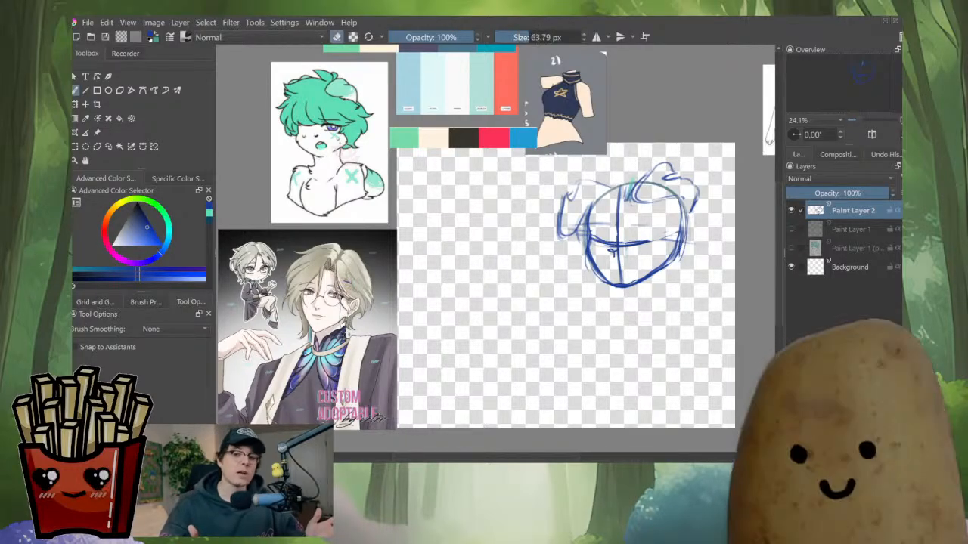
left_click_drag(593, 193, 600, 194, "shift")
mouse_move(590, 209)
left_mouse_down()
mouse_move(587, 237)
mouse_move(608, 230)
mouse_move(598, 272)
mouse_move(631, 239)
left_mouse_up()
left_click_drag(648, 278, 656, 278, "shift")
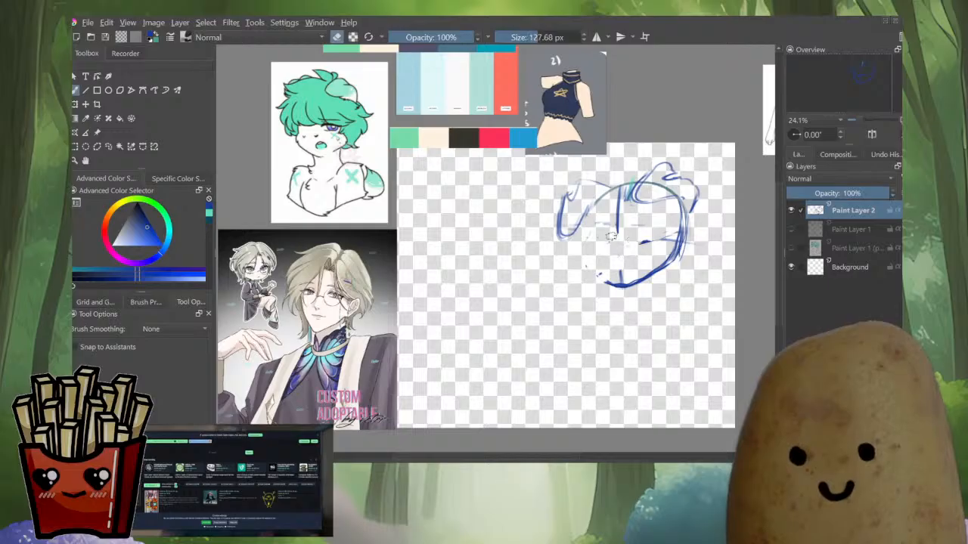
mouse_move(612, 237)
left_mouse_down()
mouse_move(620, 179)
mouse_move(628, 229)
left_mouse_up()
mouse_move(683, 217)
left_mouse_down()
mouse_move(651, 179)
mouse_move(678, 189)
mouse_move(685, 204)
mouse_move(671, 272)
mouse_move(679, 194)
mouse_move(674, 279)
mouse_move(589, 294)
mouse_move(617, 275)
mouse_move(648, 287)
left_mouse_up()
left_click_drag(648, 281, 624, 298, "shift")
left_click_drag(615, 232, 621, 204, "shift")
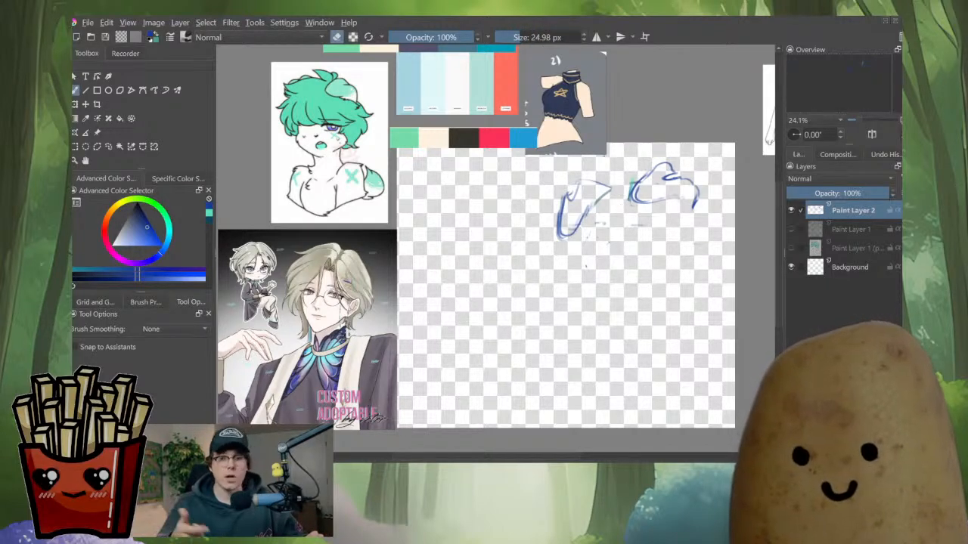
Redraw the head circle, hair tuft and horizontal eye guideline with a smaller brush
key("e")
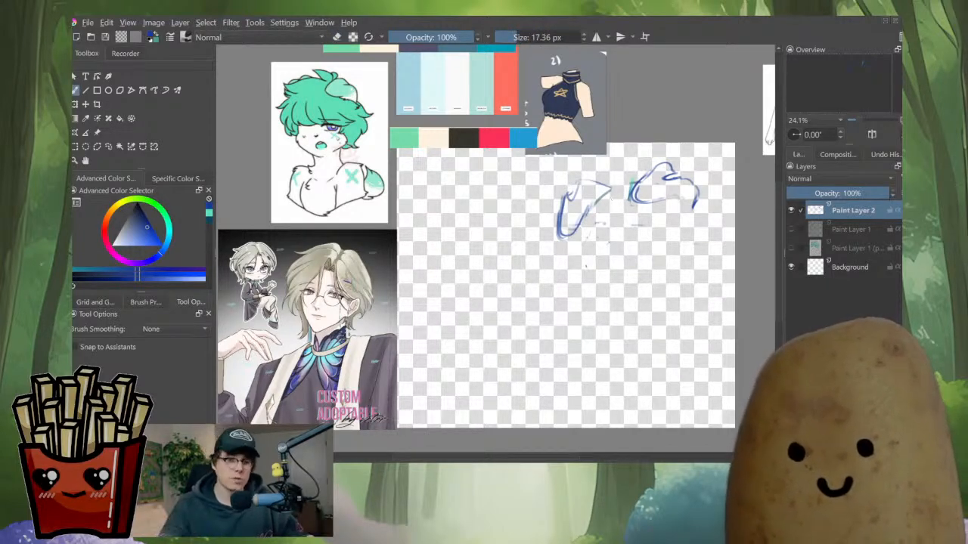
mouse_move(629, 189)
left_mouse_down()
mouse_move(578, 250)
mouse_move(650, 282)
left_mouse_up()
mouse_move(607, 188)
left_mouse_down()
mouse_move(641, 190)
mouse_move(678, 223)
left_mouse_up()
mouse_move(640, 191)
left_mouse_down()
mouse_move(672, 260)
mouse_move(679, 232)
left_mouse_up()
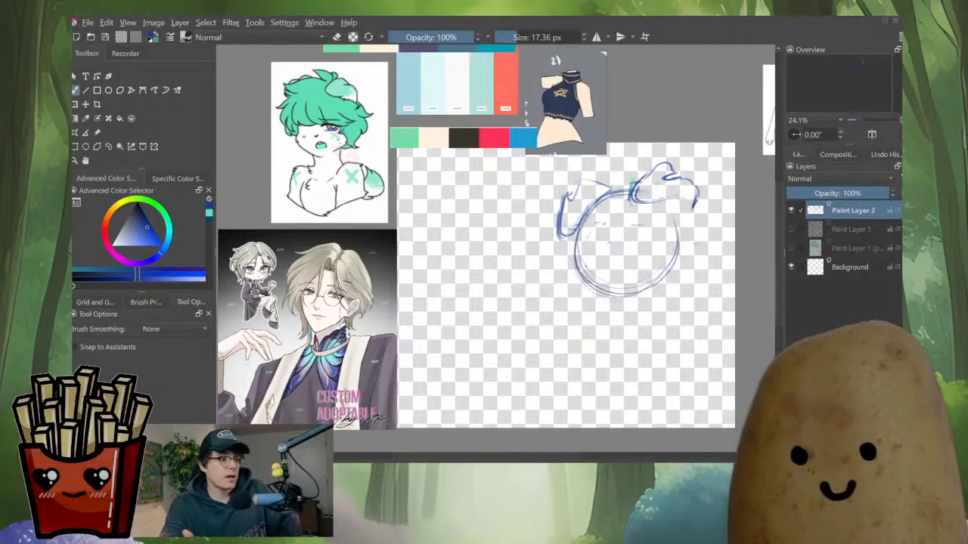
left_click_drag(642, 194, 640, 289)
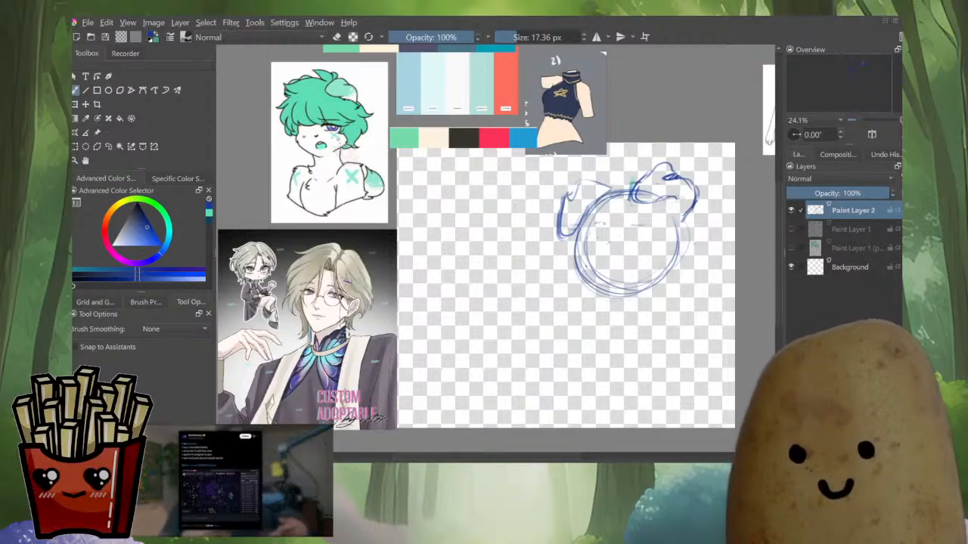
left_click_drag(665, 202, 634, 189)
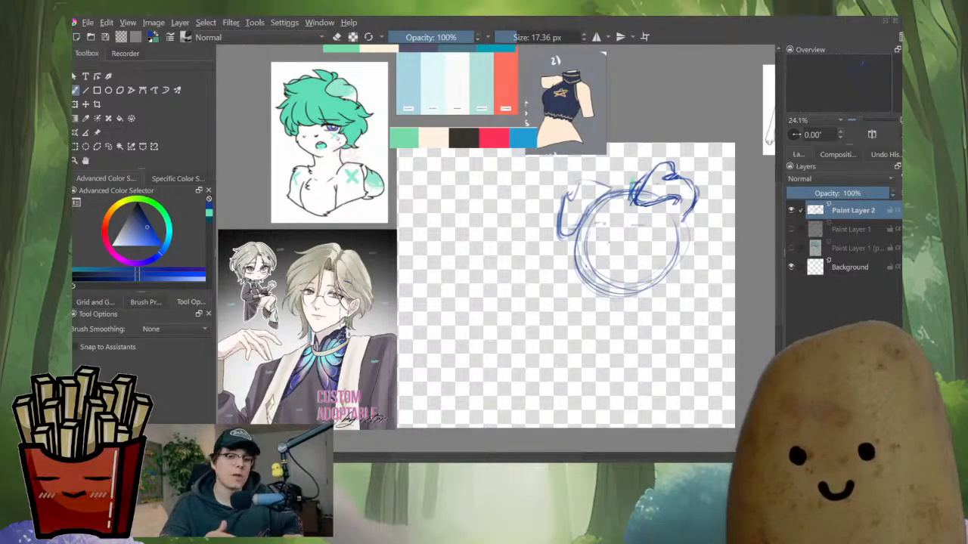
left_click_drag(695, 190, 683, 241)
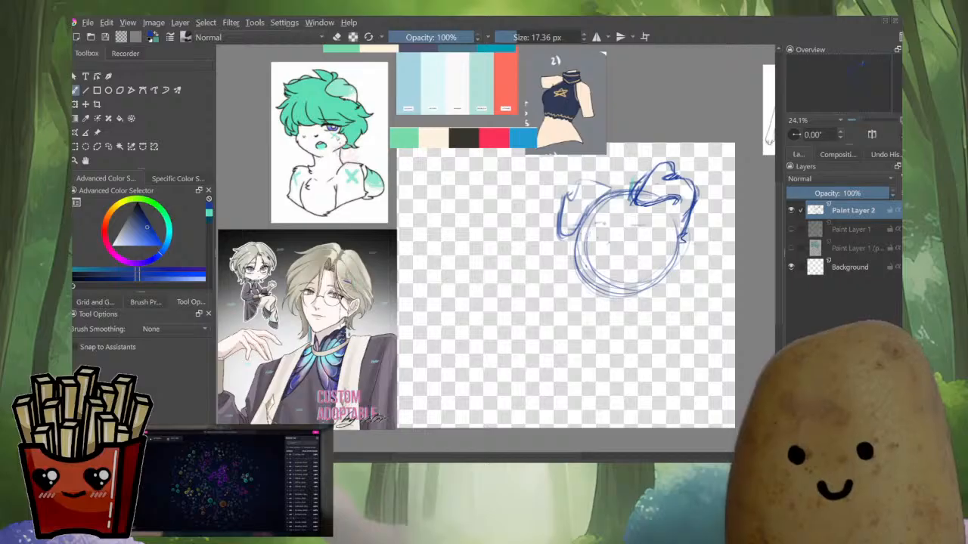
mouse_move(581, 229)
left_mouse_down()
mouse_move(645, 225)
mouse_move(673, 237)
left_mouse_up()
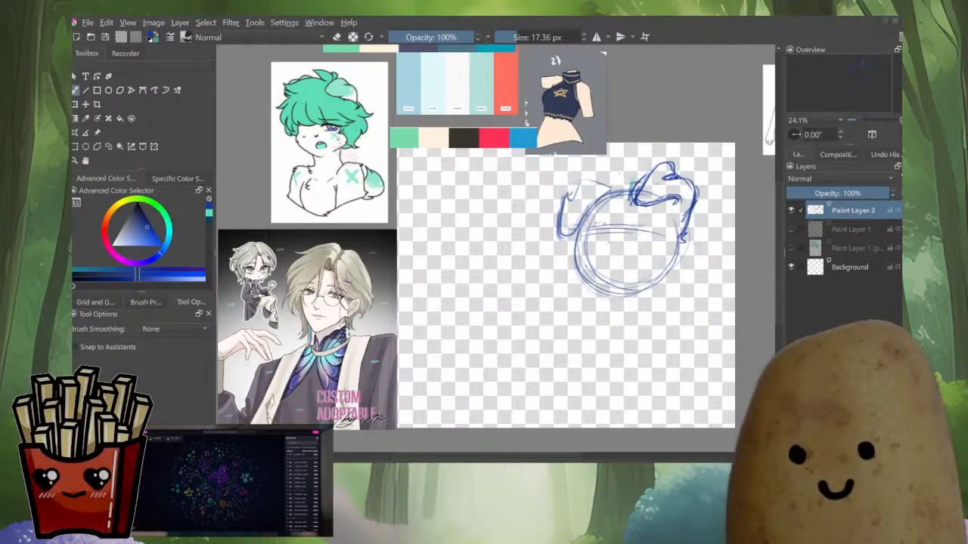
Draw a vertical centre guideline through the new head circle, undoing an extra stroke
left_click_drag(621, 195, 618, 272)
left_click_drag(620, 219, 619, 275)
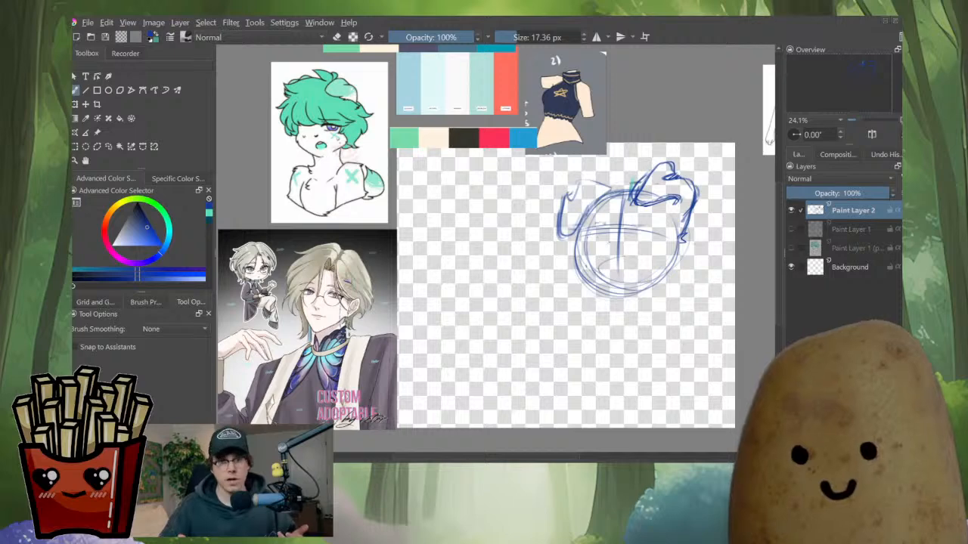
key("ctrl+z")
left_click_drag(601, 272, 644, 257)
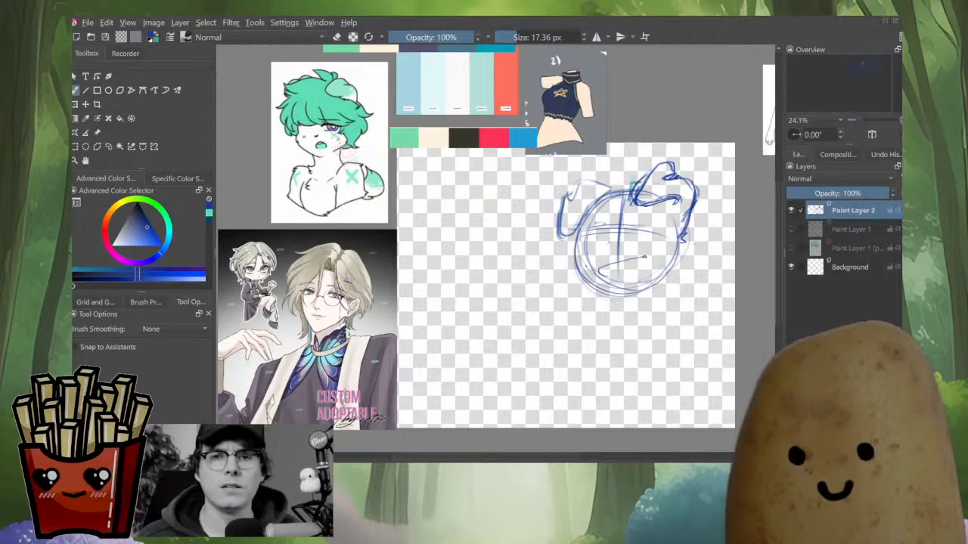
key("ctrl+z")
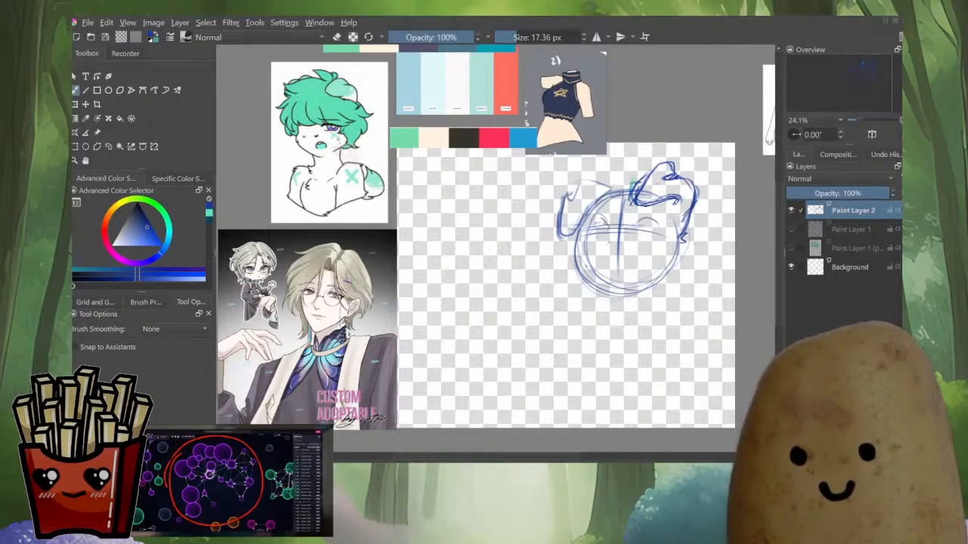
Reduce the brush size and sketch closed eyes and brows along the eye guideline
key("bracketleft")
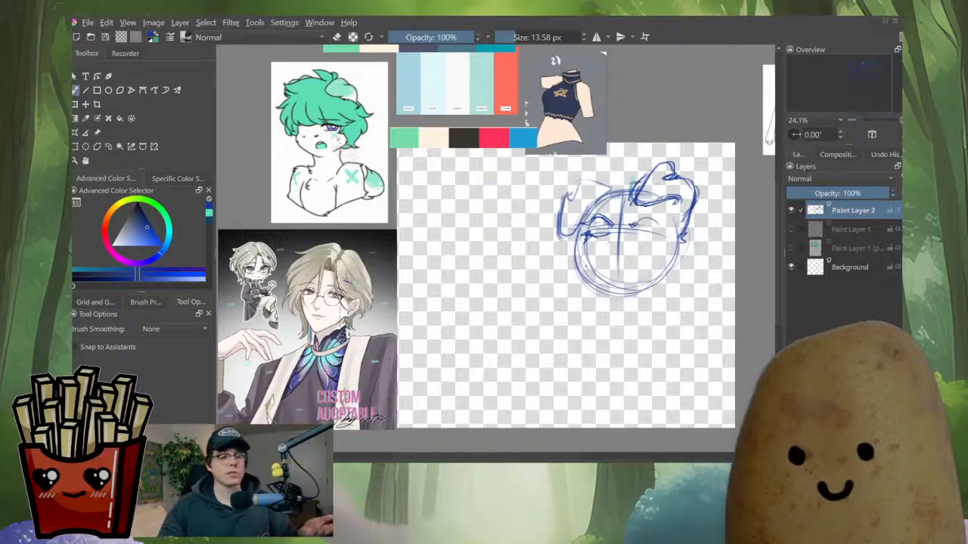
left_click_drag(636, 222, 667, 227)
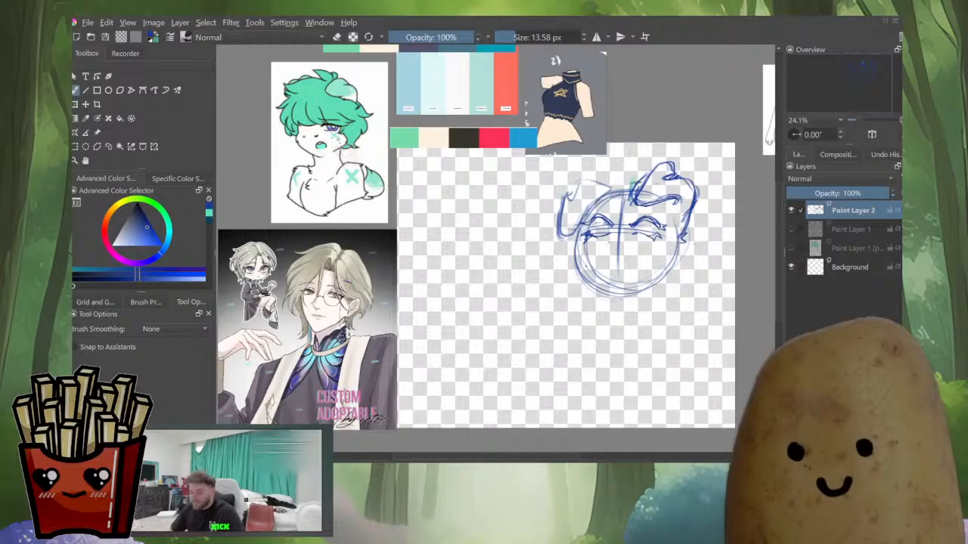
key("m")
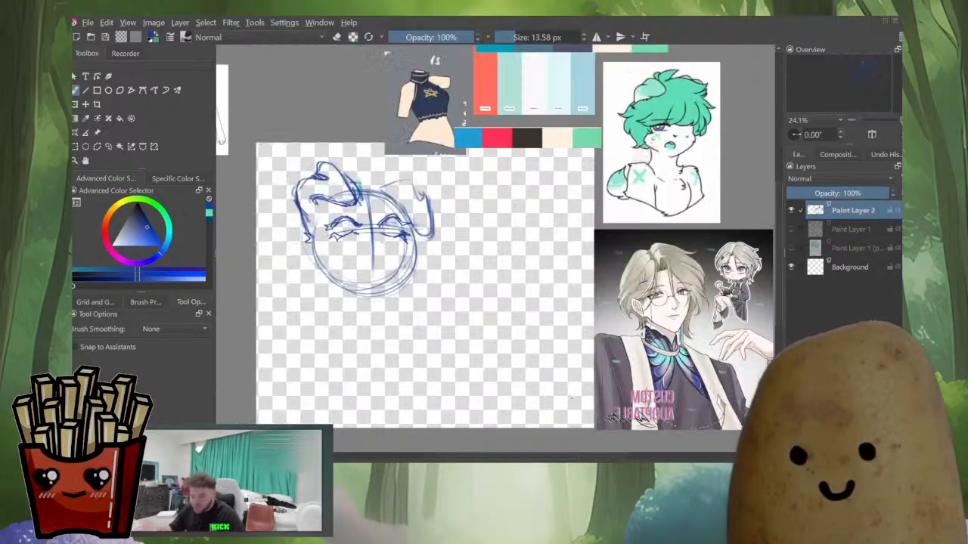
key("m")
key("e")
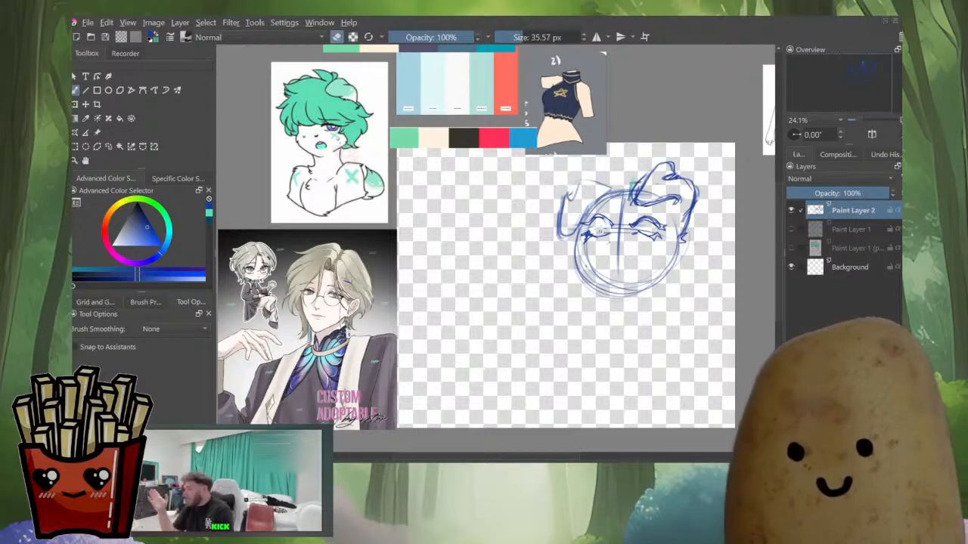
key("e")
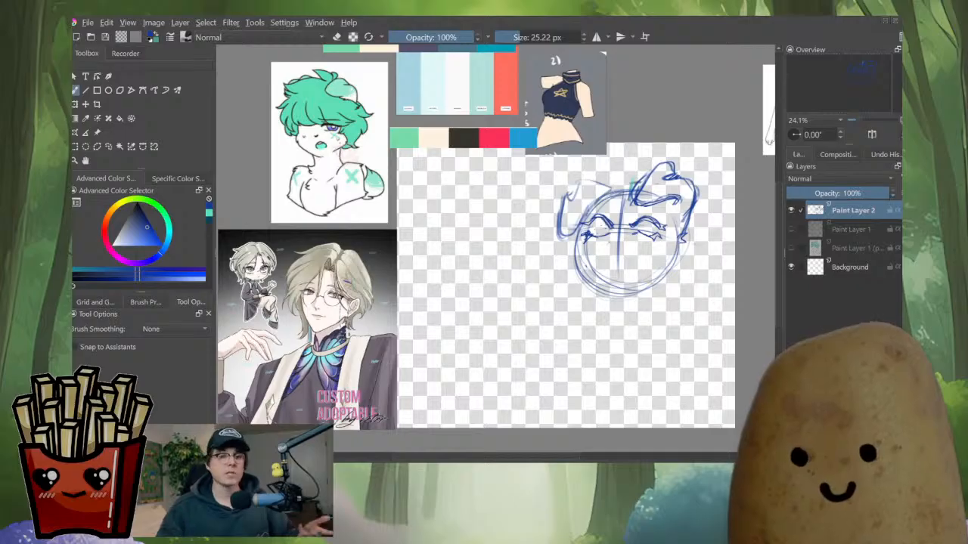
key("e")
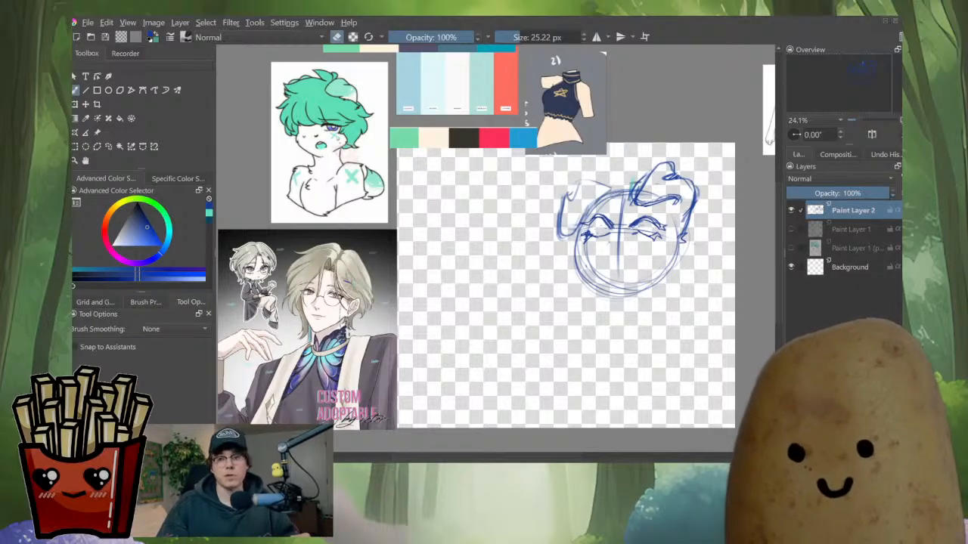
key("e")
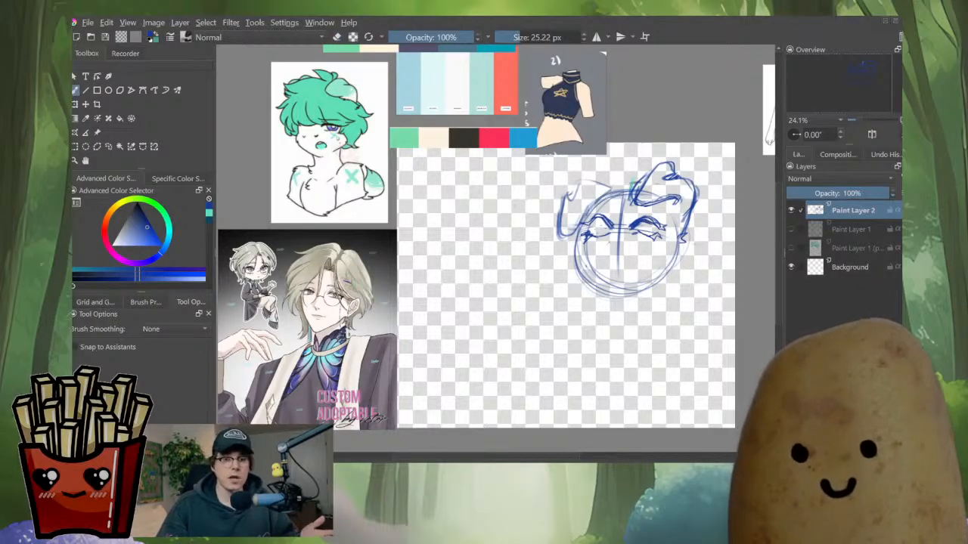
key("e")
key("e")
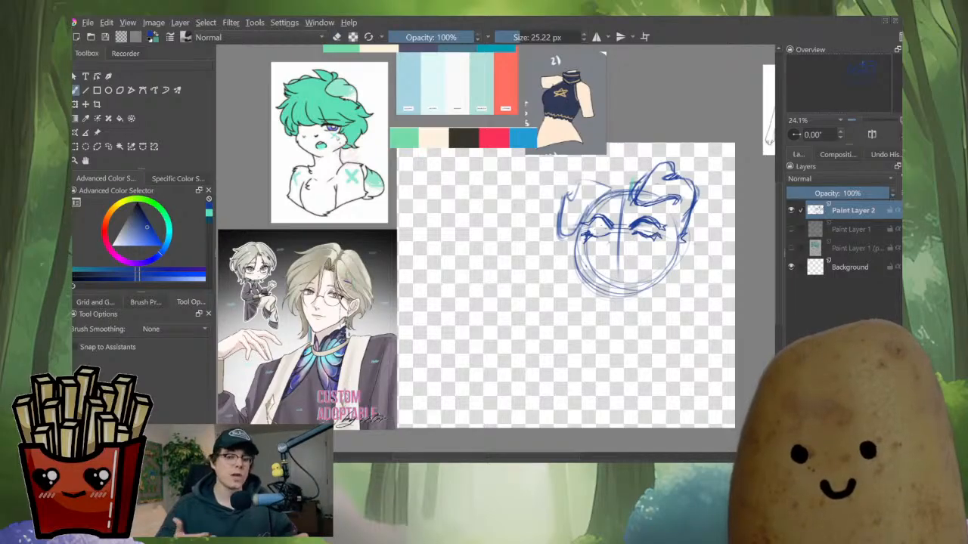
key("e")
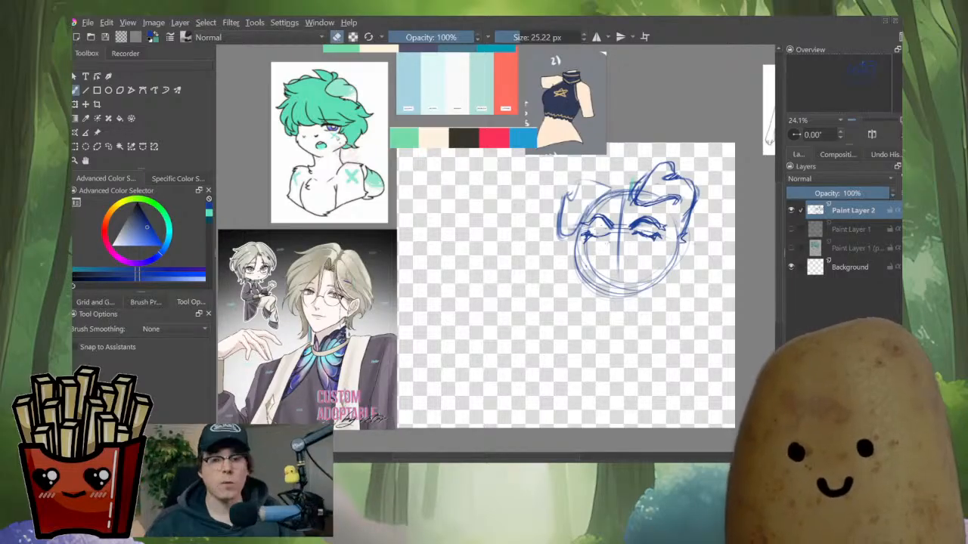
key("e")
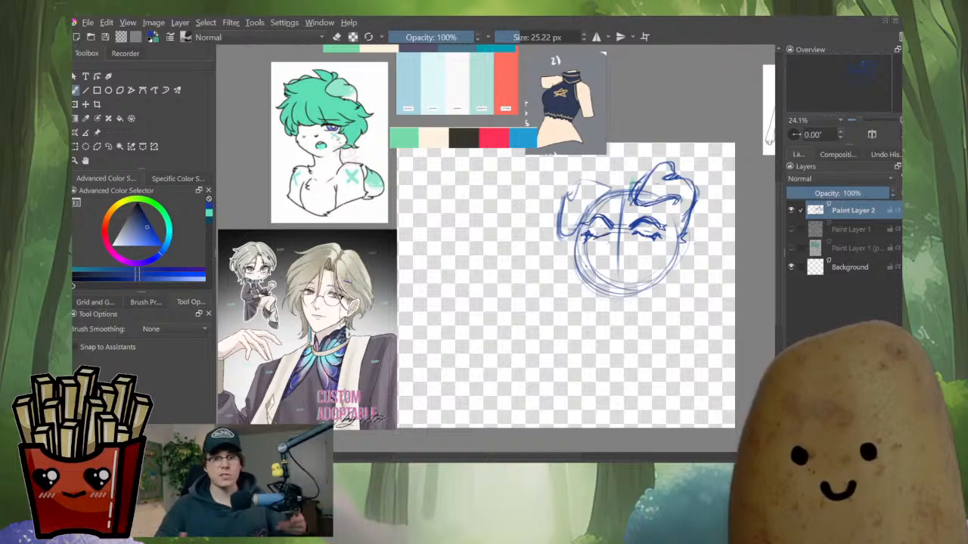
key("m")
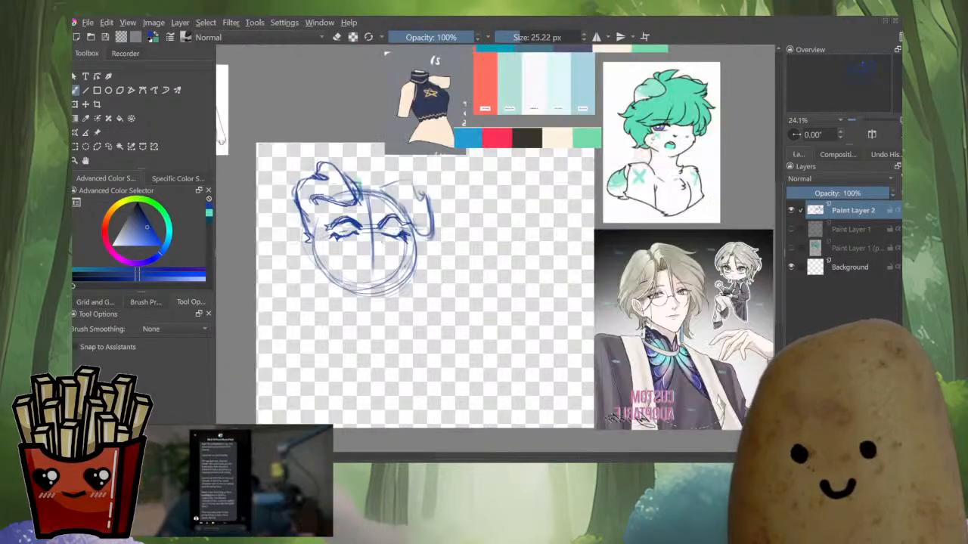
key("m")
key("e")
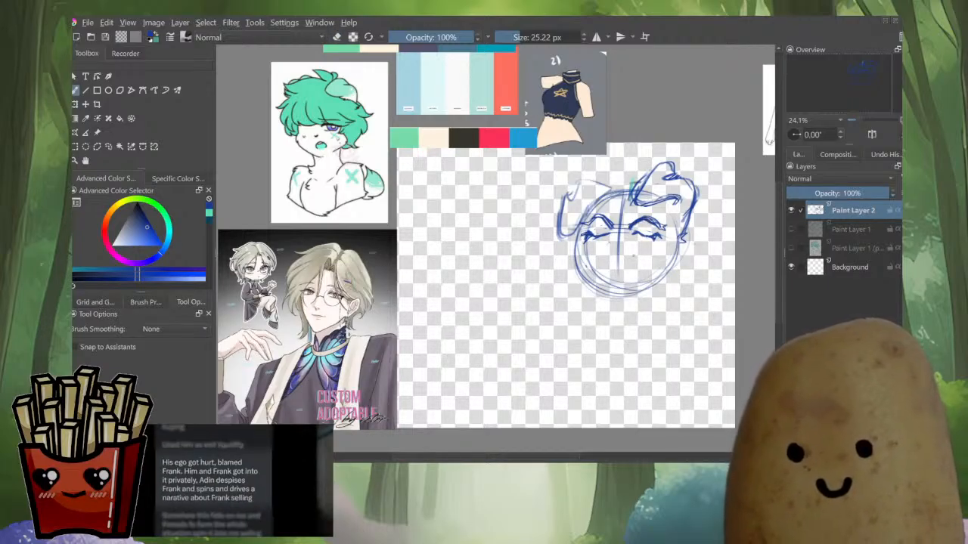
Sketch a wide smiling mouth below the closed eyes with a smaller brush, undoing two attempts
key("bracketleft")
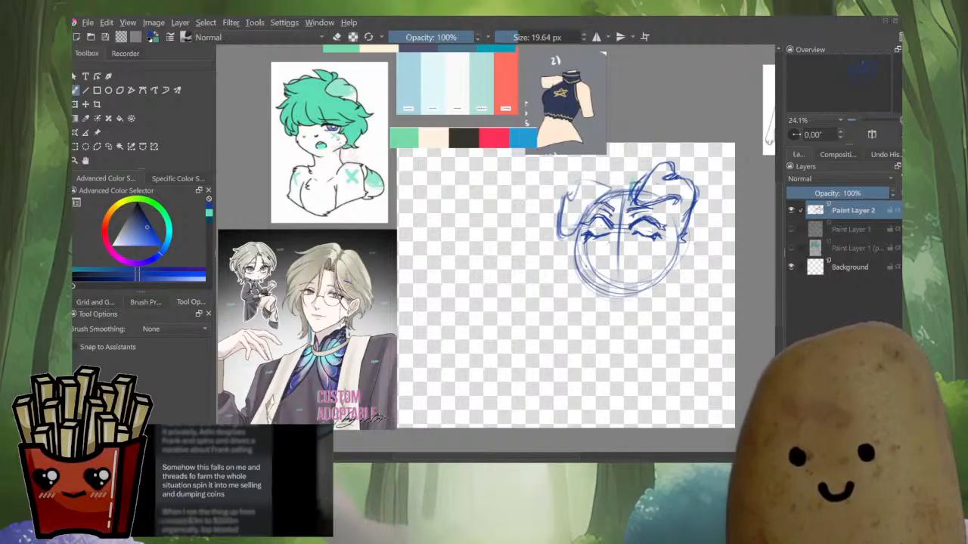
mouse_move(620, 243)
left_mouse_down()
mouse_move(660, 277)
mouse_move(633, 261)
left_mouse_up()
key("ctrl+z")
key("ctrl+z")
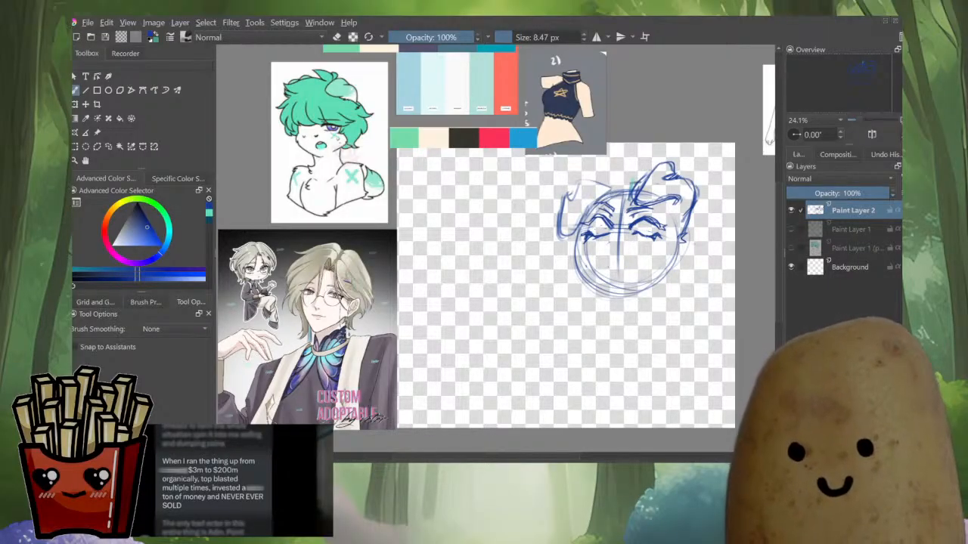
left_click_drag(620, 261, 625, 261)
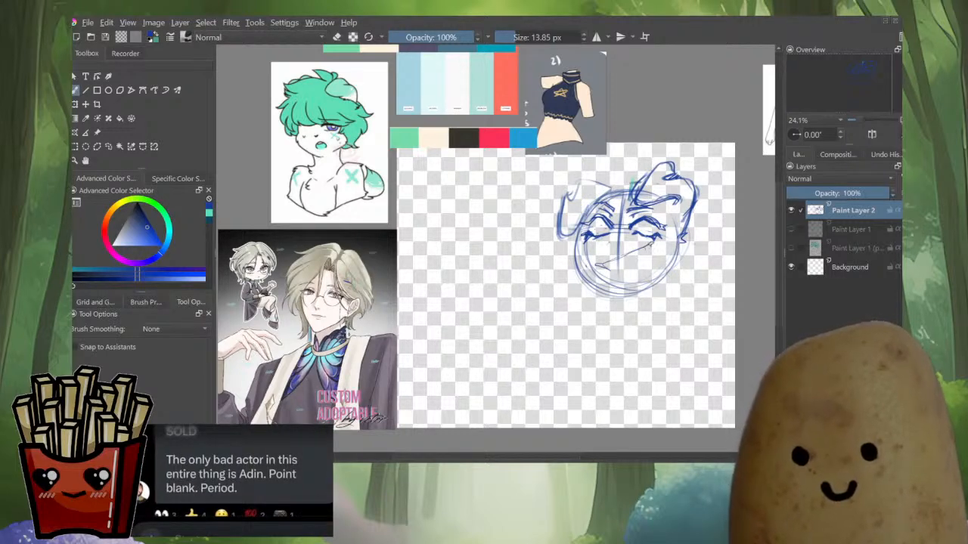
key("ctrl+z")
key("ctrl+z")
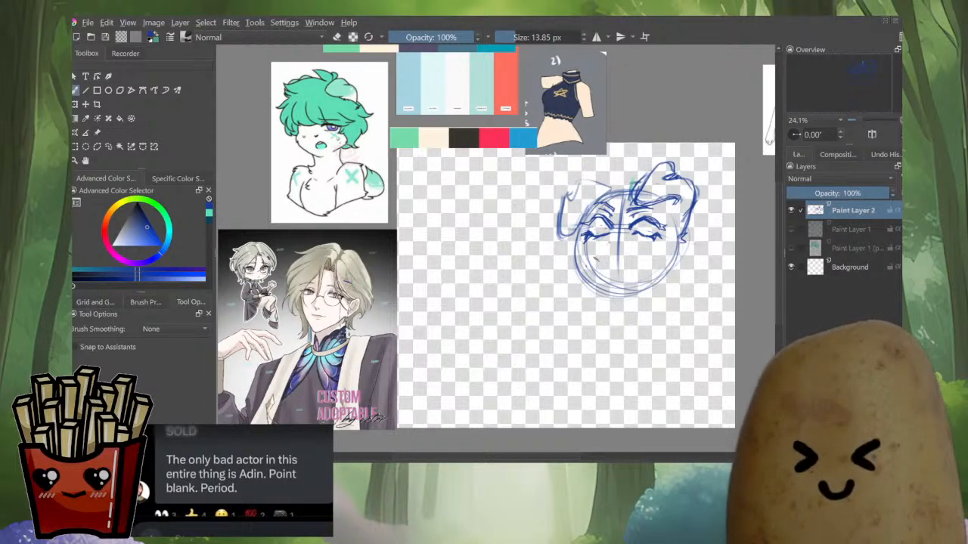
left_click_drag(595, 259, 639, 256)
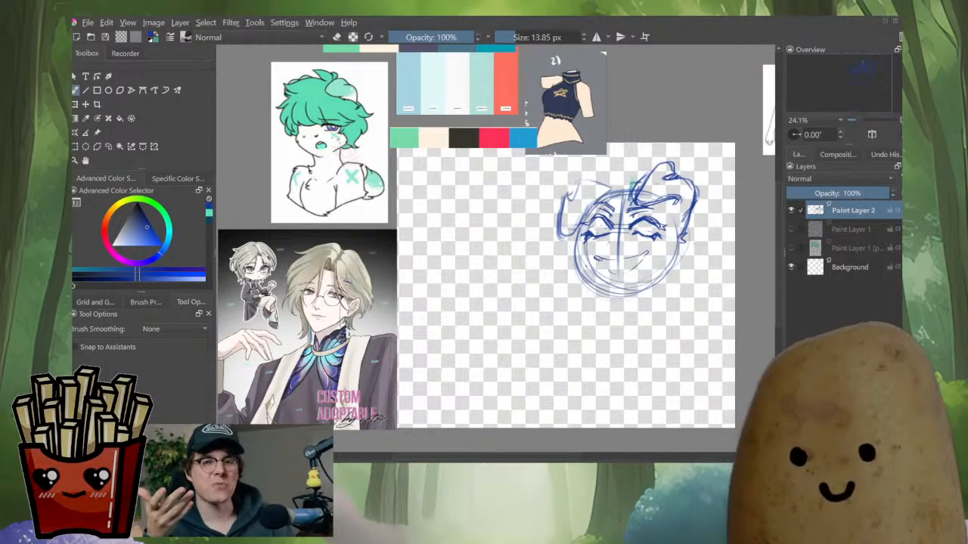
left_click_drag(607, 263, 644, 258)
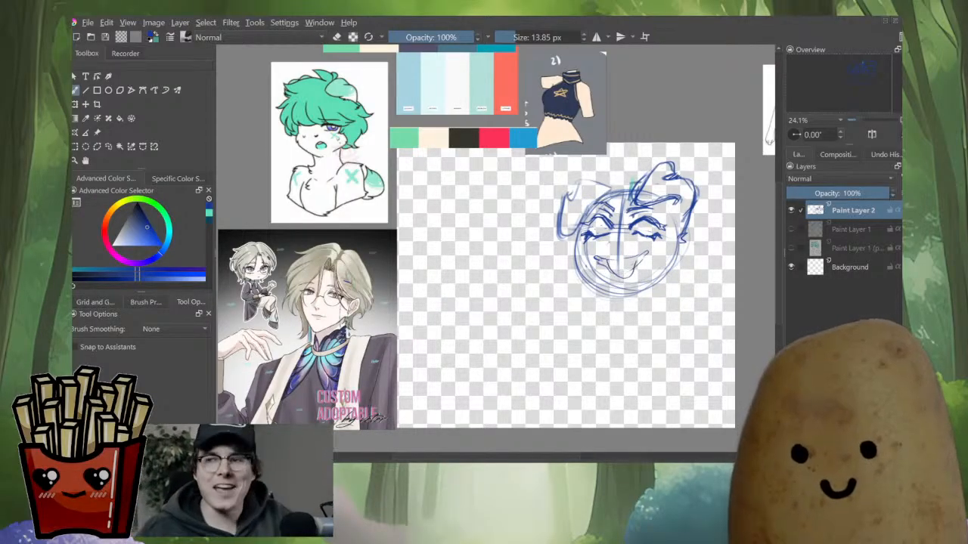
Add a small nose mark and redraw the left cheek and lower jaw outline of the face
key("m")
key("m")
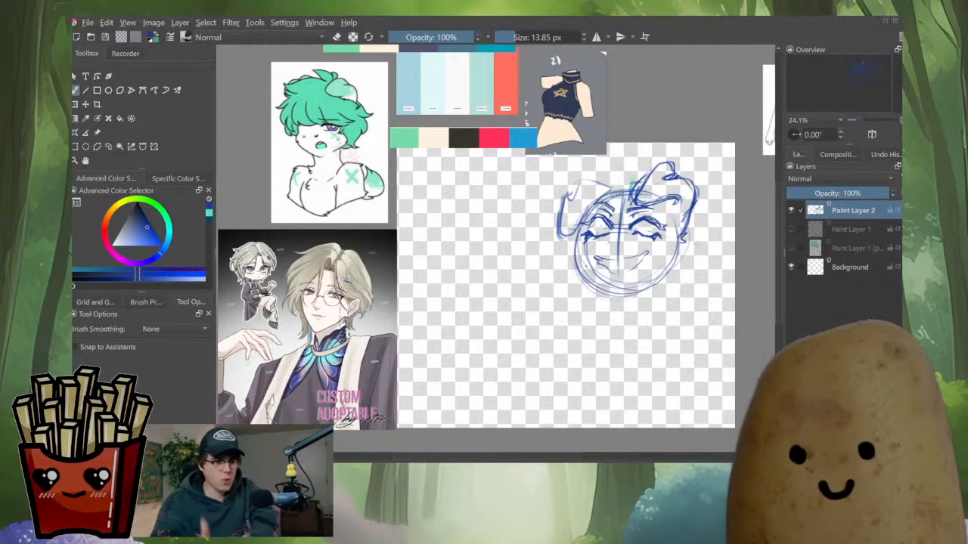
scroll(620, 245, "up", 3)
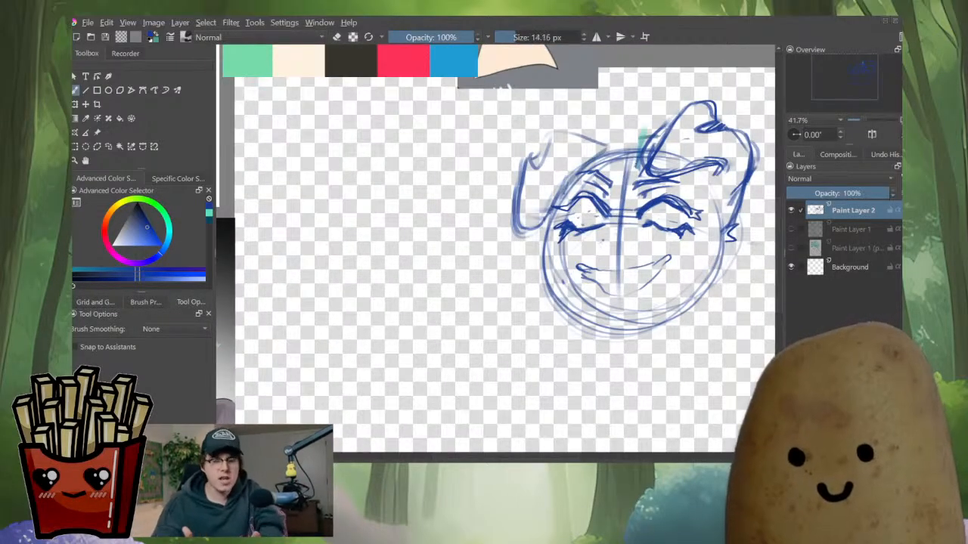
left_click_drag(607, 235, 610, 235)
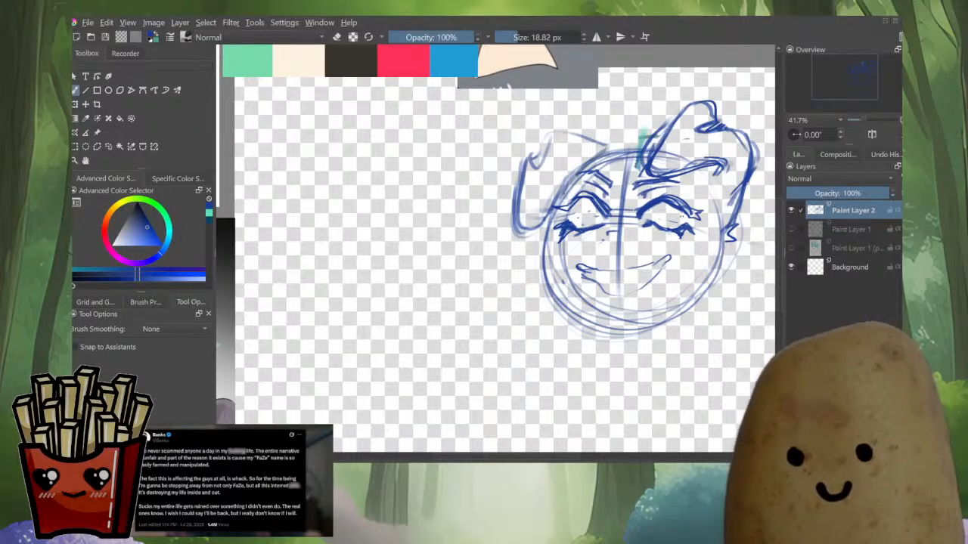
scroll(643, 219, "up", 2)
left_click_drag(521, 171, 493, 252)
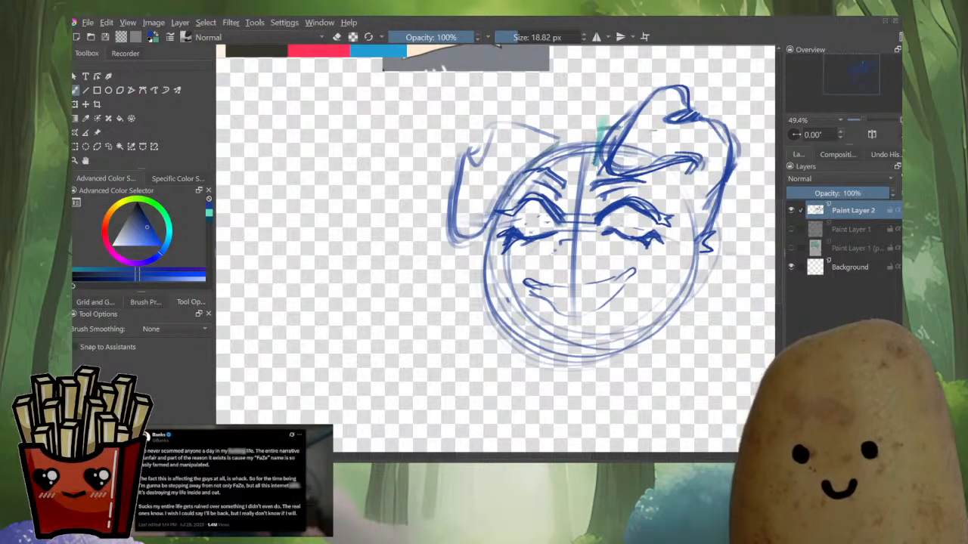
mouse_move(502, 191)
left_mouse_down()
mouse_move(496, 283)
mouse_move(539, 334)
mouse_move(577, 346)
mouse_move(626, 323)
left_mouse_up()
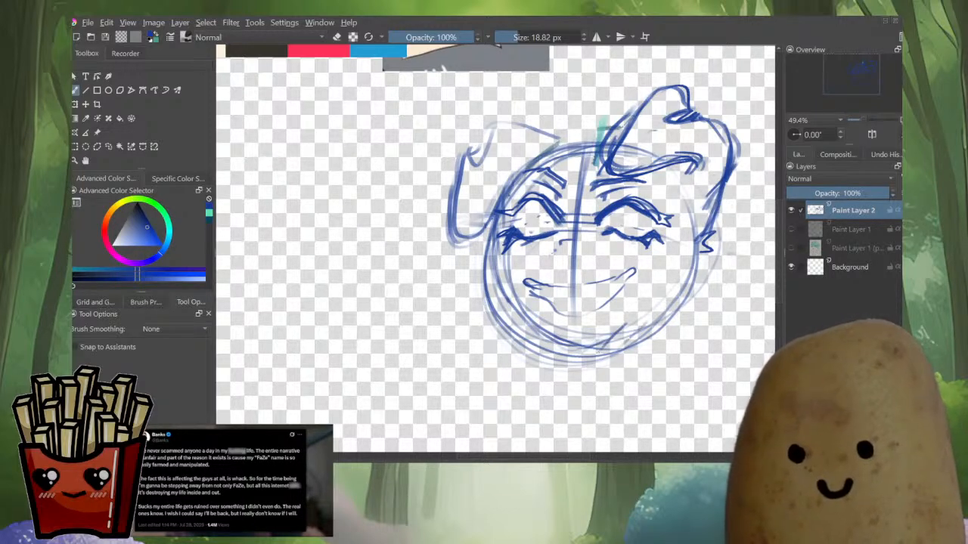
Reduce the brush to about 5 px and add thin crease strokes near the brows and the left cheek
key("bracketleft")
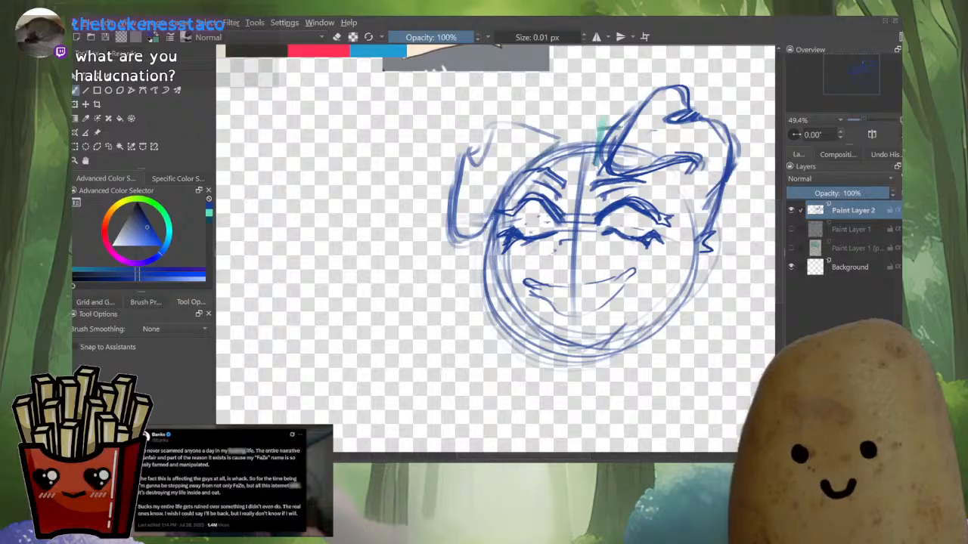
left_click(509, 37)
left_click_drag(605, 170, 592, 202)
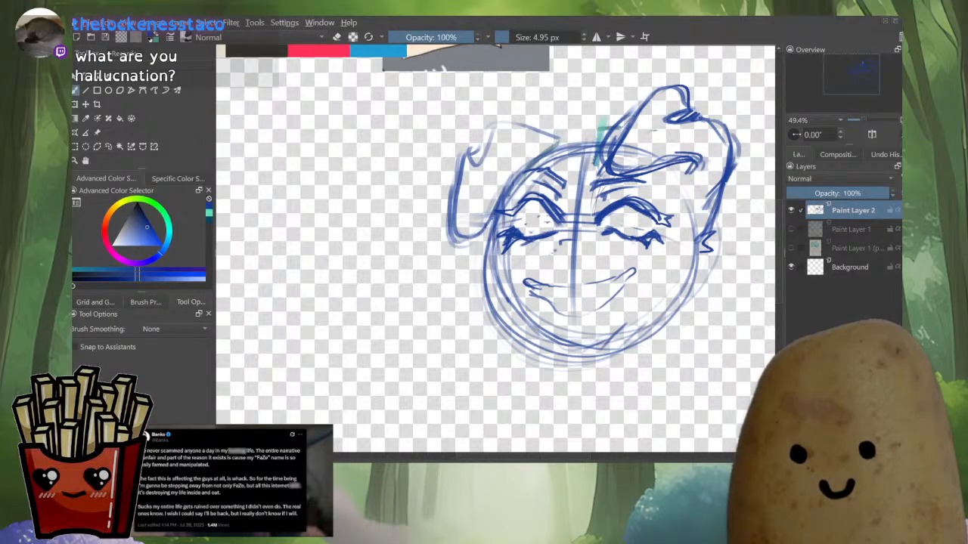
left_click_drag(648, 172, 668, 212)
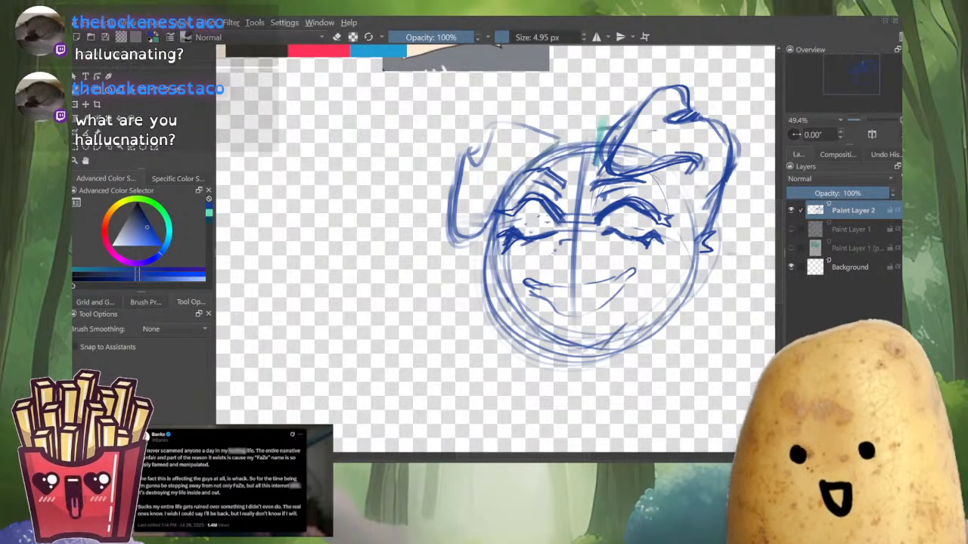
left_click(509, 37)
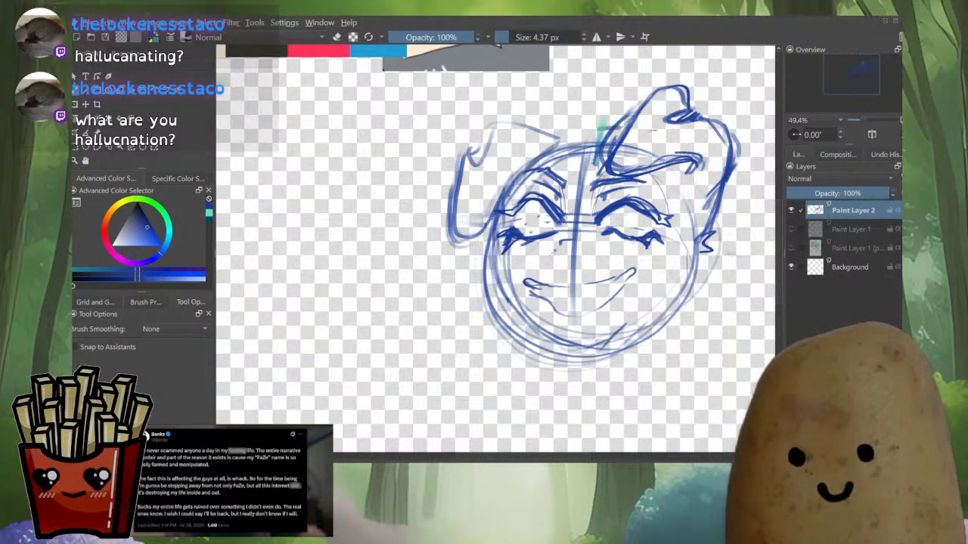
left_click_drag(493, 243, 511, 296)
Enlarge the brush and draw a bold line beneath the eyes across the nose bridge
key("m")
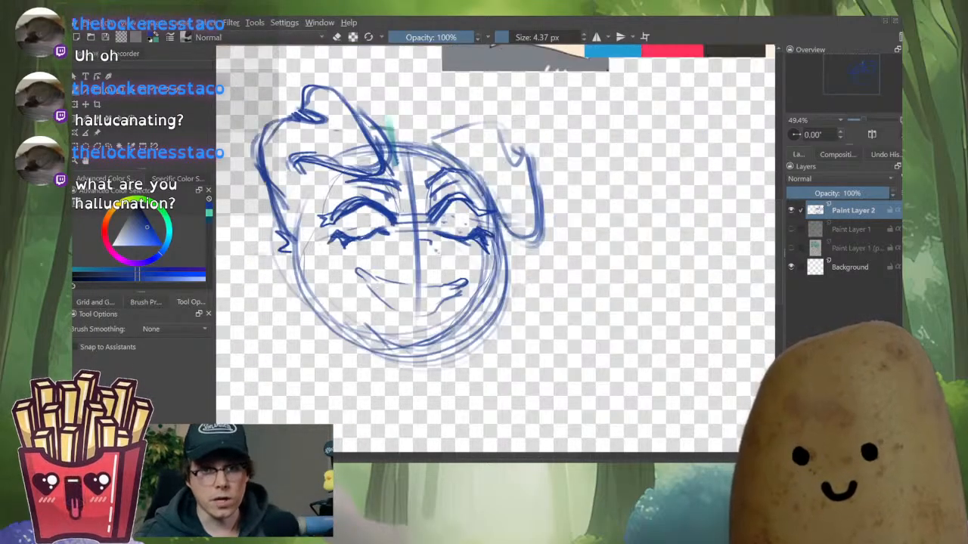
key("m")
key("bracketright")
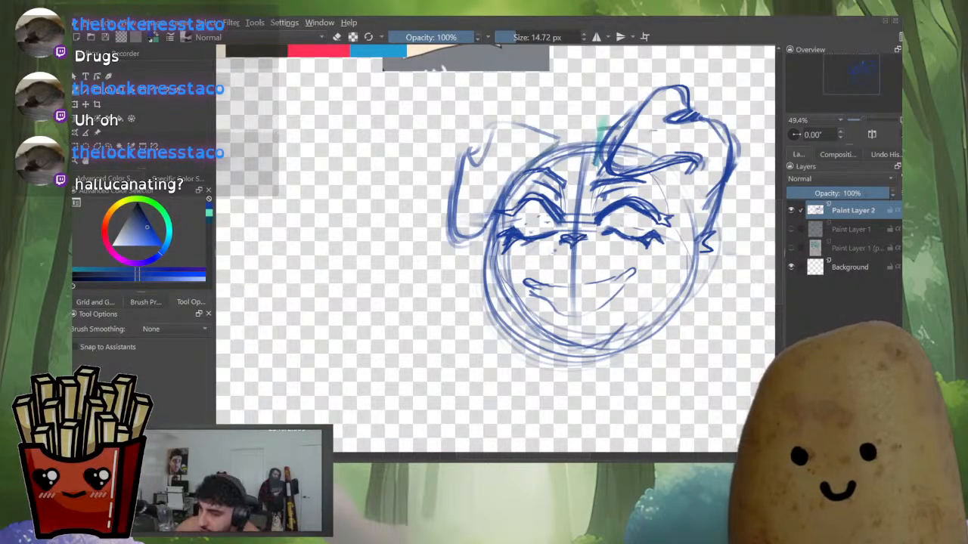
key("e")
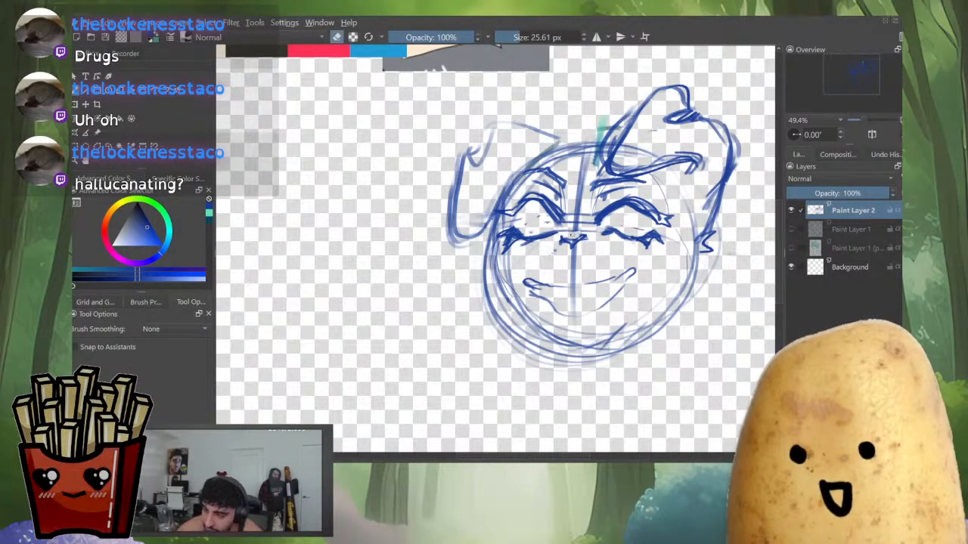
key("e")
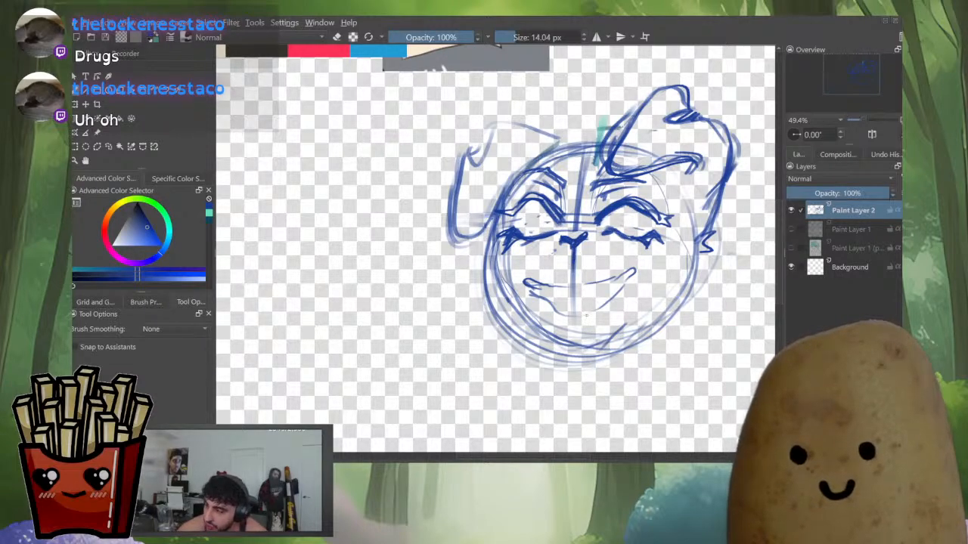
key("m")
scroll(563, 257, "down", 5)
scroll(552, 264, "up", 5)
key("m")
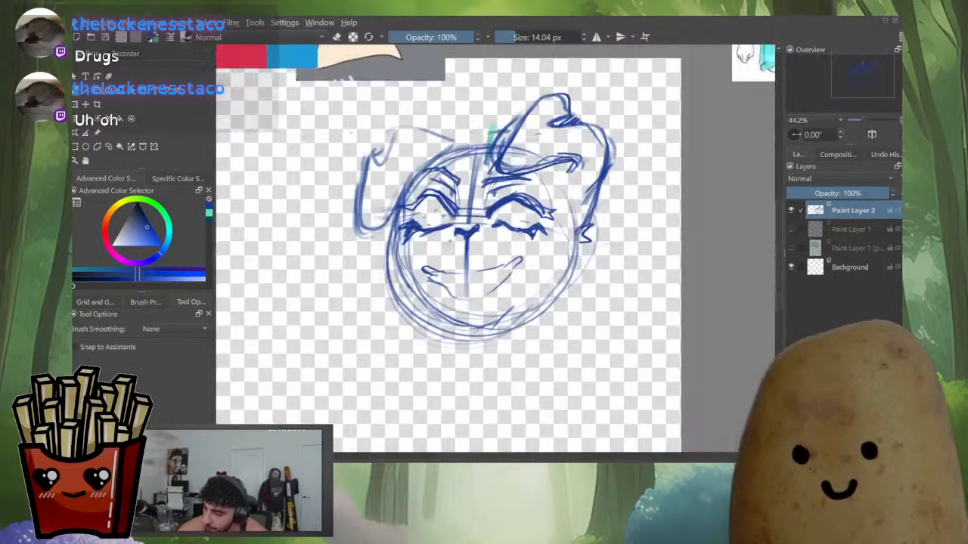
left_click_drag(468, 242, 548, 272)
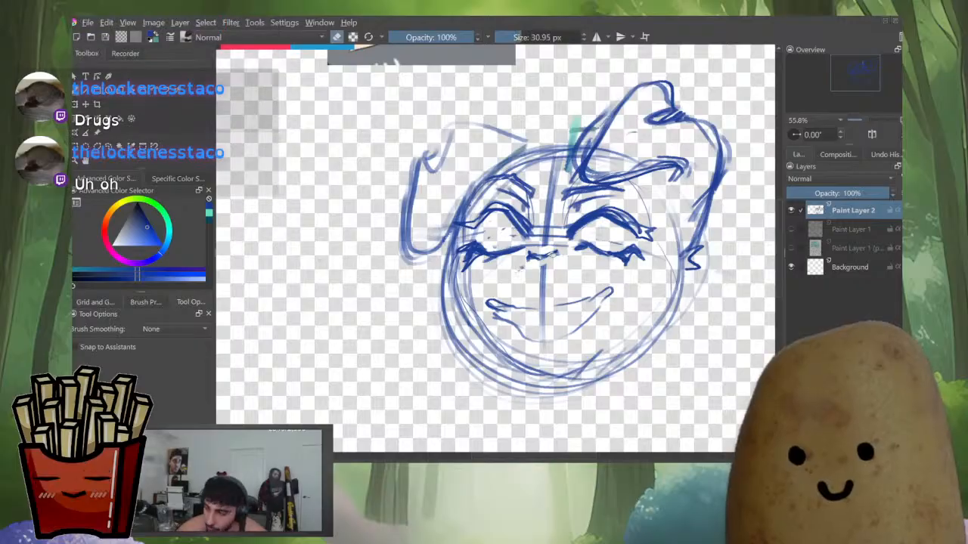
key("e")
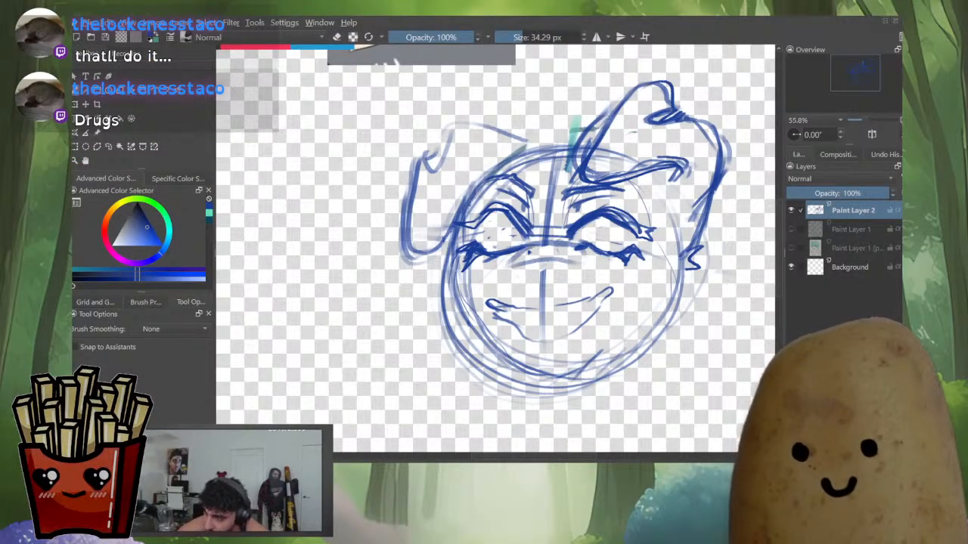
scroll(572, 258, "down", 5)
scroll(567, 265, "up", 4)
scroll(611, 210, "up", 2)
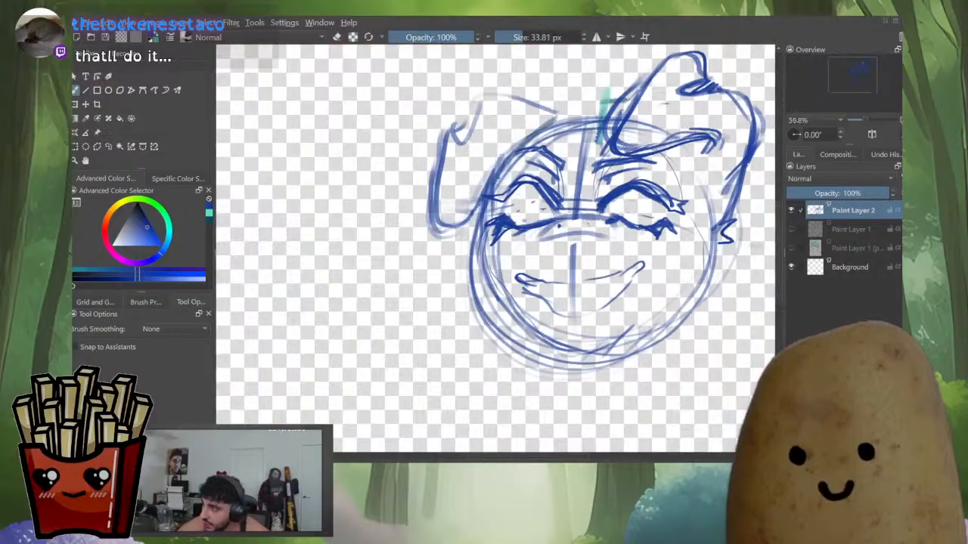
key("e")
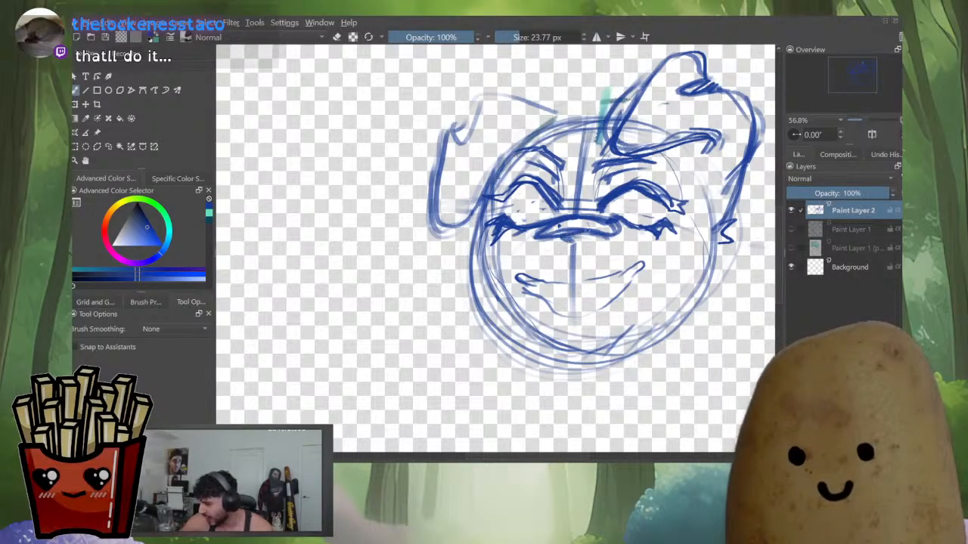
key("e")
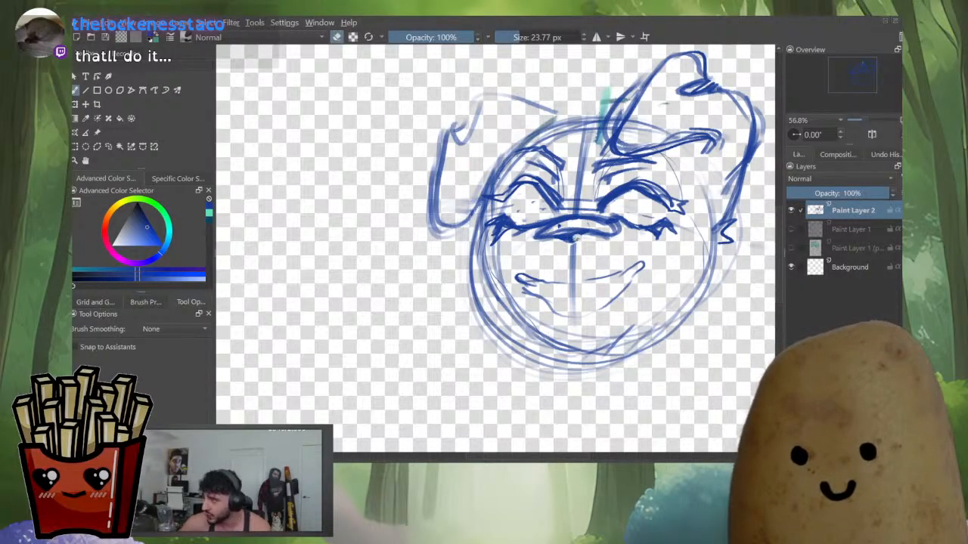
key("e")
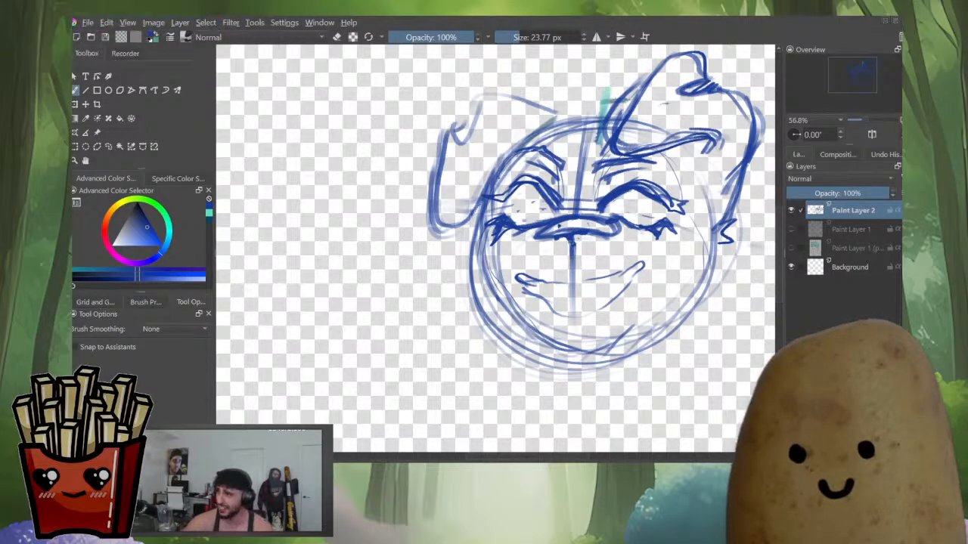
key("e")
key("e")
Redraw the mouth with bolder strokes, adding an open lower lip and chin shape
mouse_move(574, 256)
left_mouse_down()
mouse_move(572, 277)
mouse_move(559, 283)
mouse_move(603, 274)
left_mouse_up()
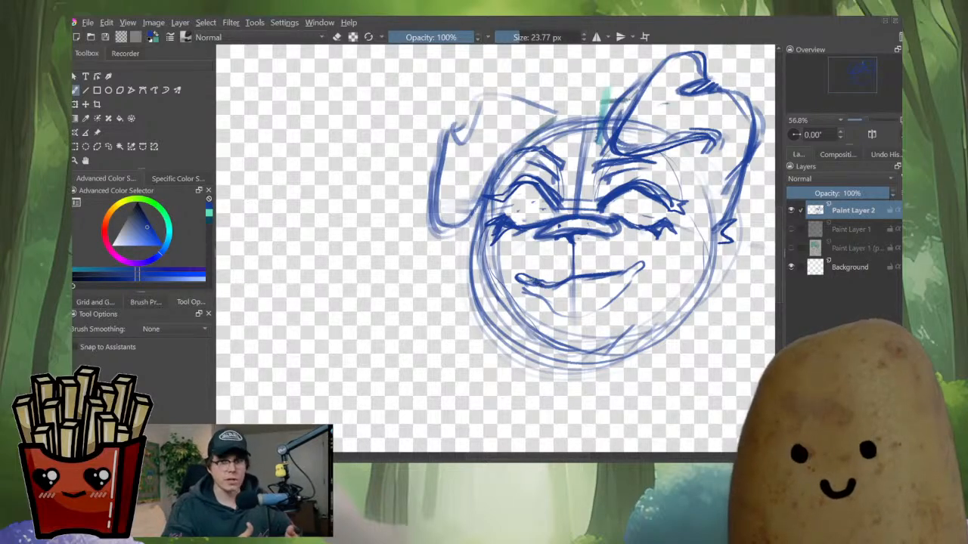
mouse_move(523, 281)
left_mouse_down()
mouse_move(559, 279)
mouse_move(517, 280)
mouse_move(552, 309)
mouse_move(550, 296)
mouse_move(558, 317)
left_mouse_up()
key("e")
key("e")
key("e")
mouse_move(577, 277)
left_mouse_down()
mouse_move(604, 272)
mouse_move(593, 274)
left_mouse_up()
key("e")
mouse_move(564, 282)
left_mouse_down()
mouse_move(632, 267)
mouse_move(585, 322)
left_mouse_up()
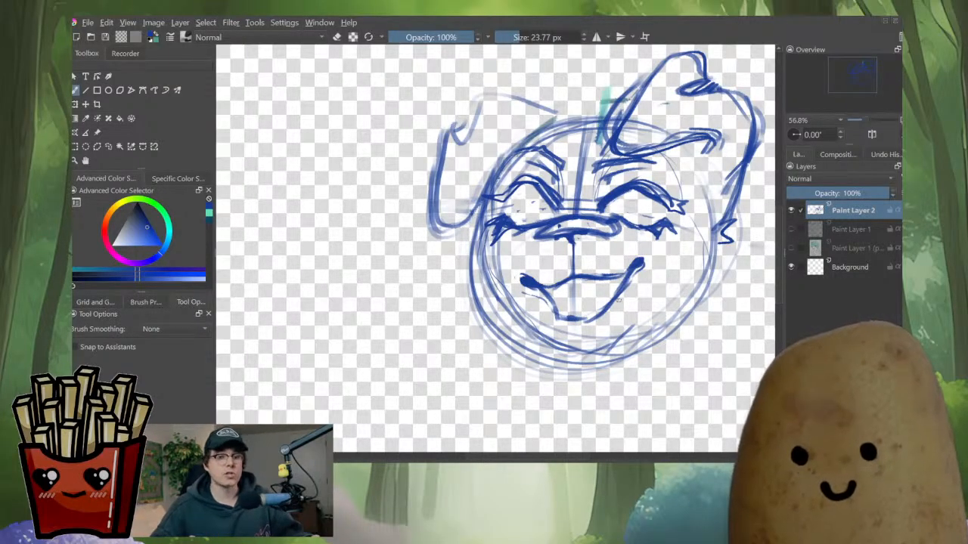
Darken the lower outline of the open mouth
key("m")
scroll(616, 236, "down", 5)
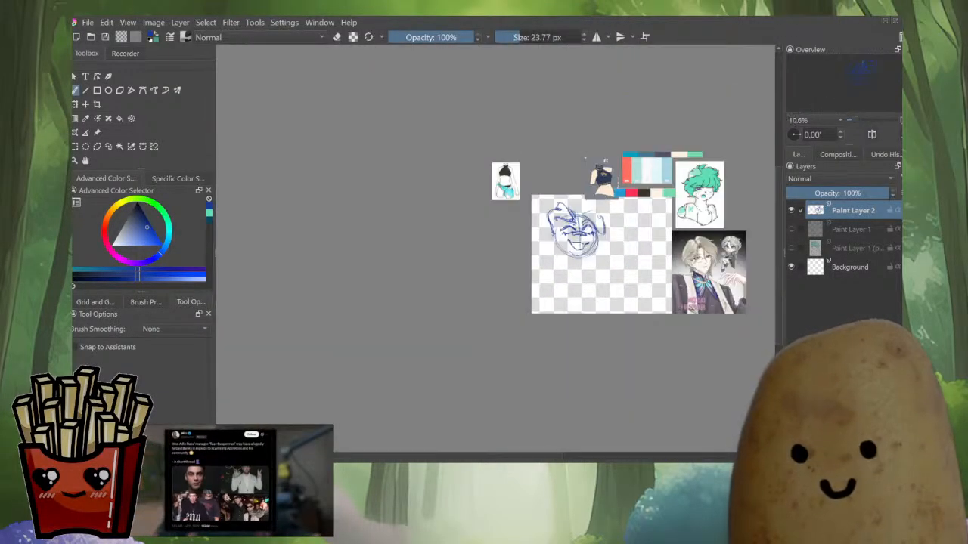
key("m")
scroll(517, 264, "up", 5)
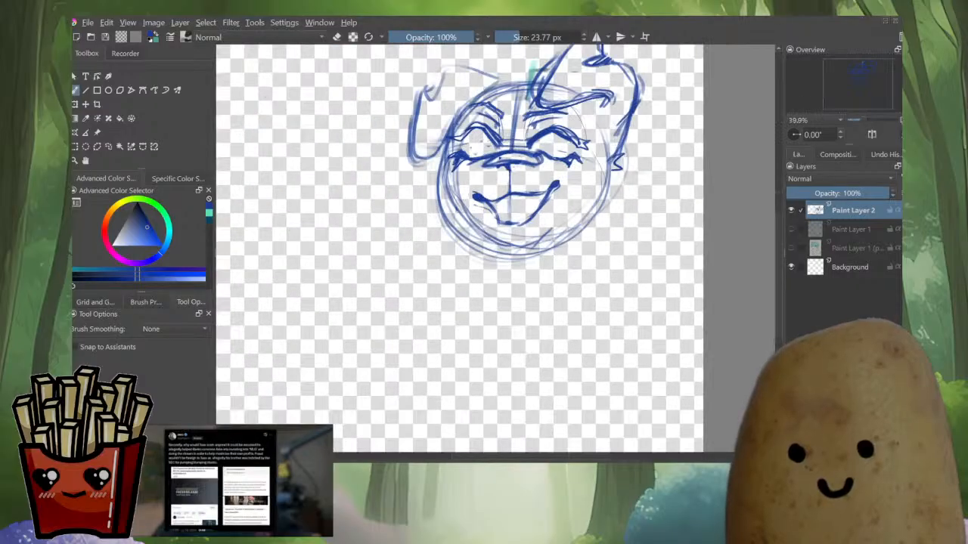
left_click_drag(517, 227, 598, 298)
scroll(597, 297, "up", 1)
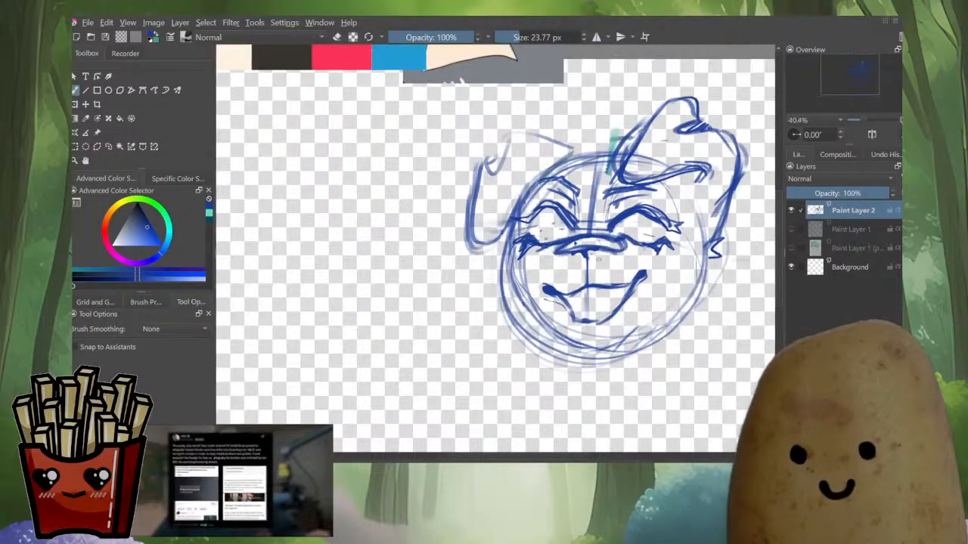
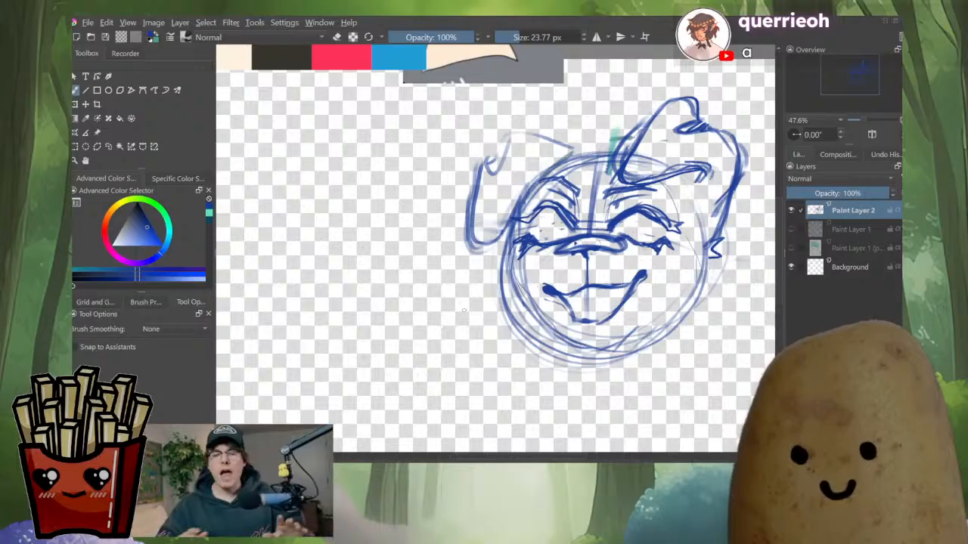
Erase lines inside the mouth, then draw fangs at both mouth corners with a brush of about 21 px
scroll(616, 248, "down", 3)
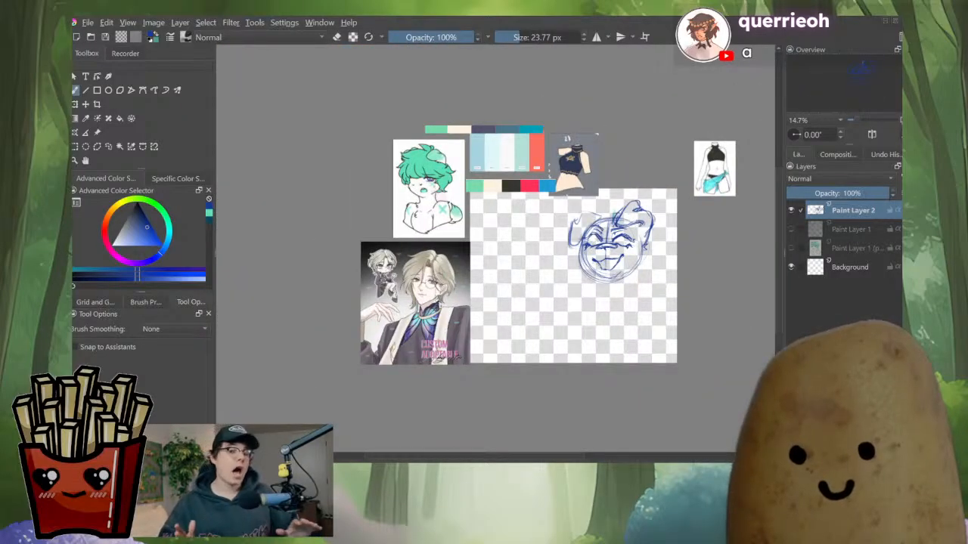
scroll(625, 255, "up", 3)
scroll(575, 189, "up", 1)
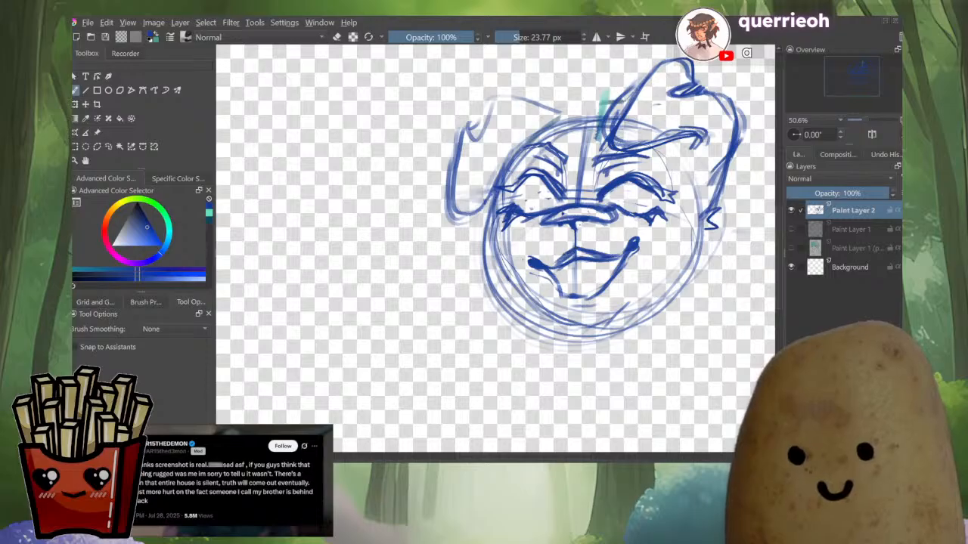
key("e")
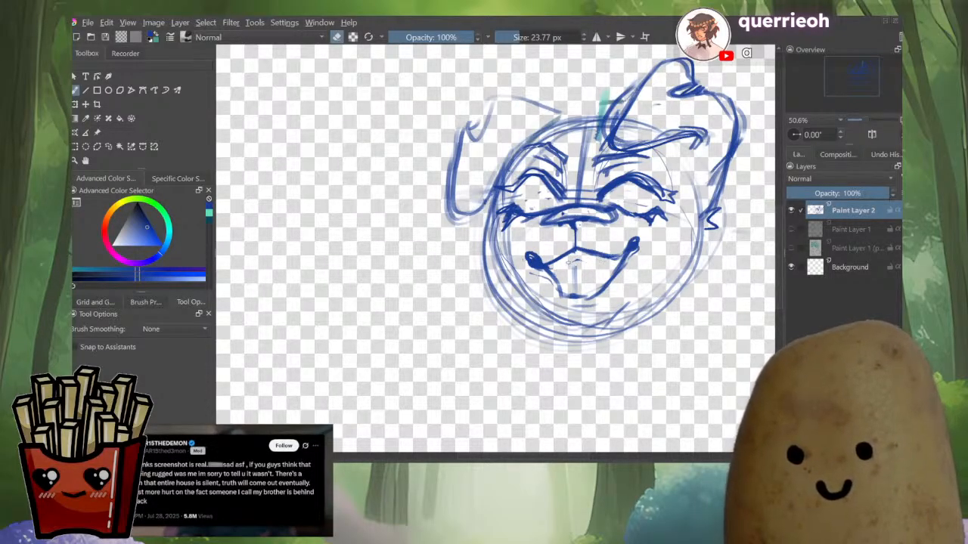
left_click_drag(573, 262, 566, 262, "shift")
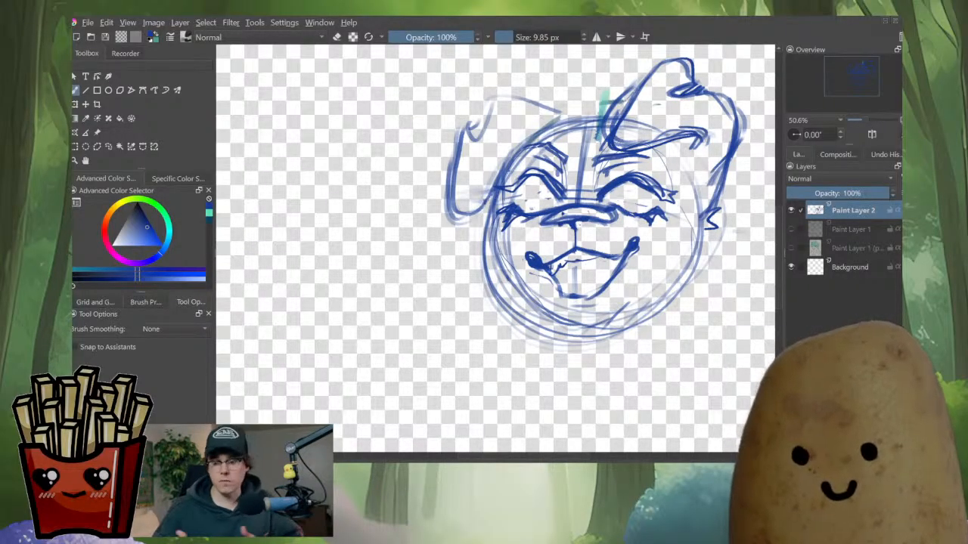
left_click_drag(552, 270, 561, 270, "shift")
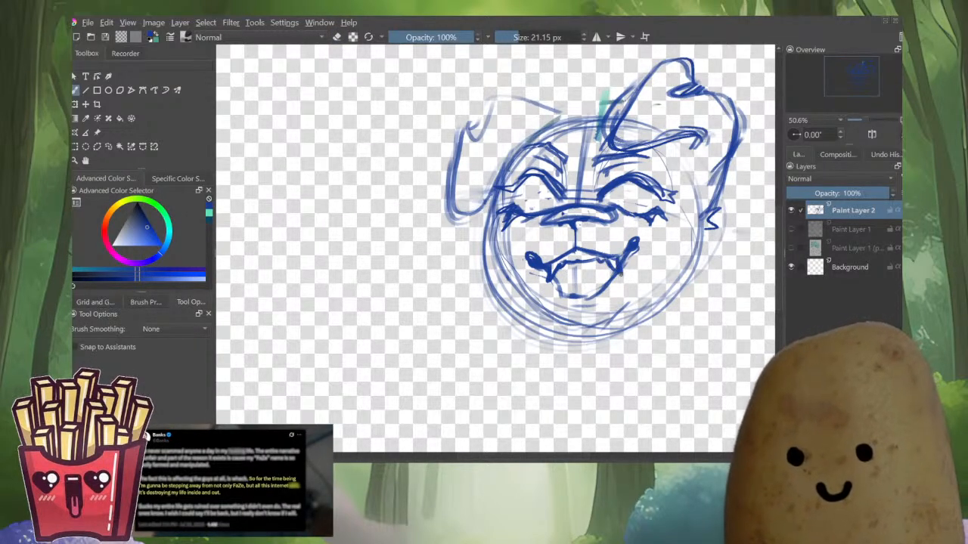
scroll(642, 237, "down", 4)
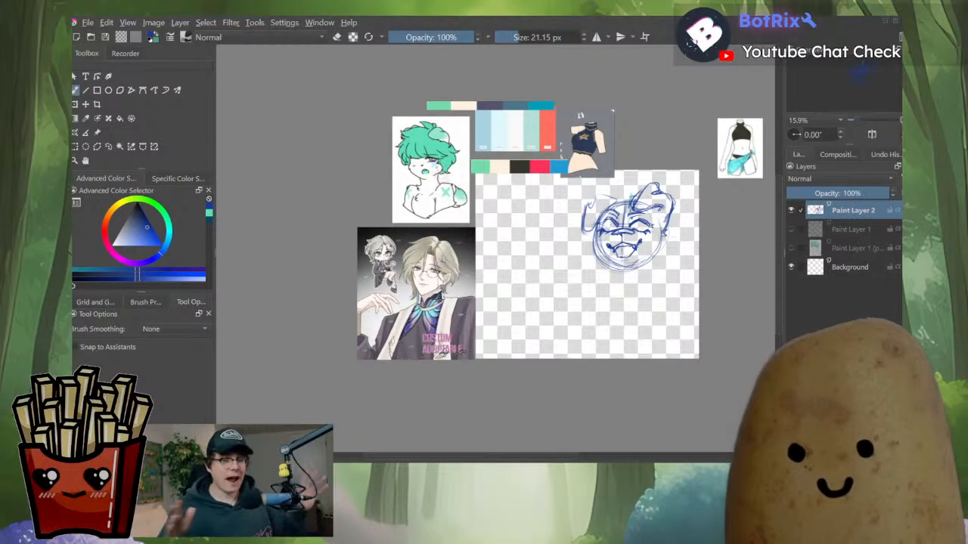
scroll(628, 227, "up", 4)
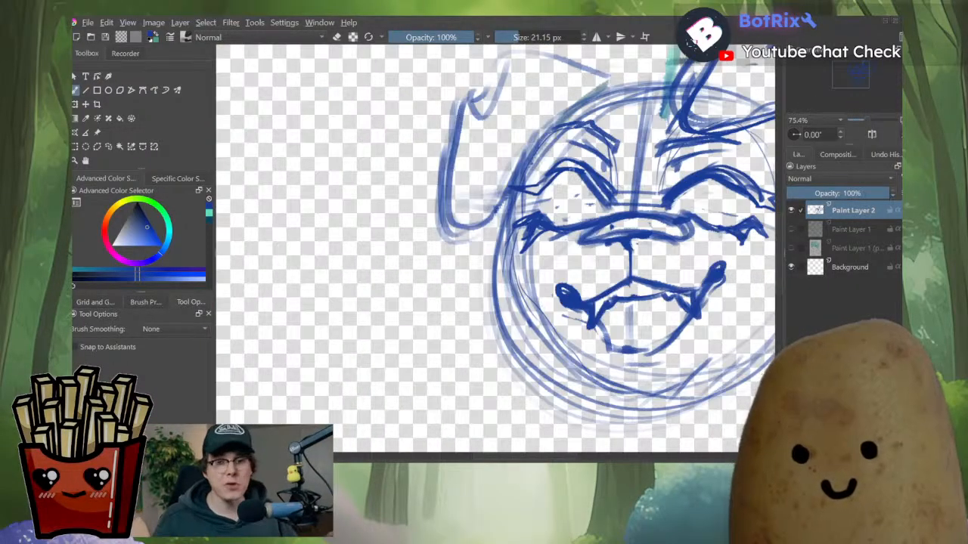
mouse_move(571, 172)
left_mouse_down()
mouse_move(602, 212)
mouse_move(586, 214)
mouse_move(533, 273)
left_mouse_up()
key("ctrl+z")
key("ctrl+z")
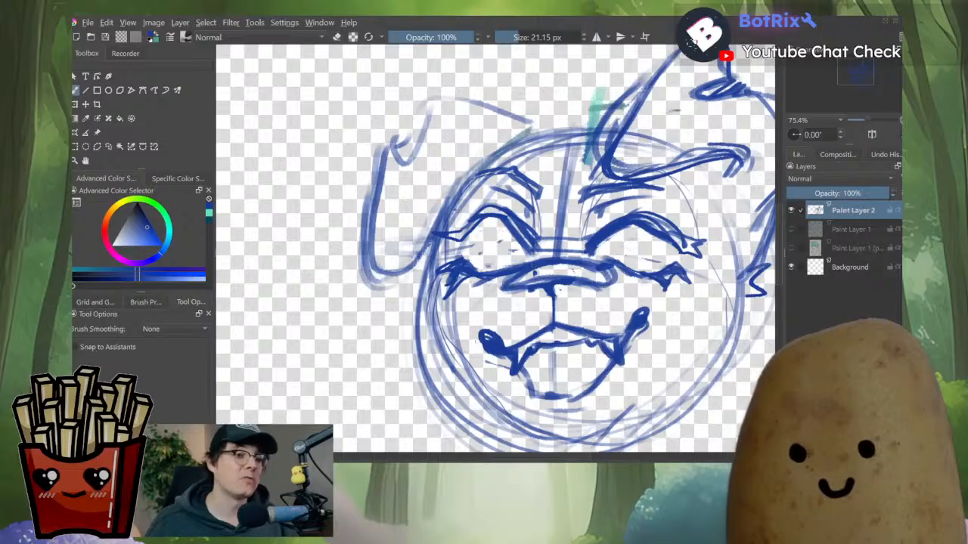
Sketch rounder strokes over both eyes to open them up
left_click_drag(498, 217, 518, 262)
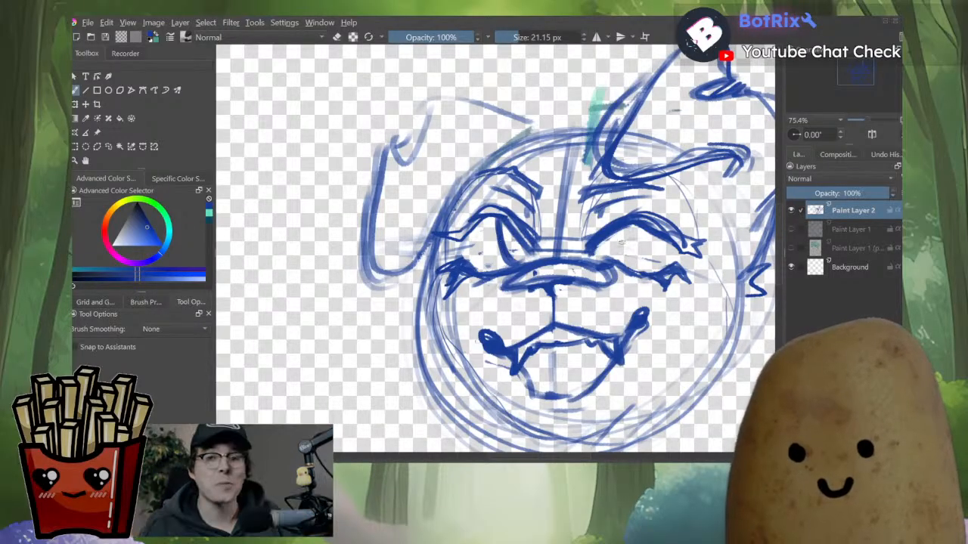
left_click_drag(626, 229, 653, 263)
scroll(654, 286, "down", 3)
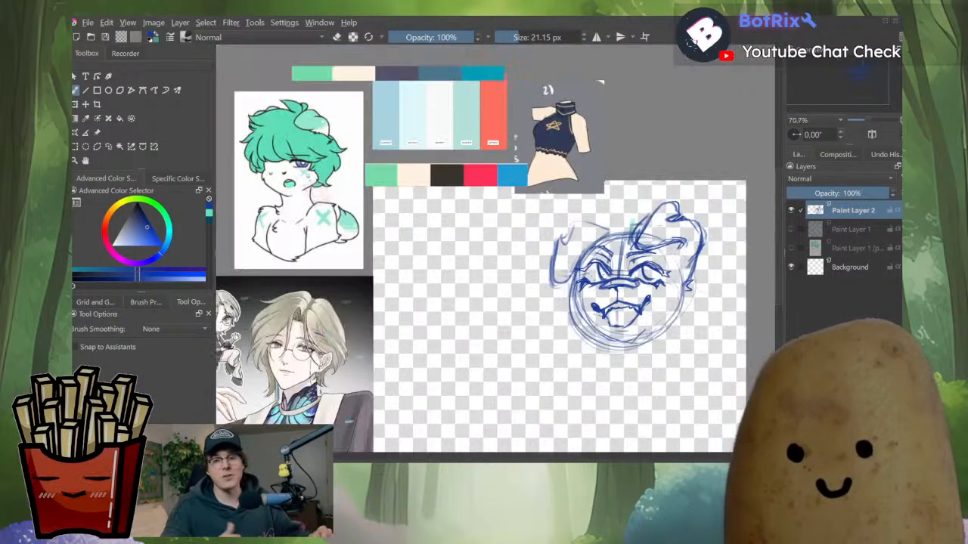
scroll(667, 315, "down", 2)
scroll(665, 306, "up", 3)
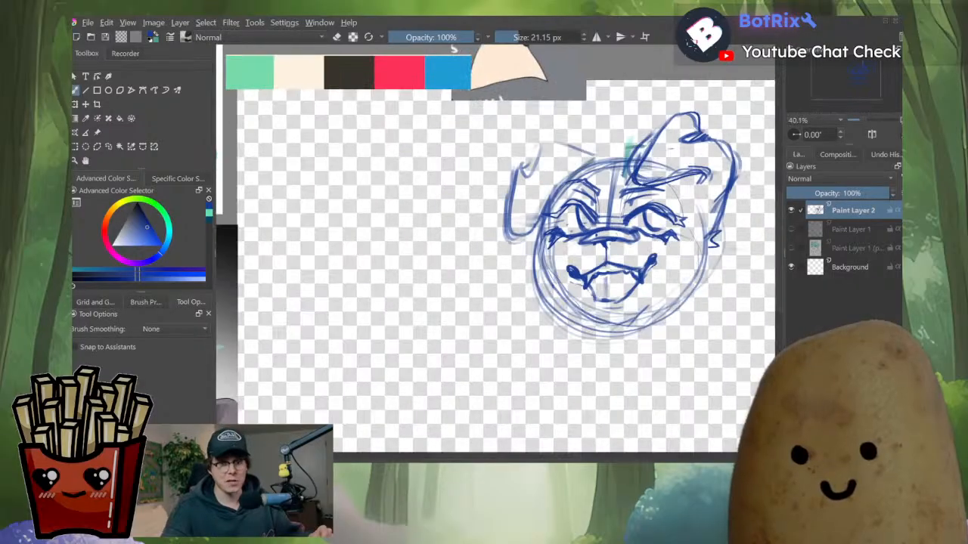
scroll(666, 306, "up", 1)
Redraw the right eye as a large round open eye
key("ctrl+z")
mouse_move(666, 225)
left_mouse_down()
mouse_move(681, 238)
mouse_move(687, 224)
mouse_move(657, 222)
mouse_move(633, 242)
left_mouse_up()
key("ctrl+z")
mouse_move(628, 208)
left_mouse_down()
mouse_move(632, 239)
mouse_move(640, 236)
left_mouse_up()
left_click_drag(651, 203, 653, 233)
scroll(692, 229, "down", 4)
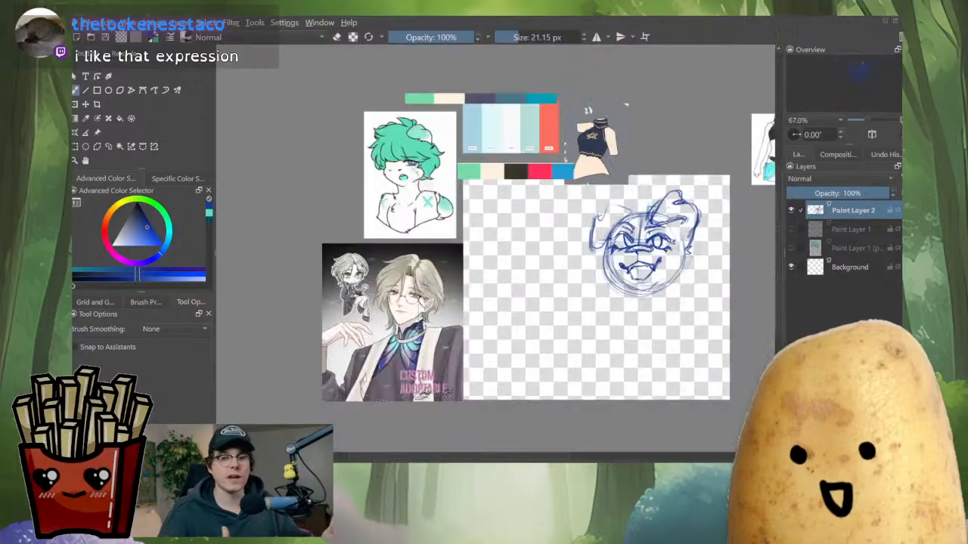
scroll(692, 229, "down", 1)
scroll(692, 229, "up", 2)
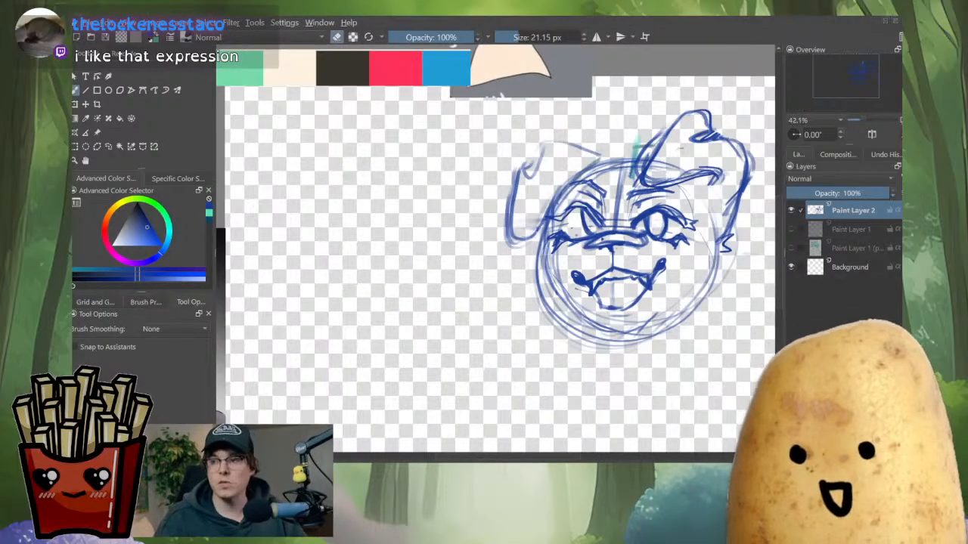
scroll(578, 217, "up", 6)
Erase inside the left eye and redraw it as a round open eye
key("e")
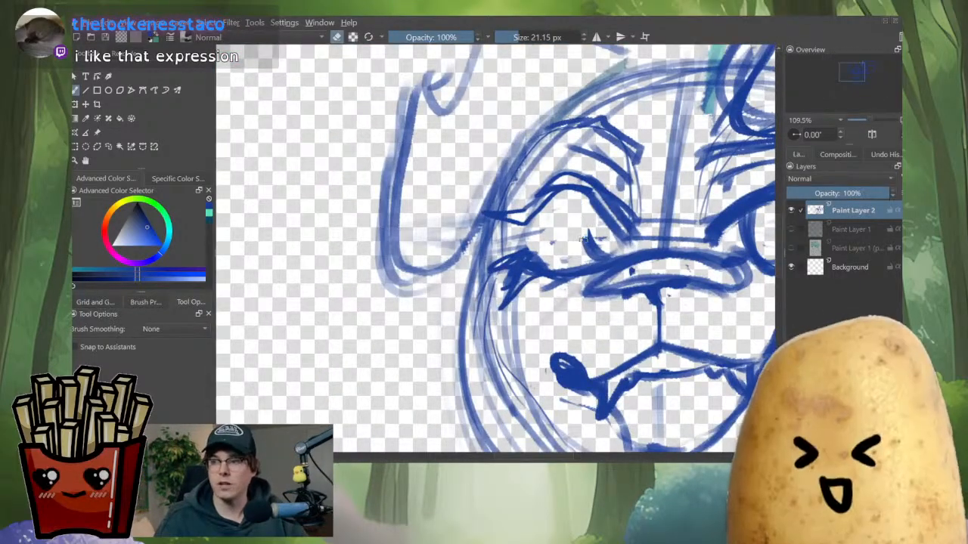
mouse_move(579, 238)
left_mouse_down()
mouse_move(589, 203)
mouse_move(605, 230)
left_mouse_up()
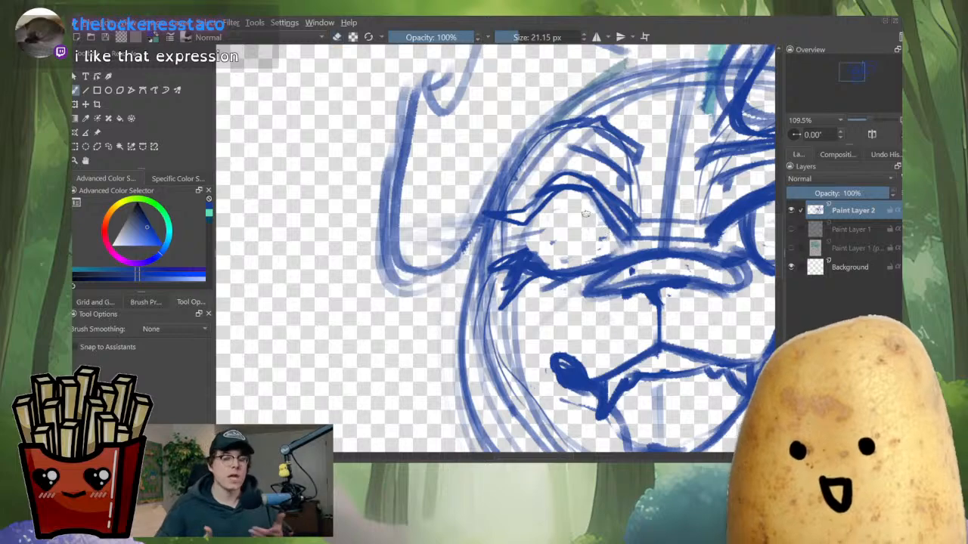
key("e")
mouse_move(571, 184)
left_mouse_down()
mouse_move(564, 220)
mouse_move(605, 234)
mouse_move(587, 252)
left_mouse_up()
scroll(588, 251, "down", 5)
scroll(604, 249, "up", 5)
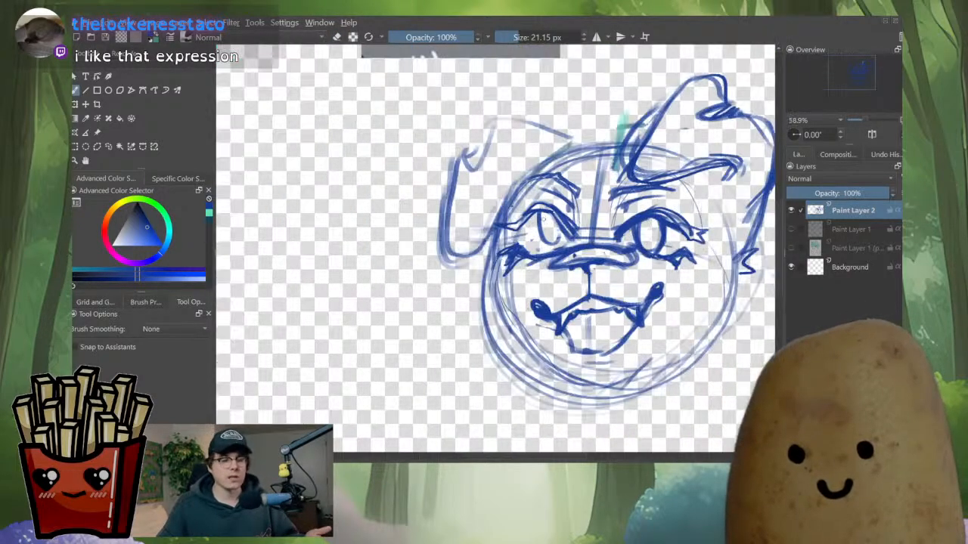
scroll(560, 233, "down", 5)
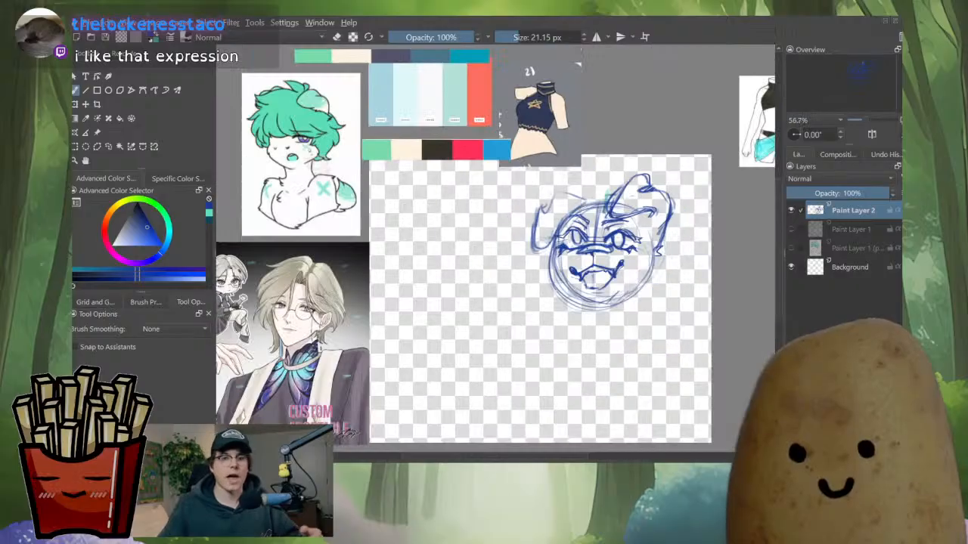
scroll(575, 242, "up", 4)
Erase stray lines at both corners of the mouth
key("e")
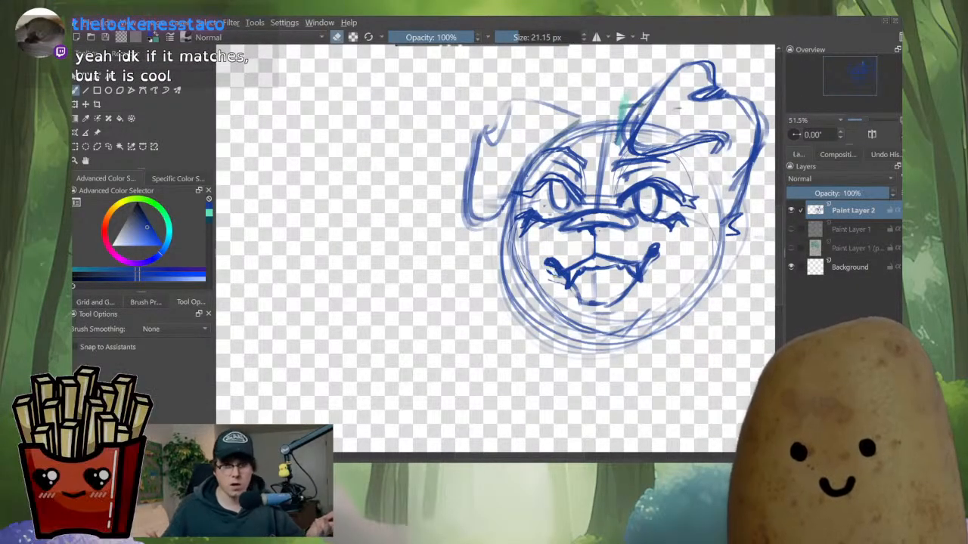
left_click_drag(547, 273, 562, 283)
left_click_drag(614, 260, 636, 263)
key("e")
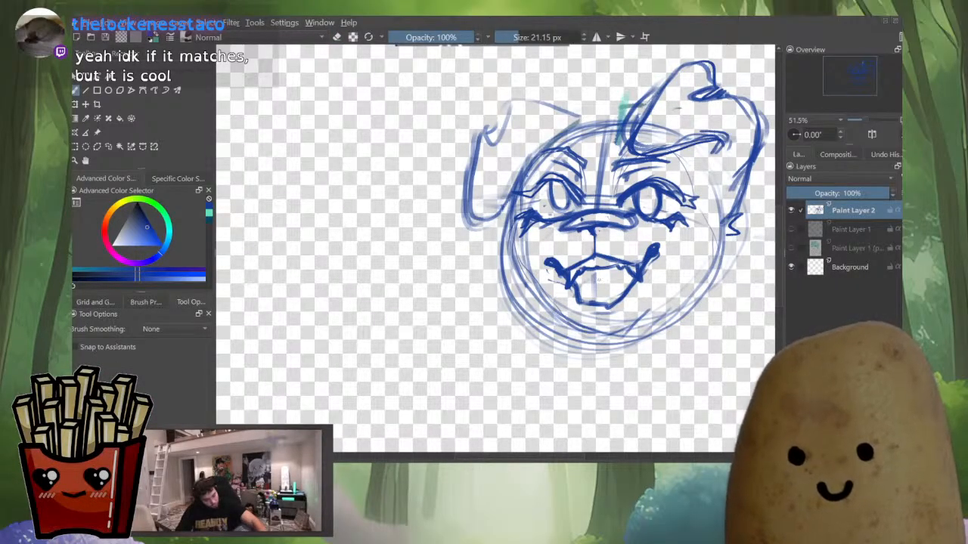
Draw a tongue hanging out of the open mouth and check the face mirrored
left_click_drag(596, 282, 583, 326)
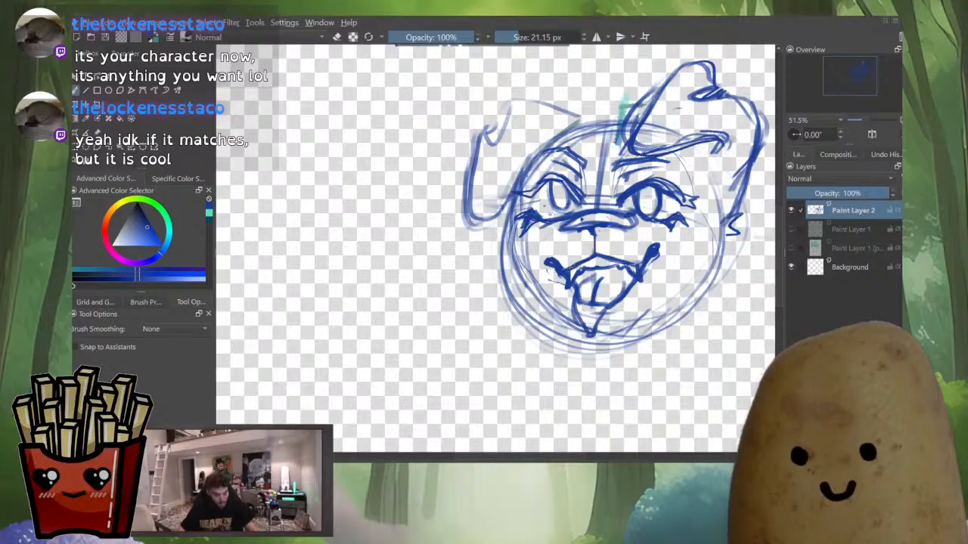
scroll(660, 270, "down", 4)
key("m")
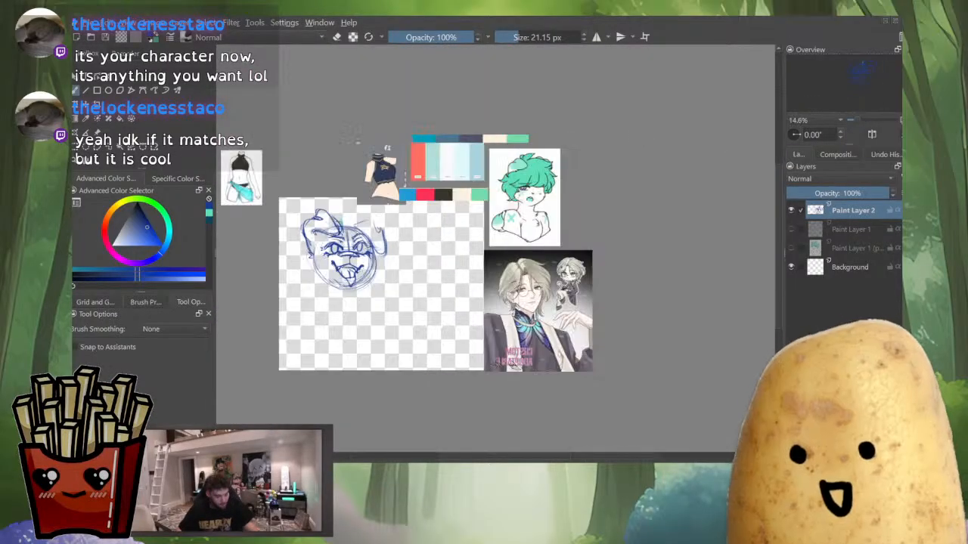
key("m")
scroll(657, 272, "up", 4)
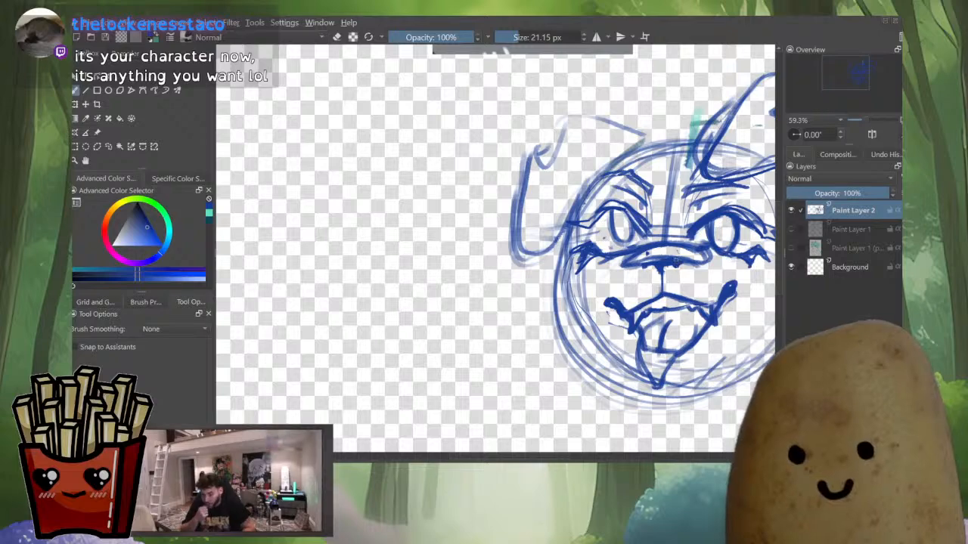
scroll(645, 262, "down", 4)
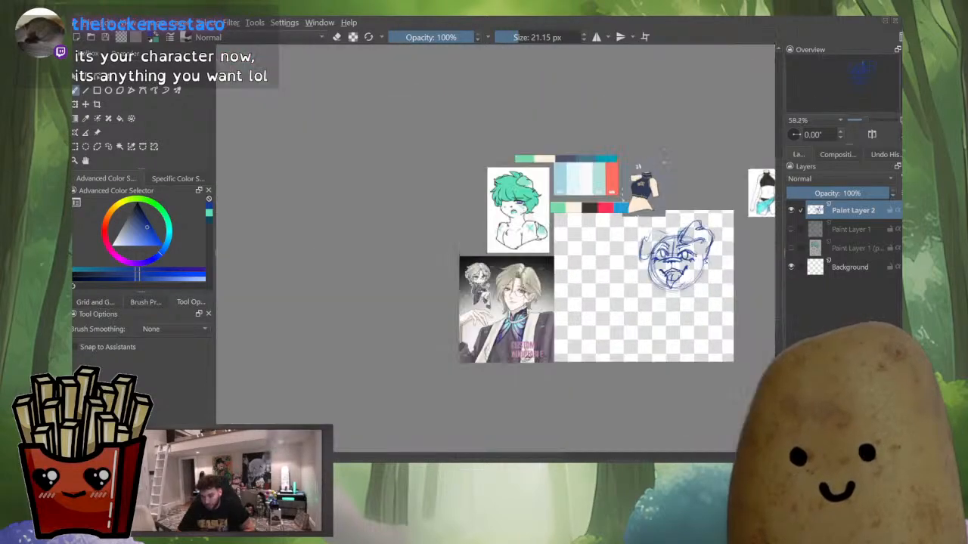
key("m")
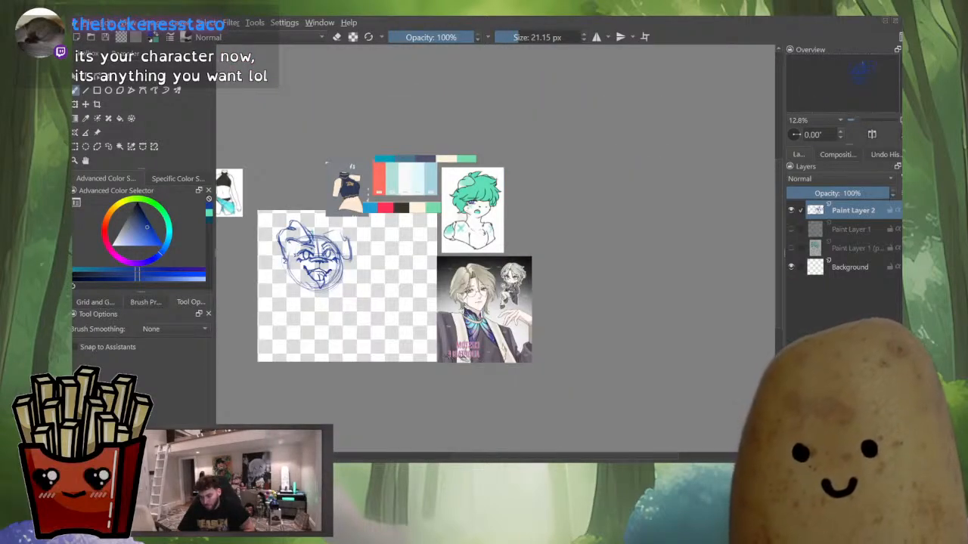
key("m")
scroll(683, 263, "up", 4)
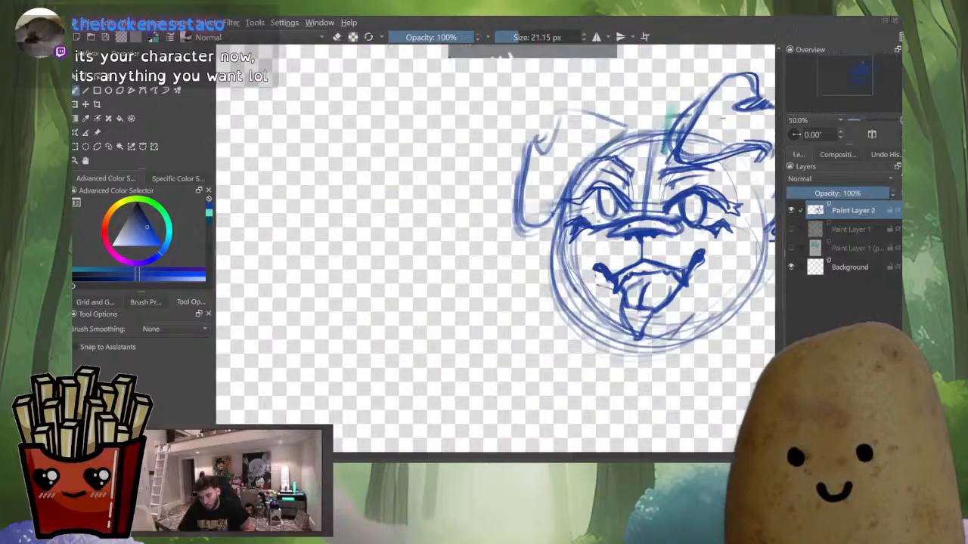
Reduce the brush to about 13 px and add a teal stroke and hatching on the tongue
key("e")
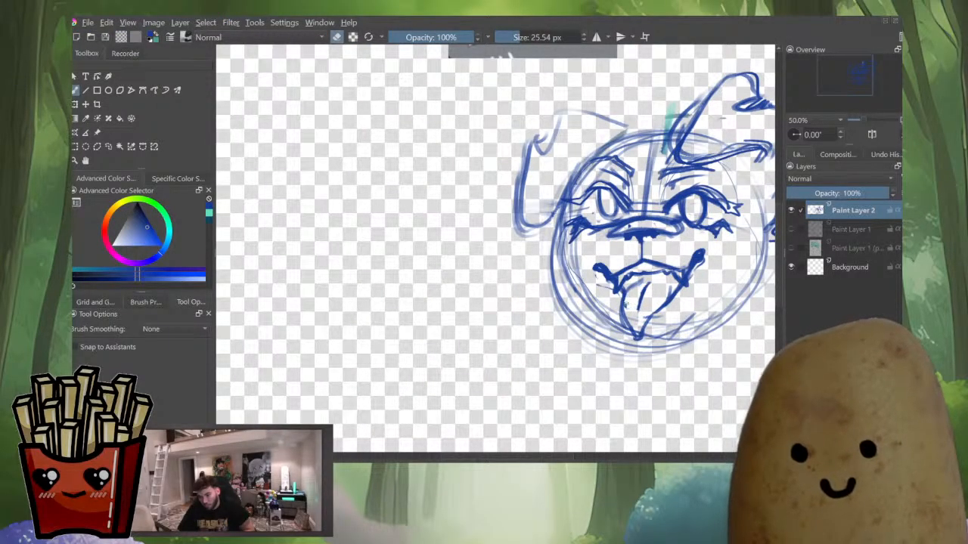
key("x")
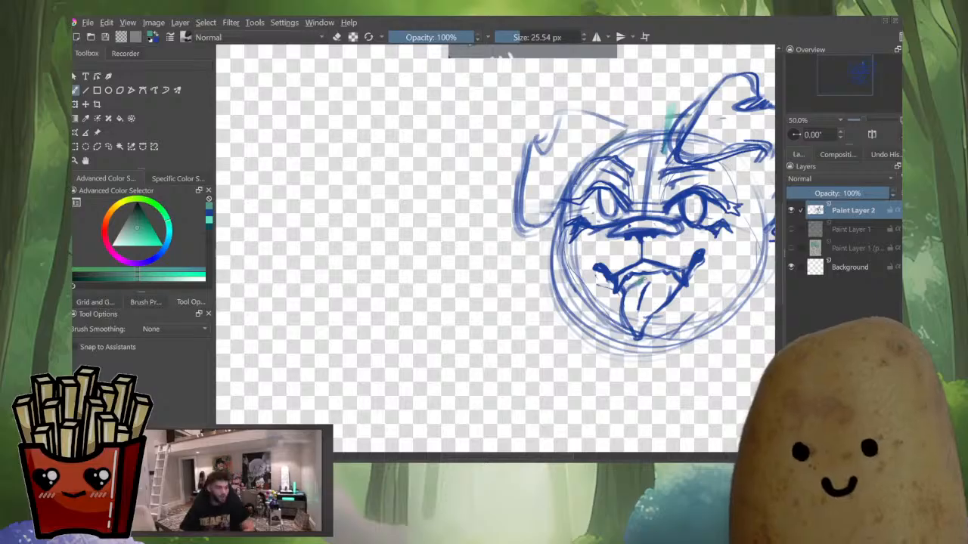
key("x")
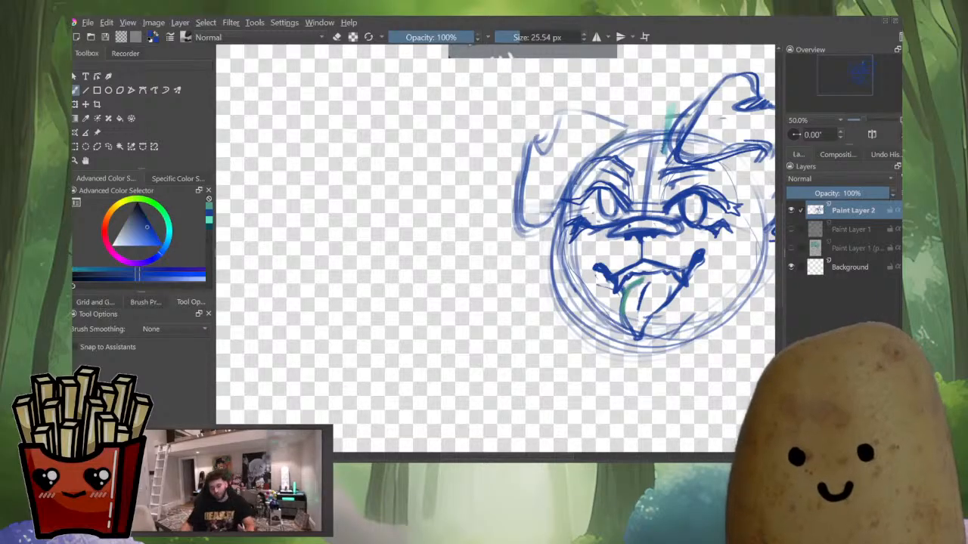
left_click(515, 37)
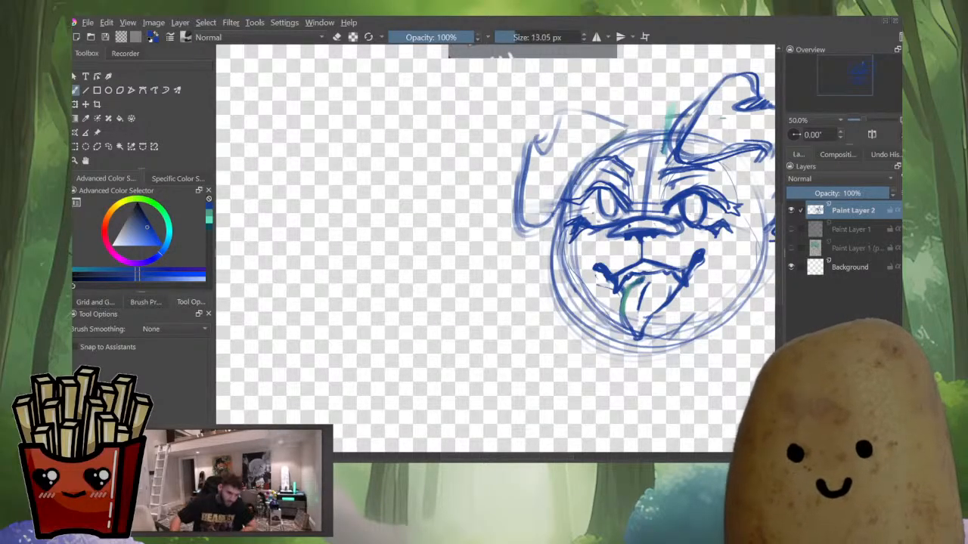
left_click_drag(640, 277, 628, 287)
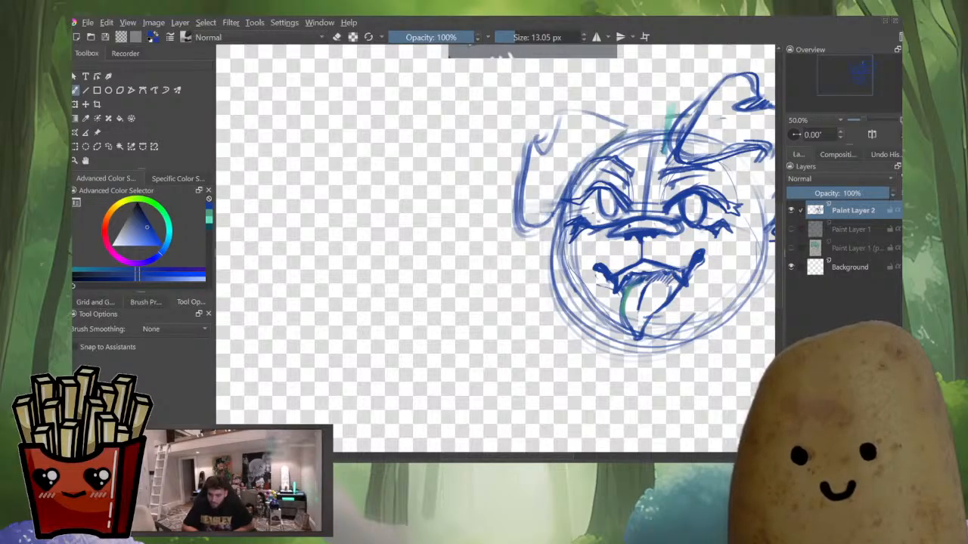
left_click_drag(666, 287, 640, 336)
Examine the face sketch mirrored and at different zoom levels
scroll(663, 272, "down", 5)
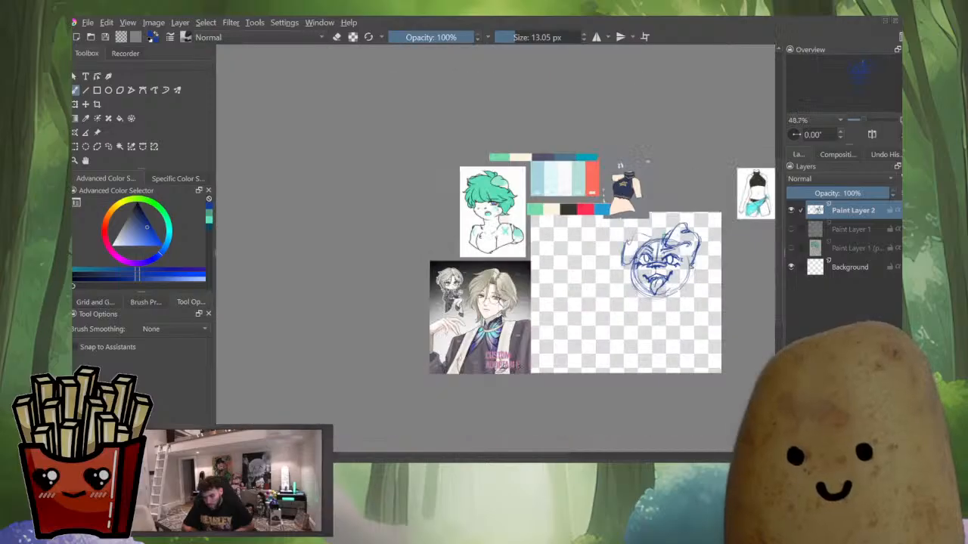
key("m")
key("m")
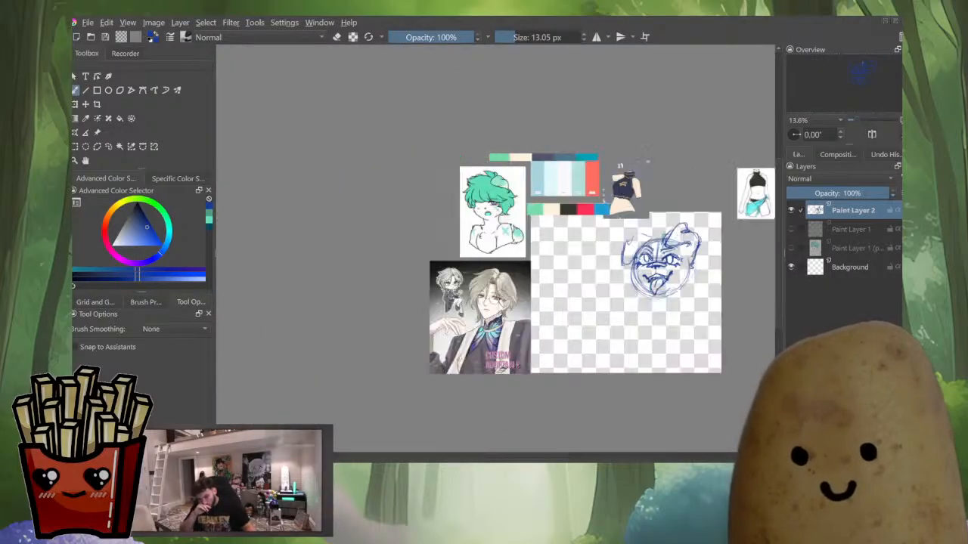
scroll(661, 261, "up", 4)
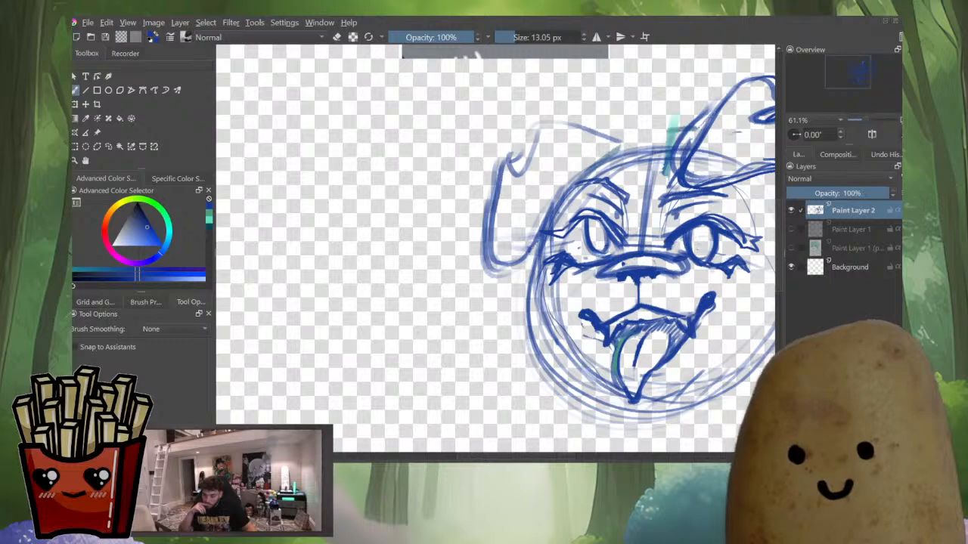
scroll(616, 242, "down", 5)
scroll(633, 240, "up", 5)
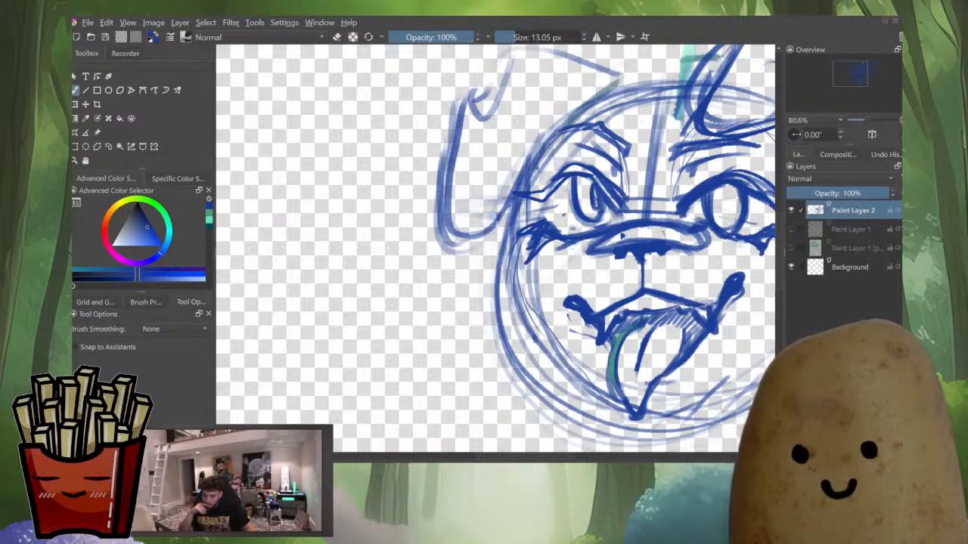
scroll(710, 228, "down", 8)
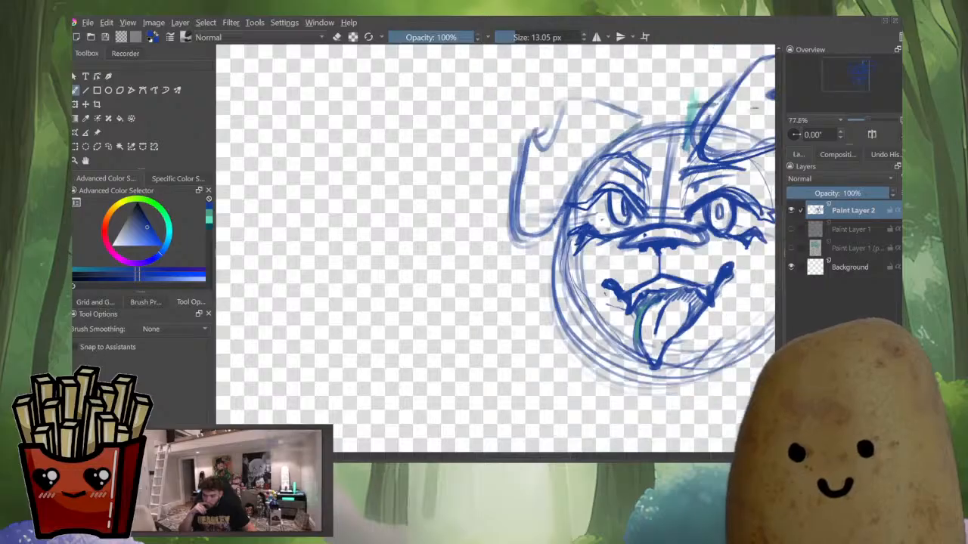
Erase stray lines along the lower jaw and the left cheek of the face sketch
scroll(718, 226, "up", 4)
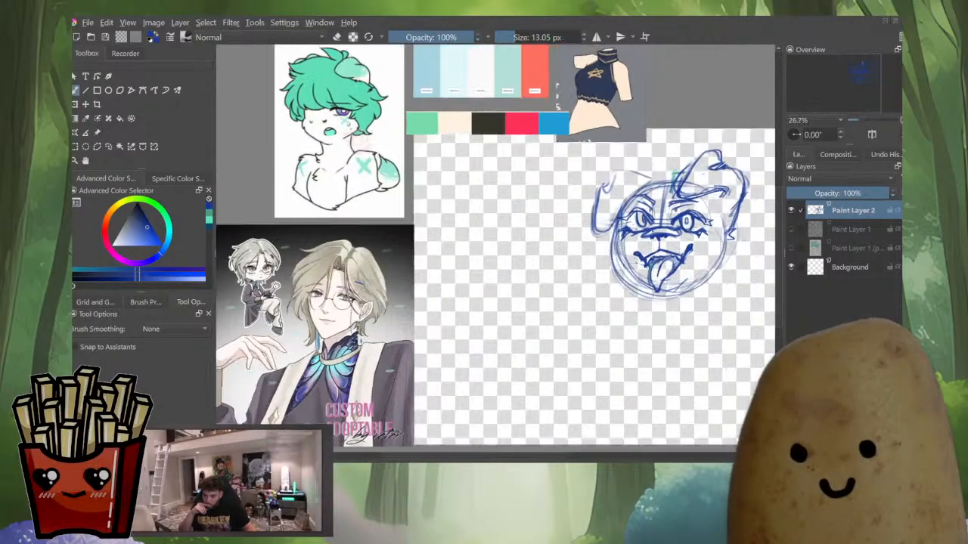
scroll(627, 185, "up", 1)
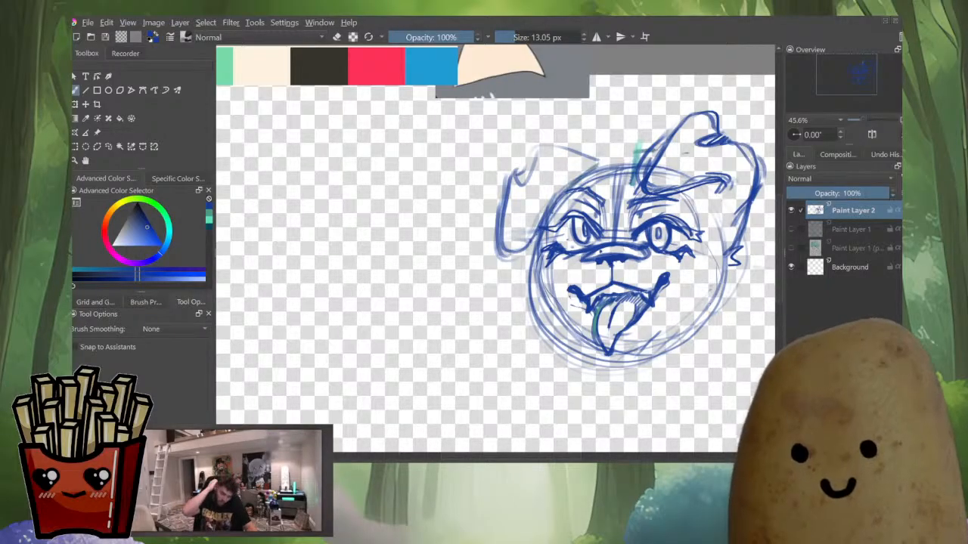
key("e")
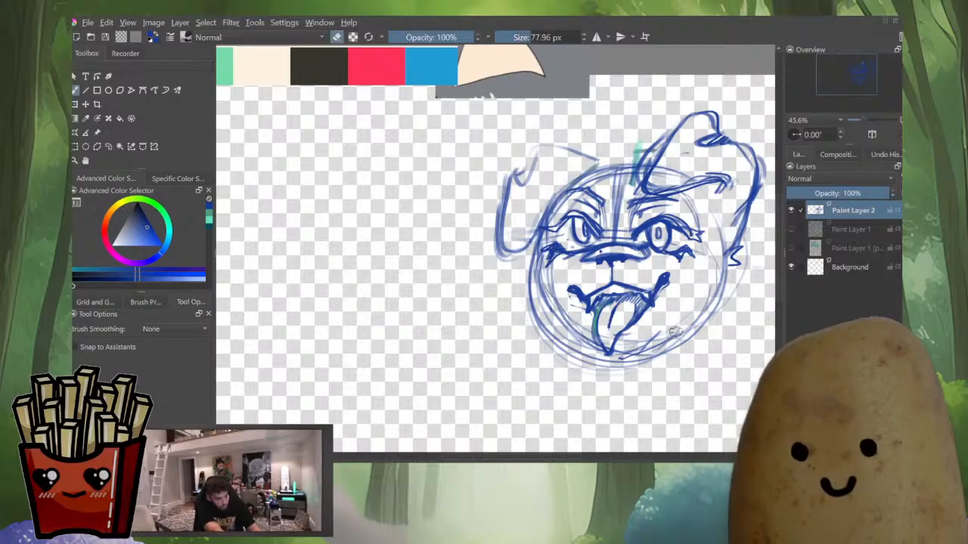
left_click_drag(626, 352, 672, 343)
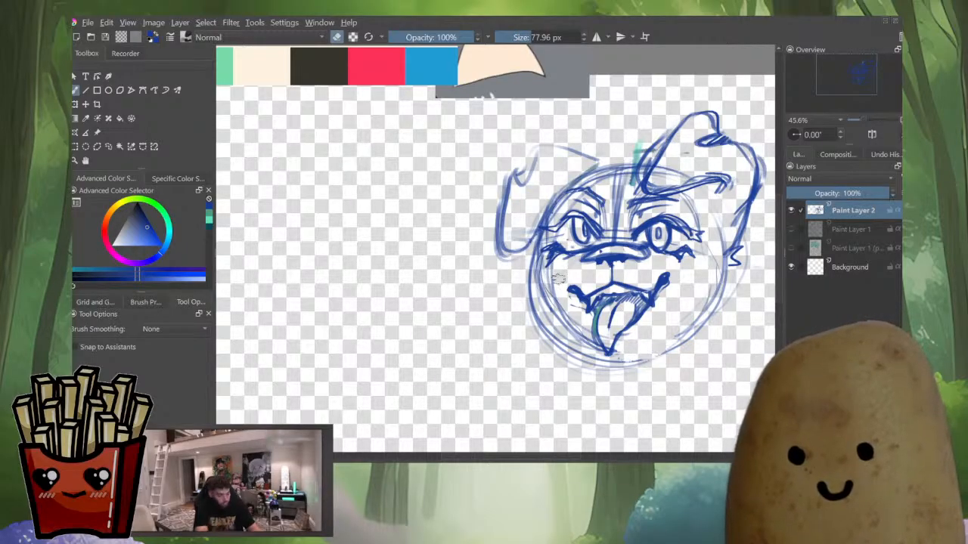
left_click_drag(554, 279, 566, 322)
Refine the face's jaw and cheek outline with brush strokes while toggling the mirrored view
key("m")
mouse_move(423, 257)
left_mouse_down()
mouse_move(621, 253)
mouse_move(605, 279)
left_mouse_up()
scroll(646, 206, "down", 5)
scroll(642, 208, "up", 6)
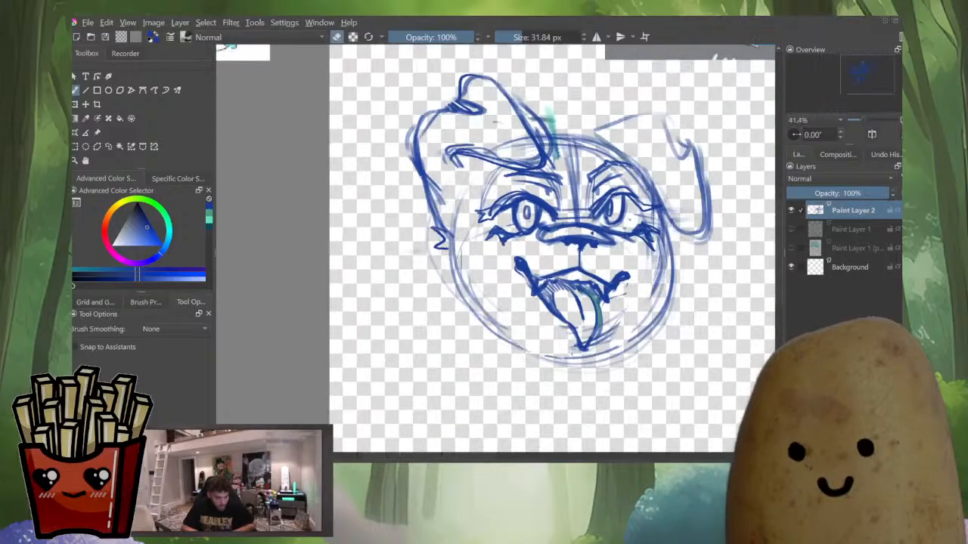
key("e")
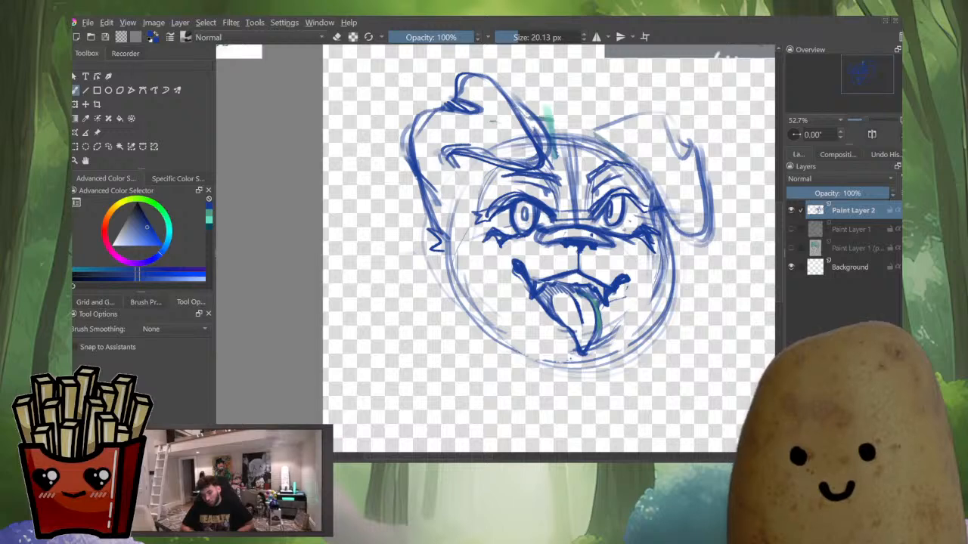
mouse_move(658, 233)
left_mouse_down()
mouse_move(662, 289)
mouse_move(590, 352)
left_mouse_up()
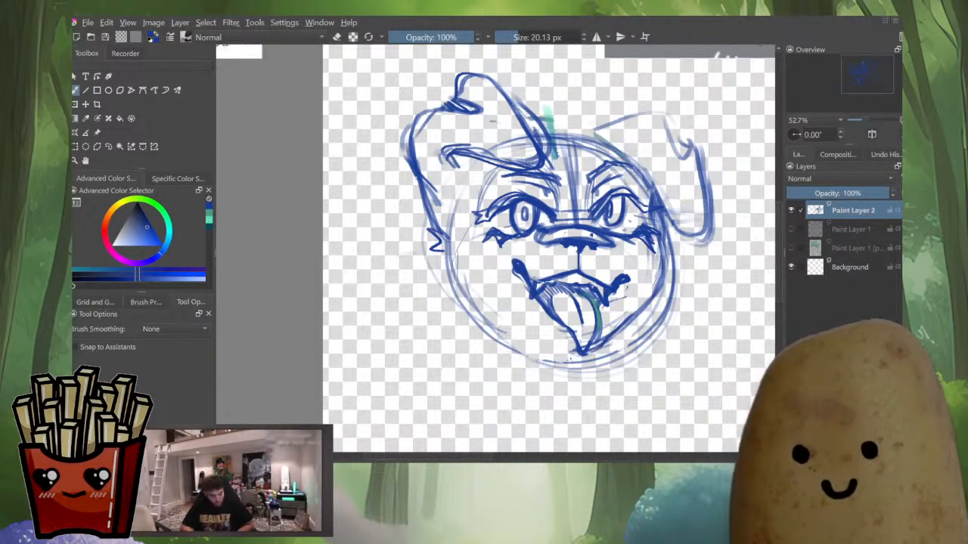
key("m")
mouse_move(379, 332)
left_mouse_down()
mouse_move(400, 353)
mouse_move(481, 330)
left_mouse_up()
left_click_drag(427, 351, 495, 320)
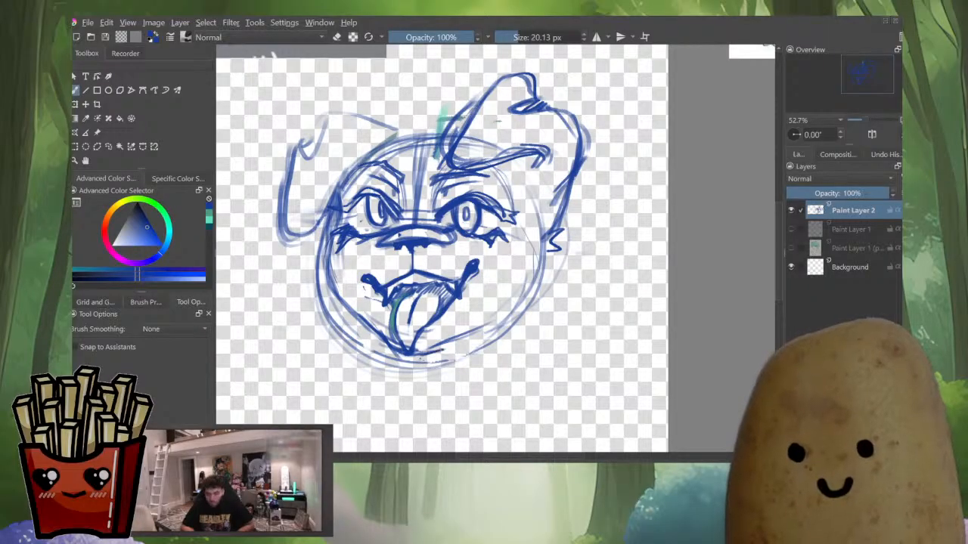
key("m")
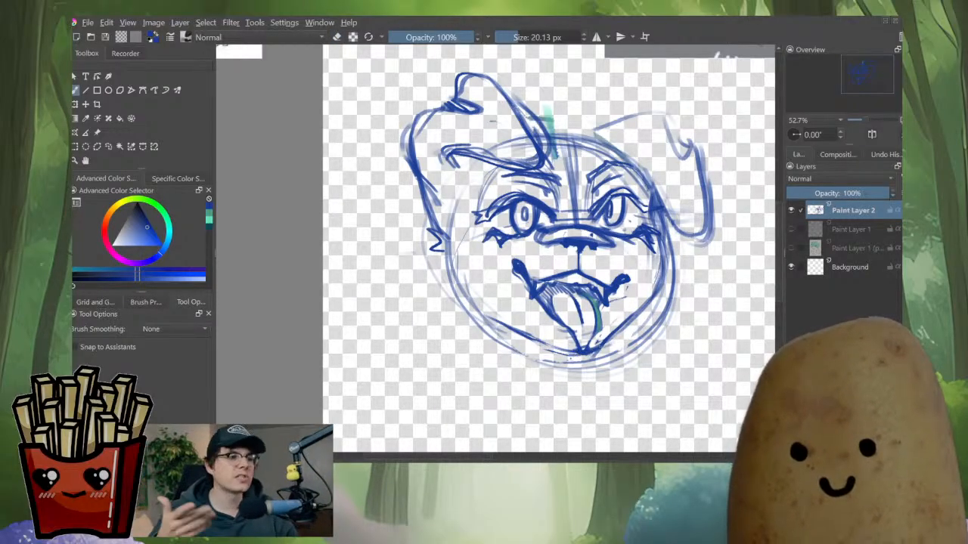
key("m")
Zoom out to compare the face sketch against the reference images and palettes
scroll(600, 272, "down", 4)
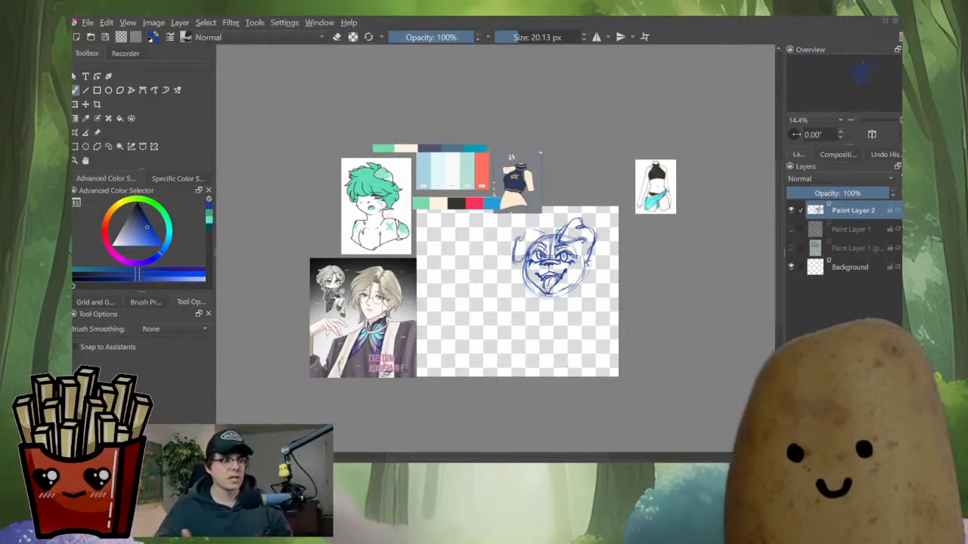
scroll(494, 260, "up", 3)
scroll(684, 261, "up", 4)
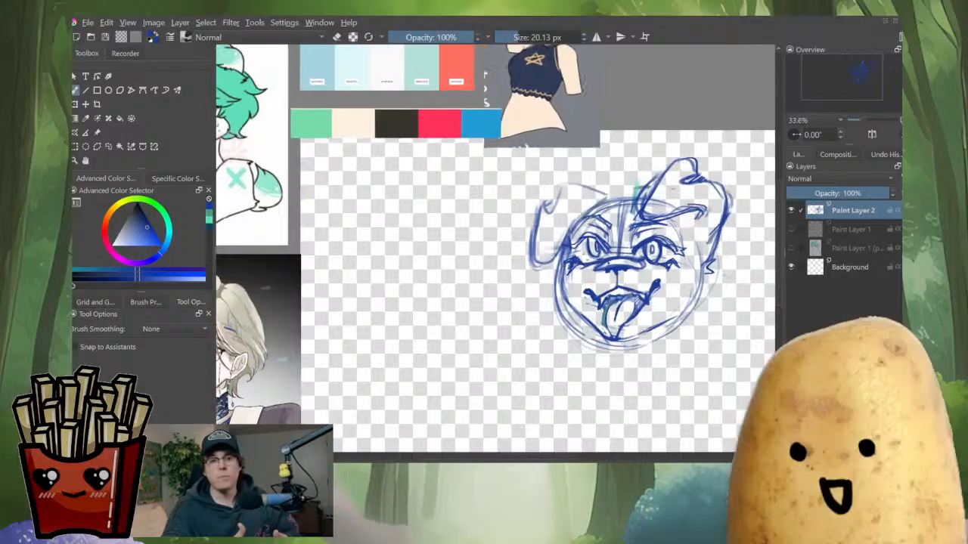
key("e")
scroll(635, 295, "down", 2)
scroll(672, 229, "up", 1)
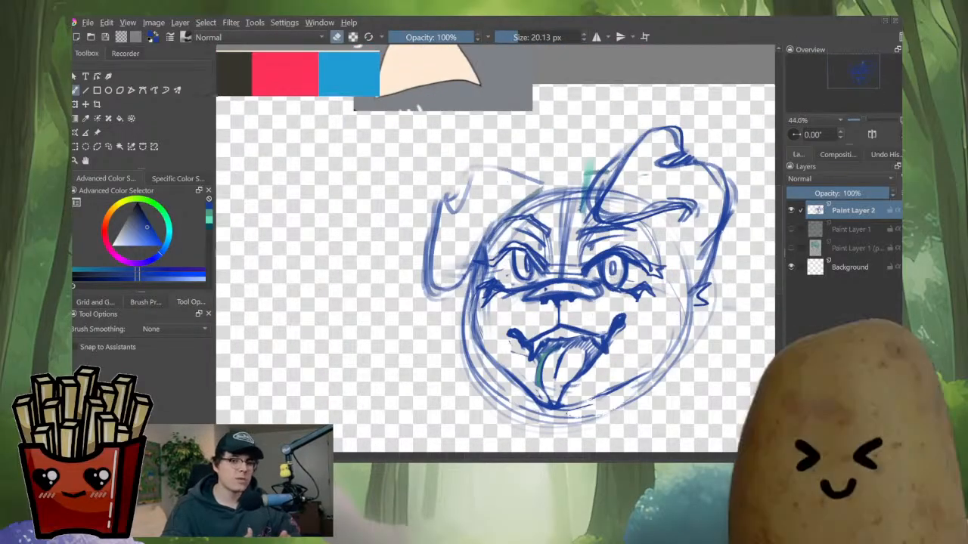
Select the right ear with a freehand selection and transform it to adjust its position and size
key("l")
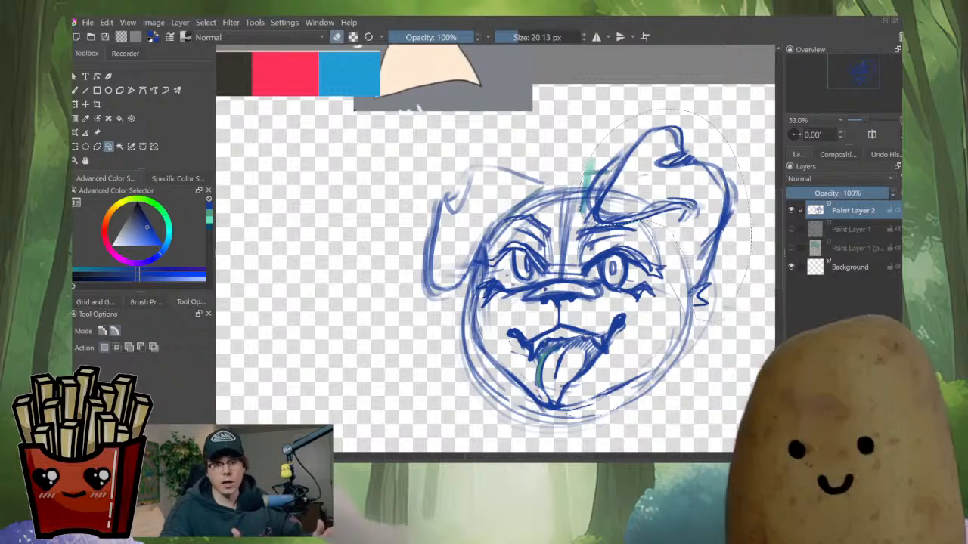
key("ctrl+t")
left_click_drag(752, 109, 733, 132)
left_click_drag(659, 226, 666, 217)
scroll(647, 289, "down", 5)
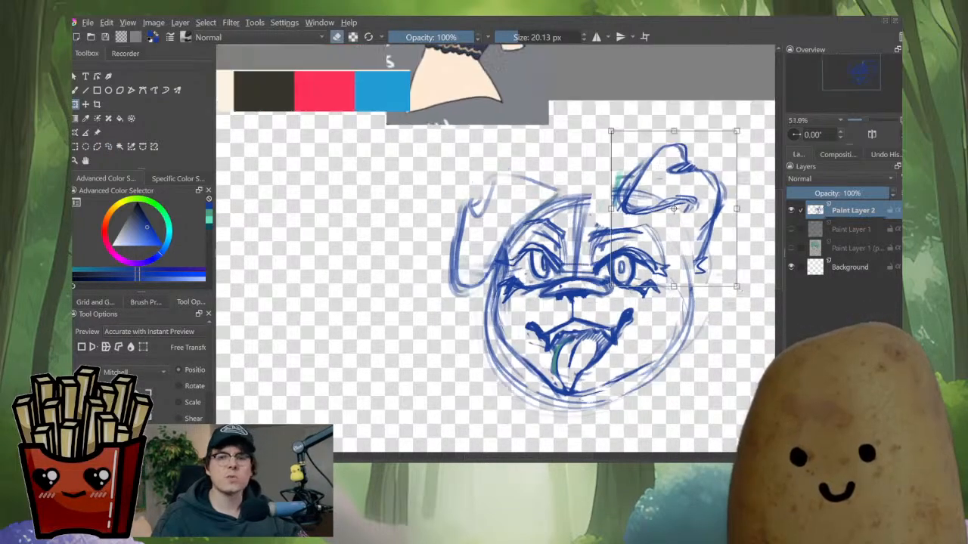
scroll(703, 337, "up", 1)
left_click_drag(661, 250, 660, 249)
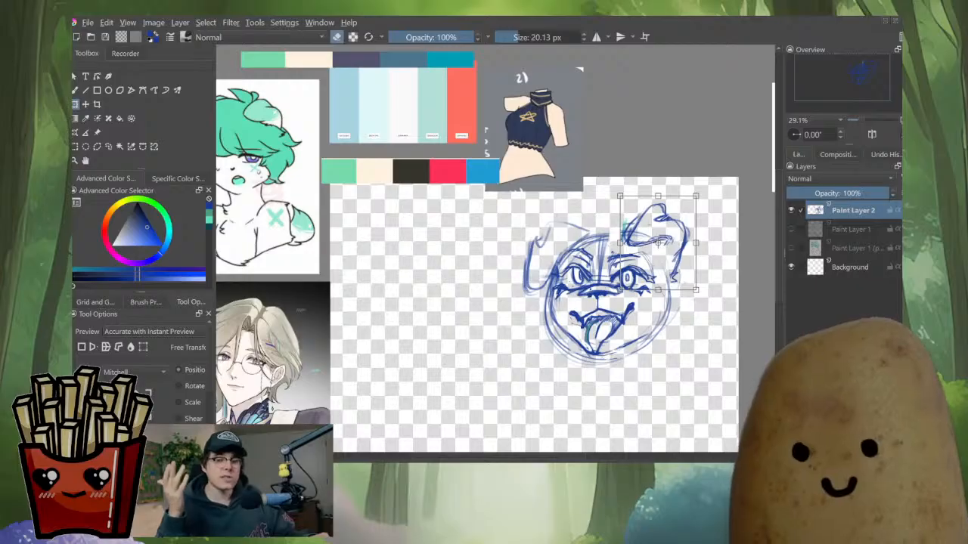
left_click_drag(706, 298, 704, 301)
left_click_drag(657, 244, 655, 243)
key("Return")
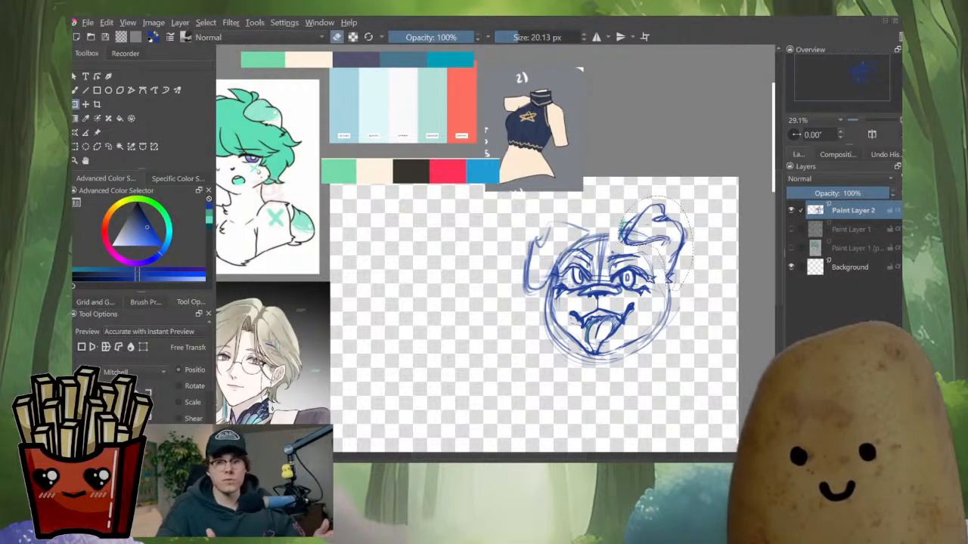
Select the left ear and rotate and reposition it with the Transform tool
key("l")
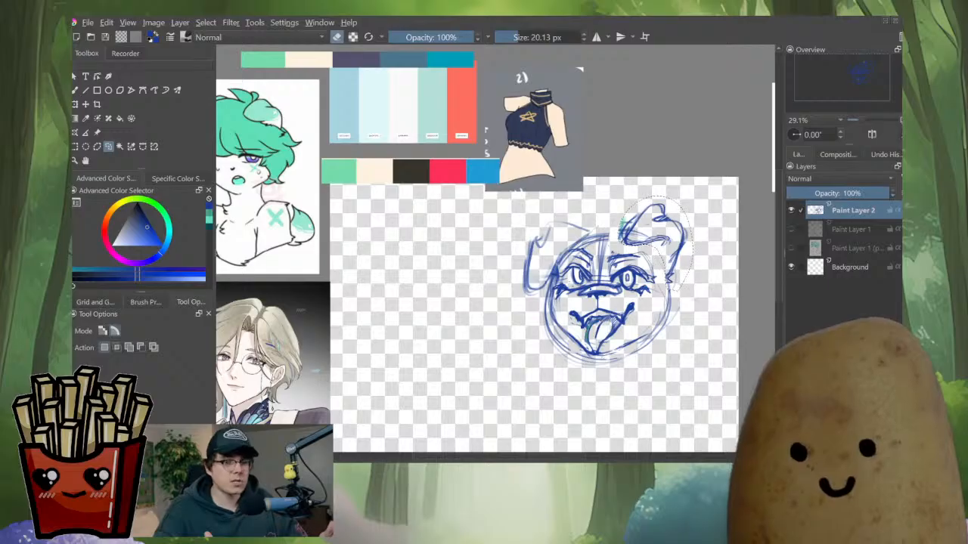
left_click_drag(595, 228, 546, 292)
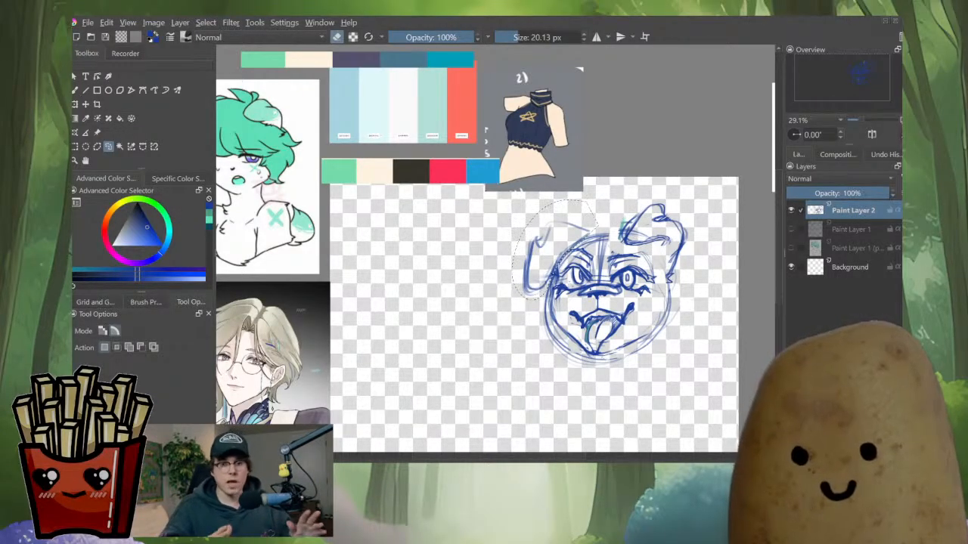
key("ctrl+shift+a")
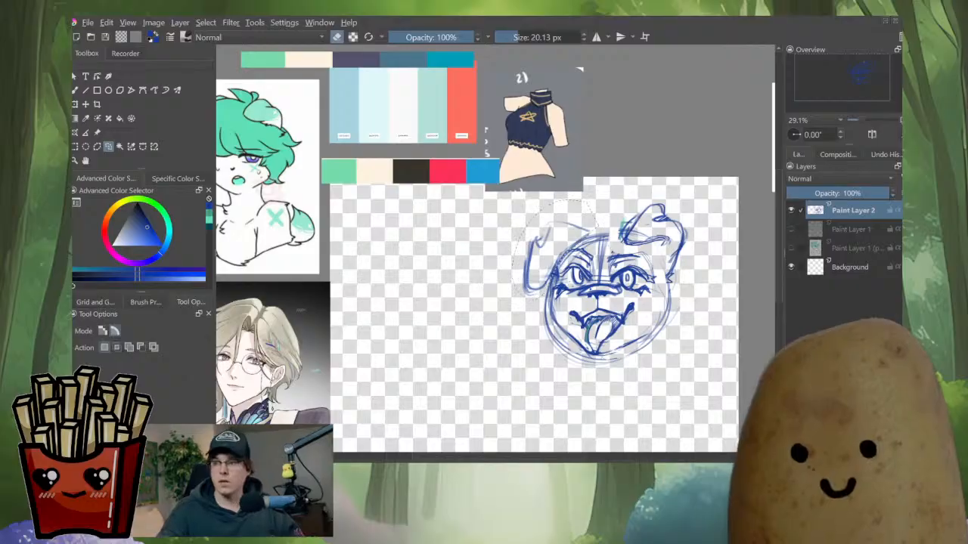
key("ctrl+t")
left_click_drag(511, 300, 515, 289)
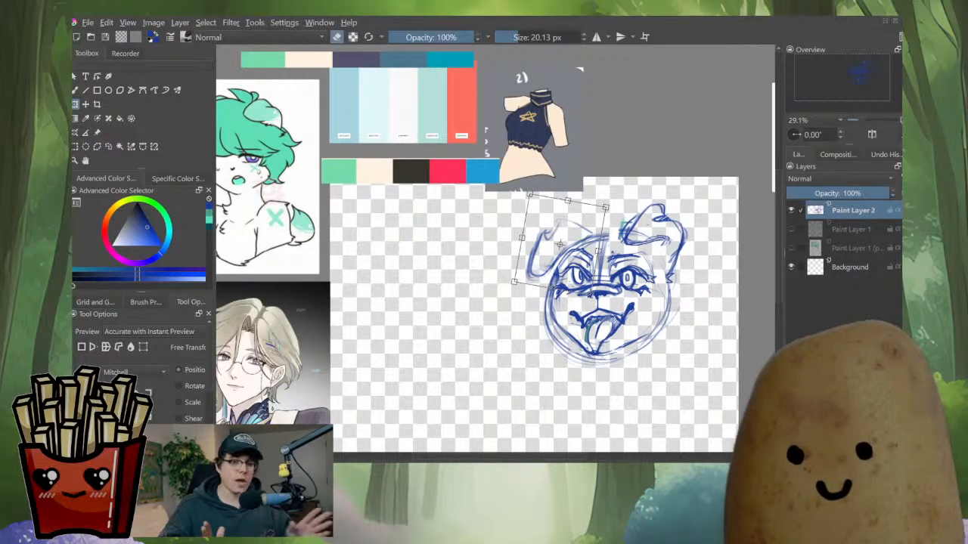
left_click_drag(560, 261, 557, 257)
left_click_drag(591, 301, 589, 302)
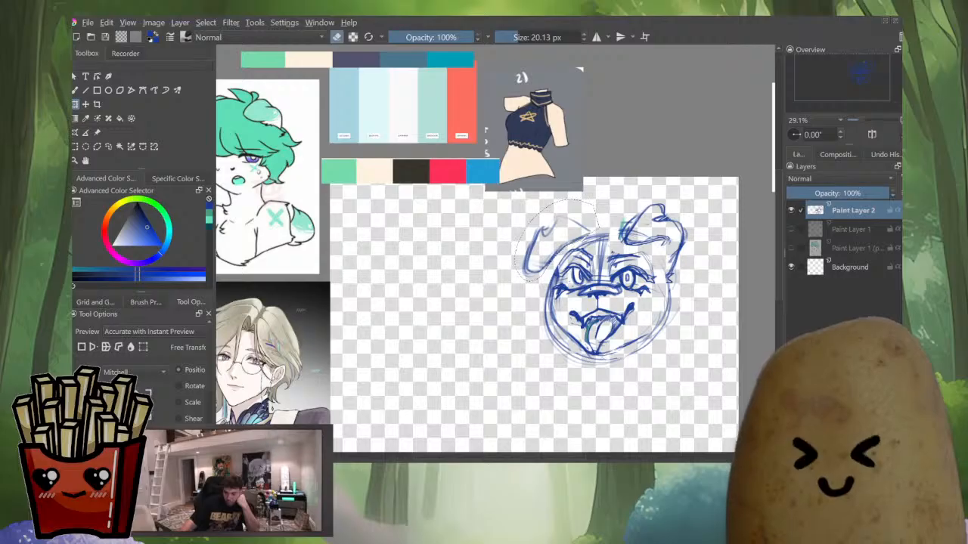
Select the left ear and upper head area and reshape it using the Liquify transform mode
key("l")
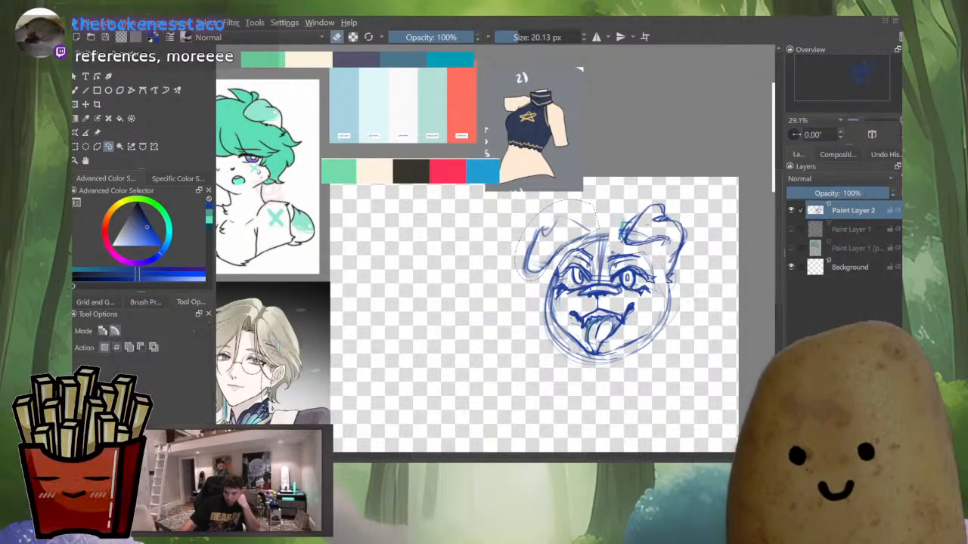
scroll(612, 253, "up", 2)
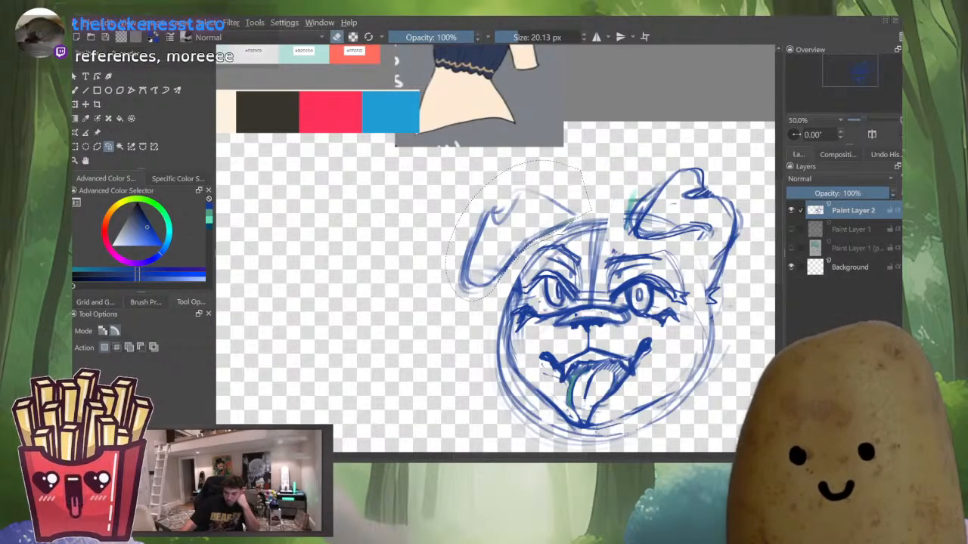
mouse_move(517, 331)
left_mouse_down()
mouse_move(684, 323)
mouse_move(694, 276)
mouse_move(591, 215)
left_mouse_up()
key("ctrl+t")
scroll(611, 271, "down", 1)
left_click_drag(611, 271, 588, 243)
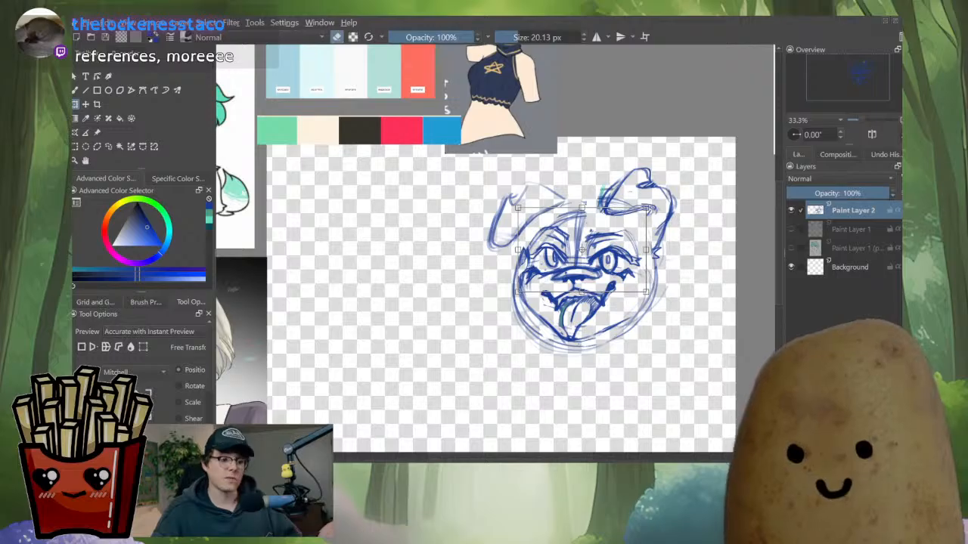
left_click(143, 347)
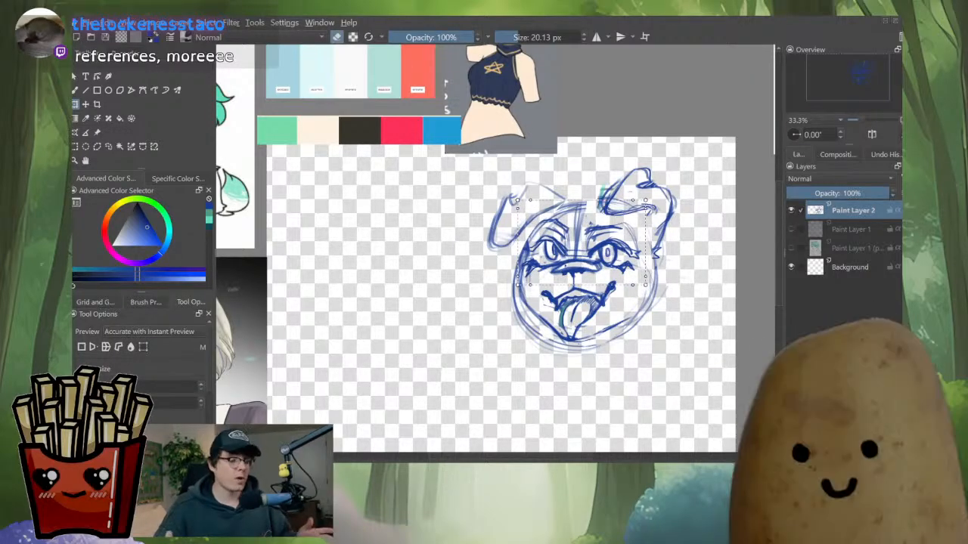
left_click(130, 347)
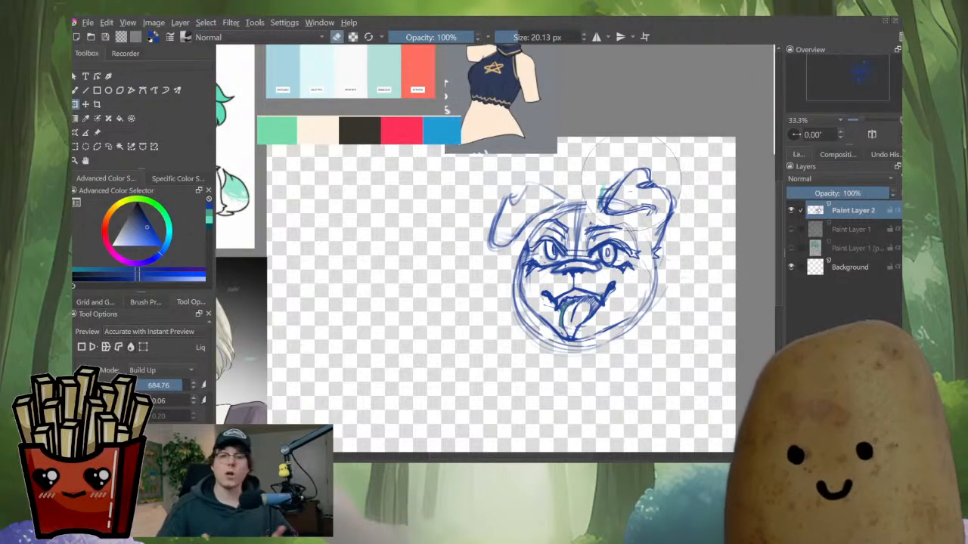
left_click_drag(632, 181, 650, 182, "shift")
mouse_move(562, 214)
left_mouse_down()
mouse_move(590, 220)
mouse_move(562, 224)
mouse_move(556, 238)
mouse_move(599, 248)
left_mouse_up()
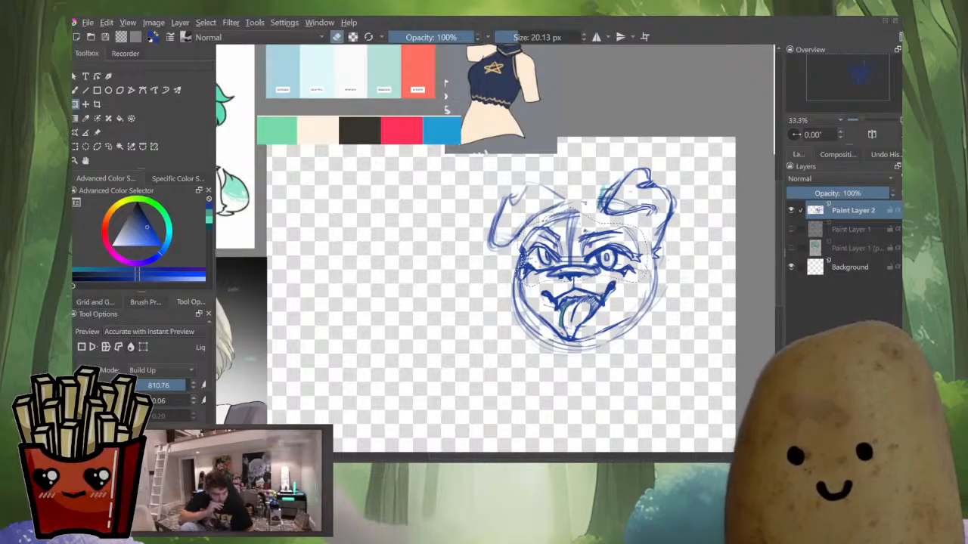
key("ctrl+t")
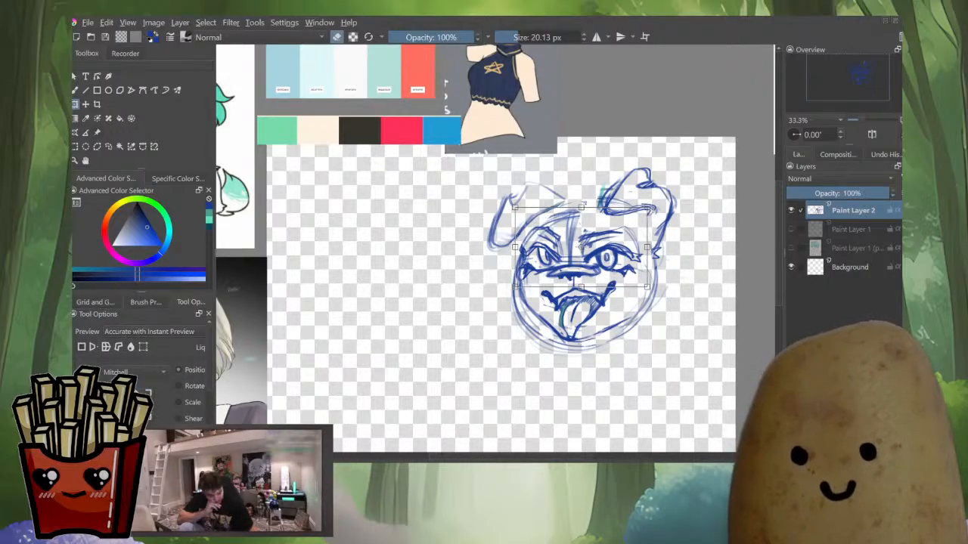
Paste a reference sheet of the dog characters with the Reference Images tool and scale it up beside the sketch
left_click(97, 133)
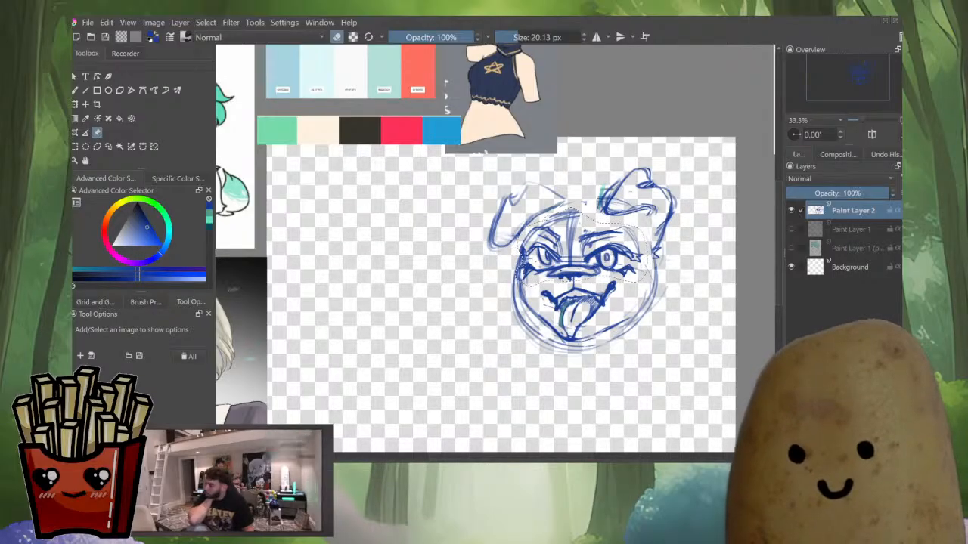
key("ctrl+shift+r")
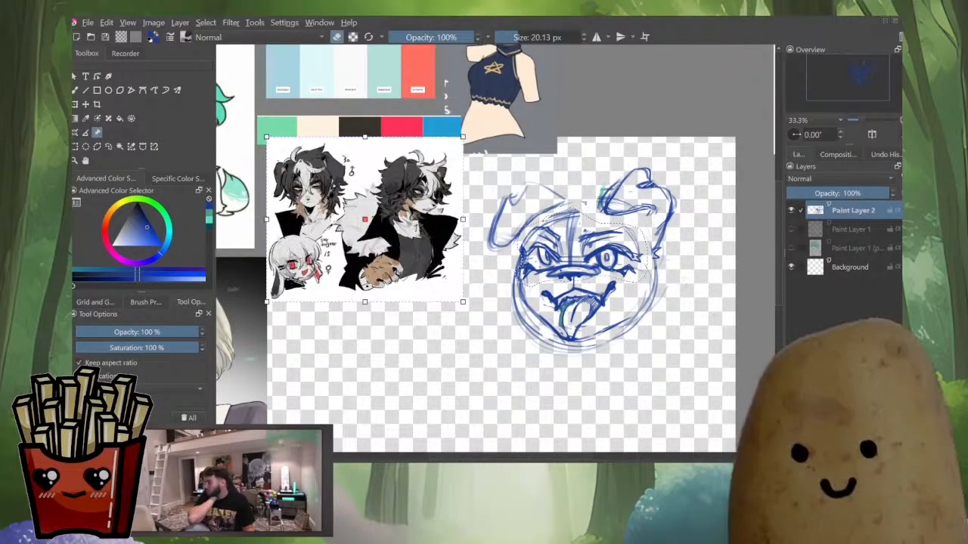
left_click_drag(463, 301, 494, 328)
left_click_drag(379, 233, 363, 211)
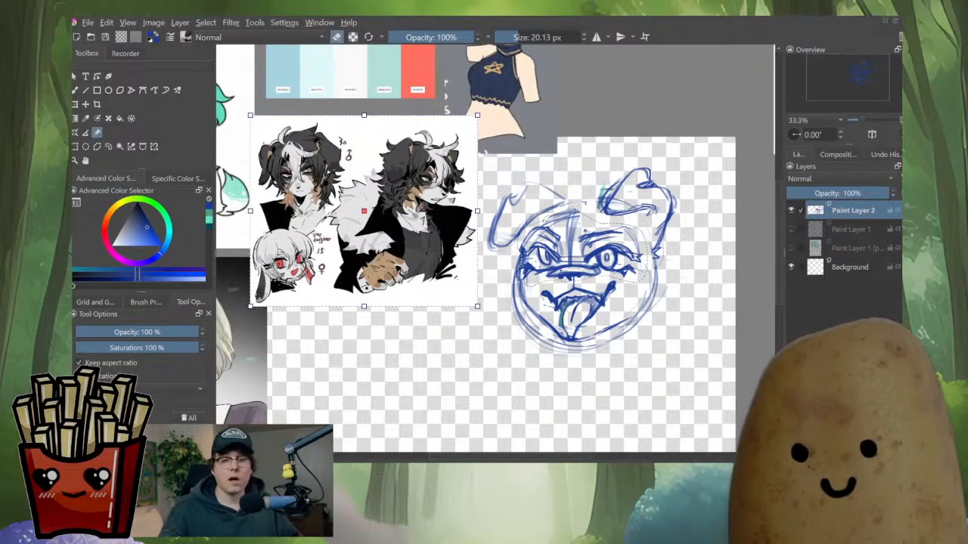
left_click(583, 204)
left_click_drag(423, 219, 423, 200)
left_click(530, 204)
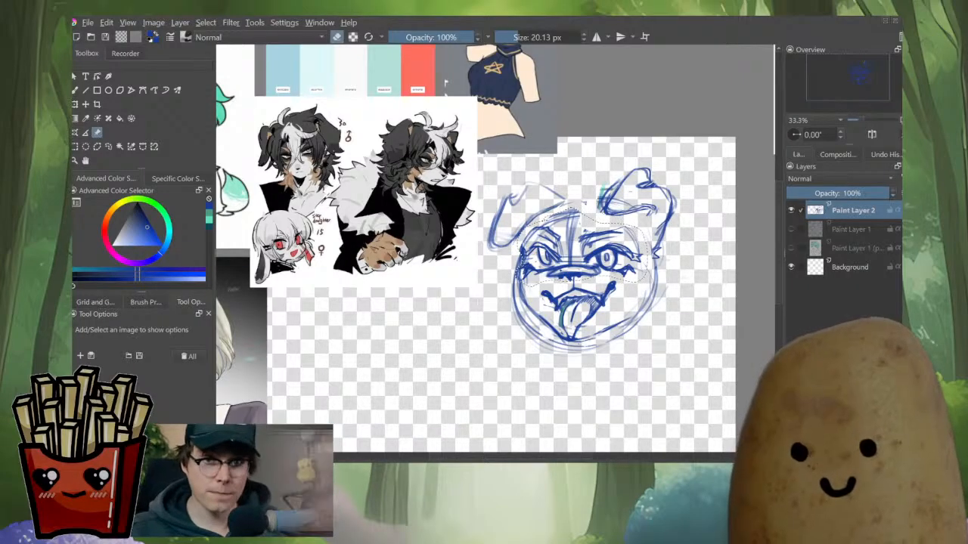
Paste a reference image of a red-backed dog character and scale it below the dog reference sheet
key("ctrl+v")
left_click_drag(311, 212, 329, 358)
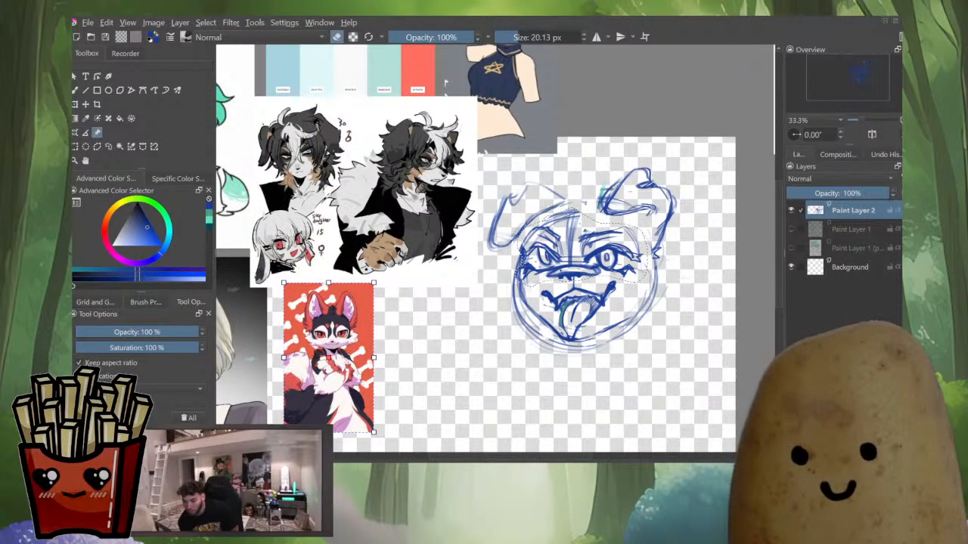
left_click_drag(374, 283, 405, 233)
left_click_drag(344, 333, 327, 375)
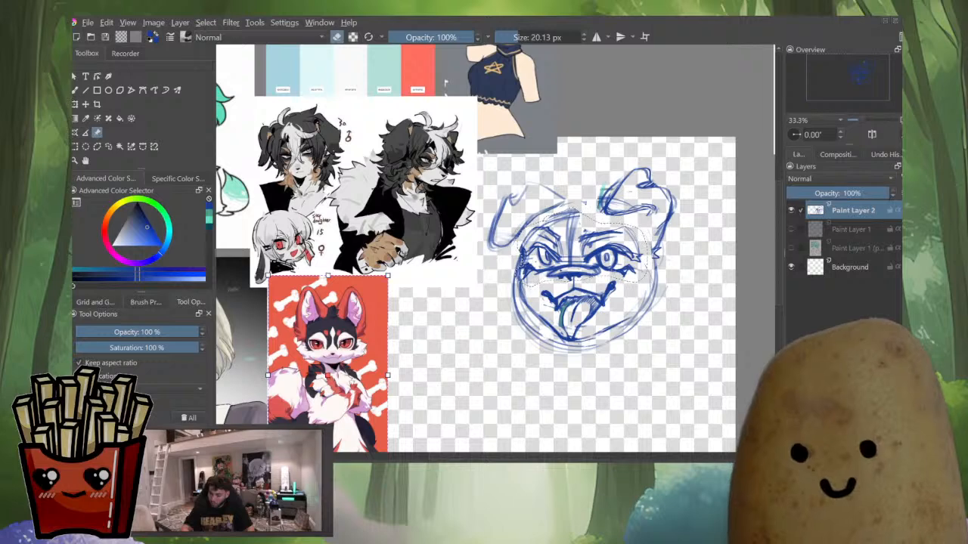
Paste a reference of a green-haired dog character and scale it into place beside the sketch's upper right
key("ctrl+v")
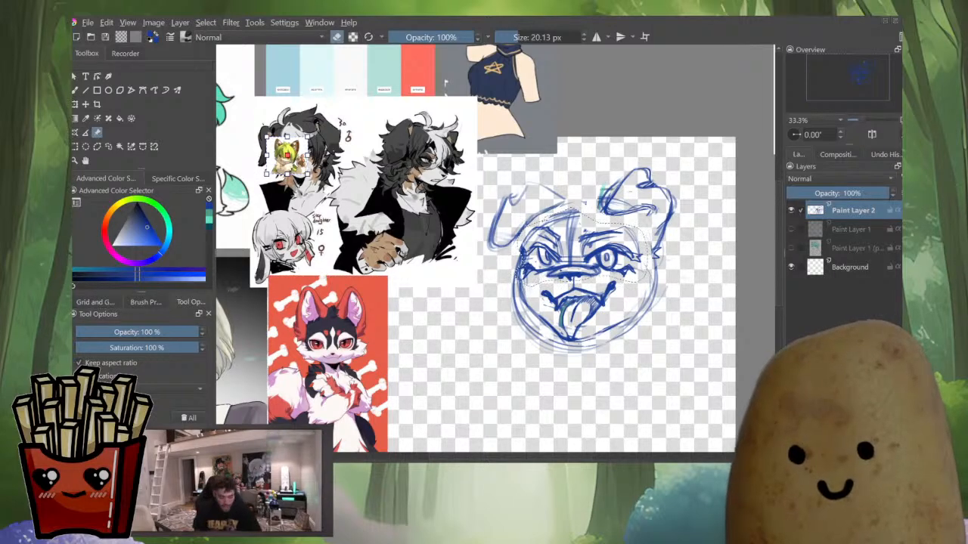
left_click_drag(372, 233, 406, 264)
left_click_drag(337, 200, 695, 113)
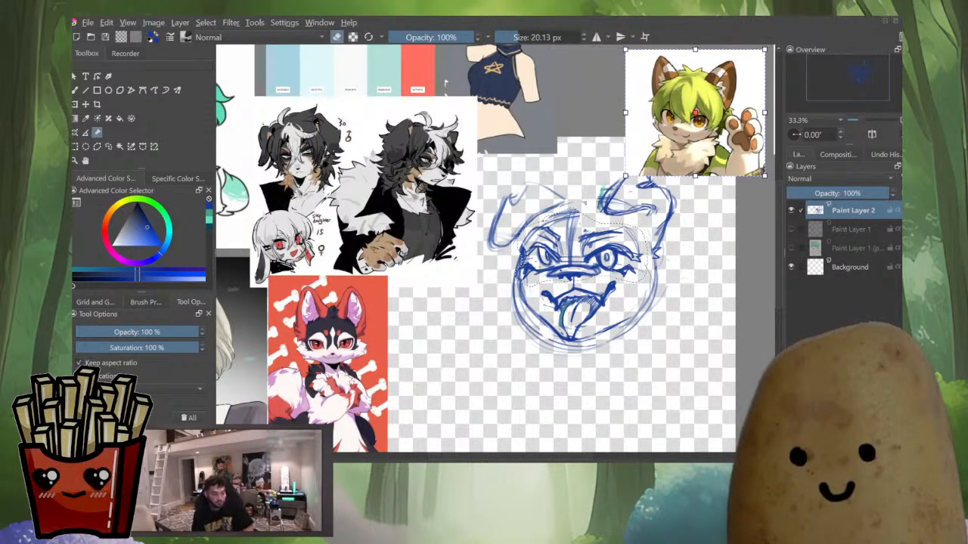
left_click_drag(575, 227, 482, 253)
left_click_drag(603, 139, 656, 176)
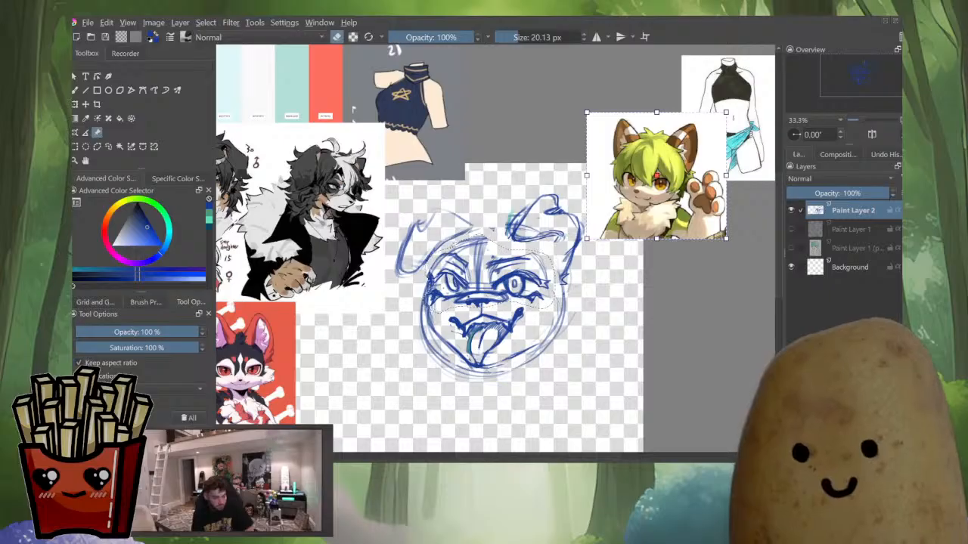
left_click_drag(725, 112, 749, 91)
left_click_drag(668, 165, 671, 186)
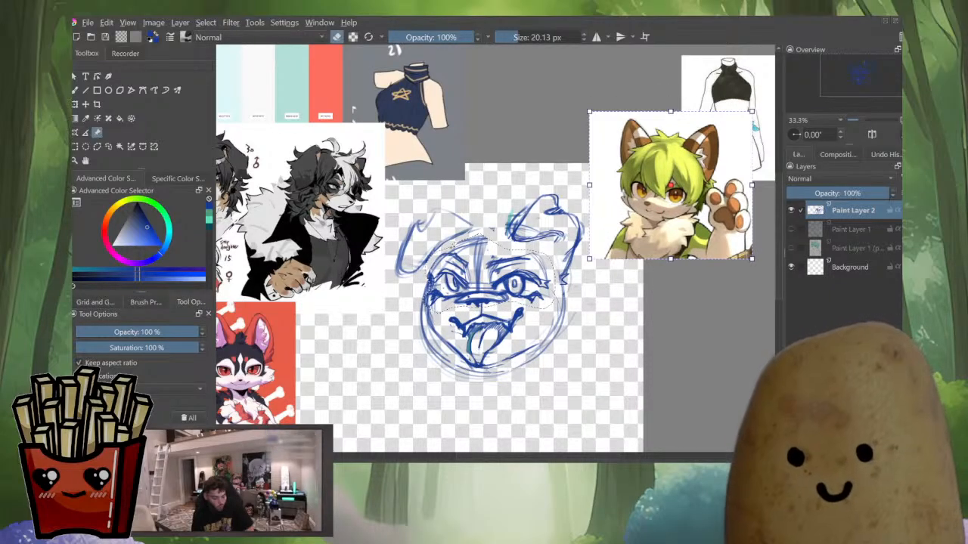
key("Escape")
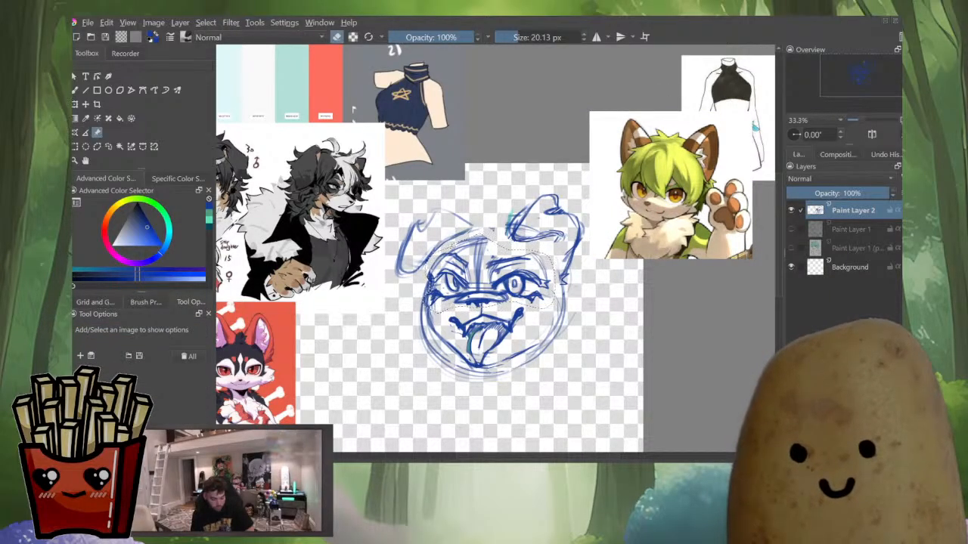
Select the nose area with a freehand selection and apply a transform to it
left_click_drag(492, 229, 552, 234)
key("ctrl+shift+a")
key("l")
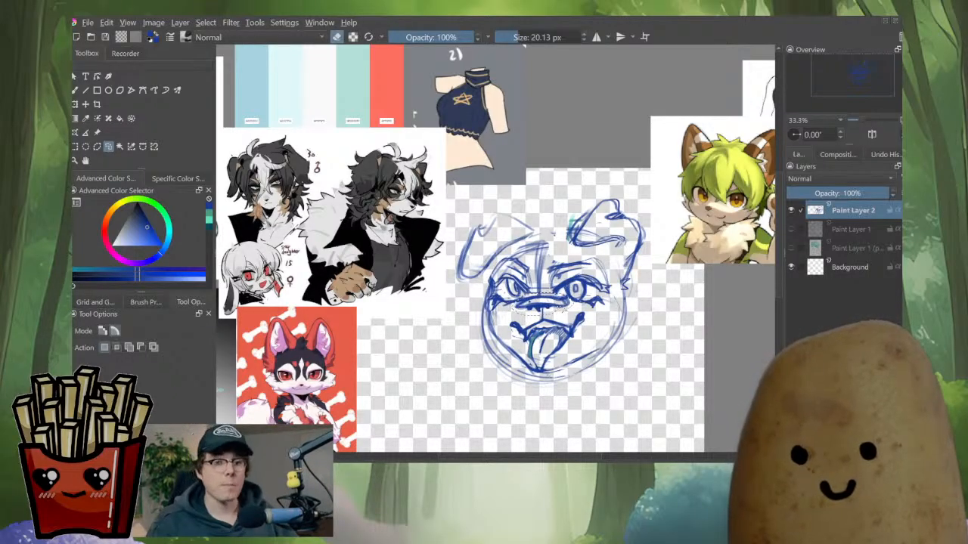
key("ctrl+t")
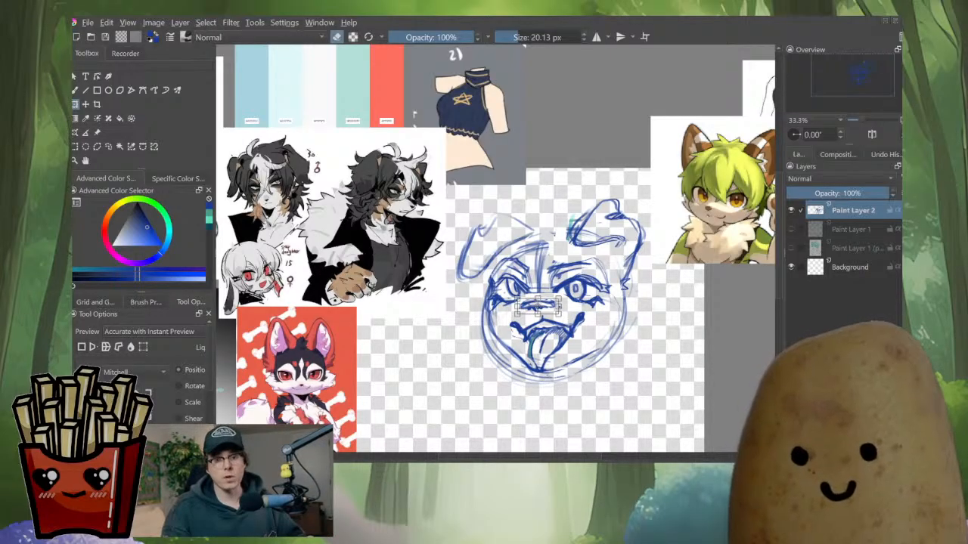
key("Return")
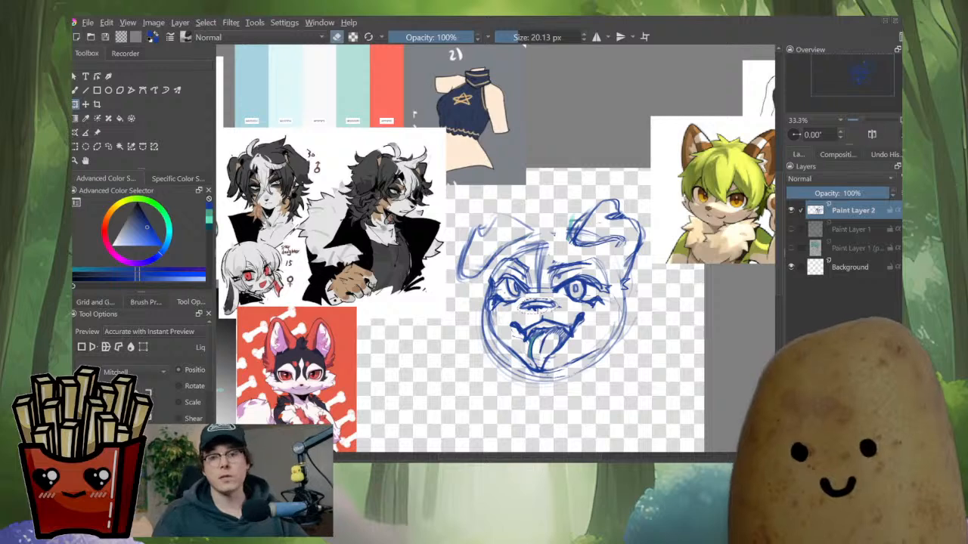
Switch to a 15.67 px brush and erase and redraw lines along the muzzle's lower left side
key("ctrl+shift+a")
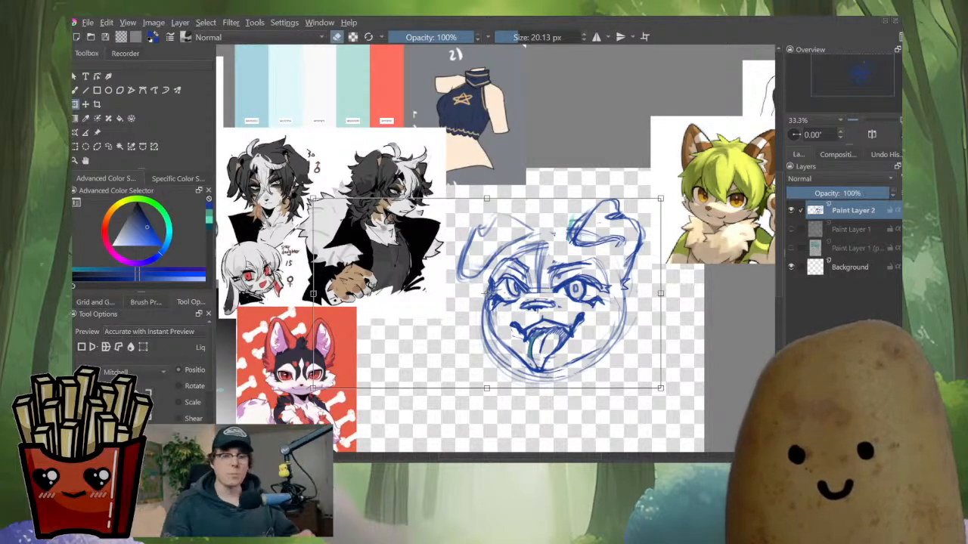
key("b")
scroll(589, 242, "up", 1)
key("[")
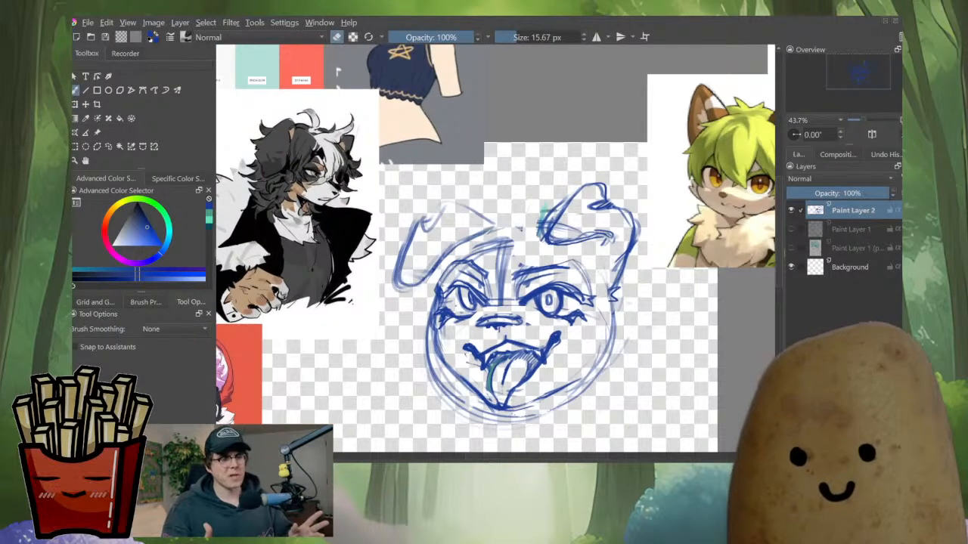
scroll(530, 249, "down", 1)
scroll(530, 249, "down", 1)
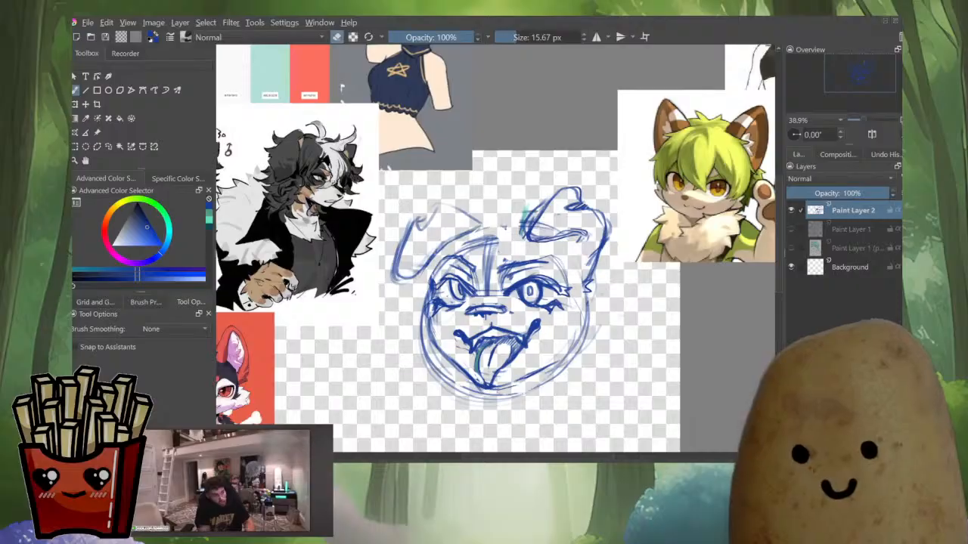
key("e")
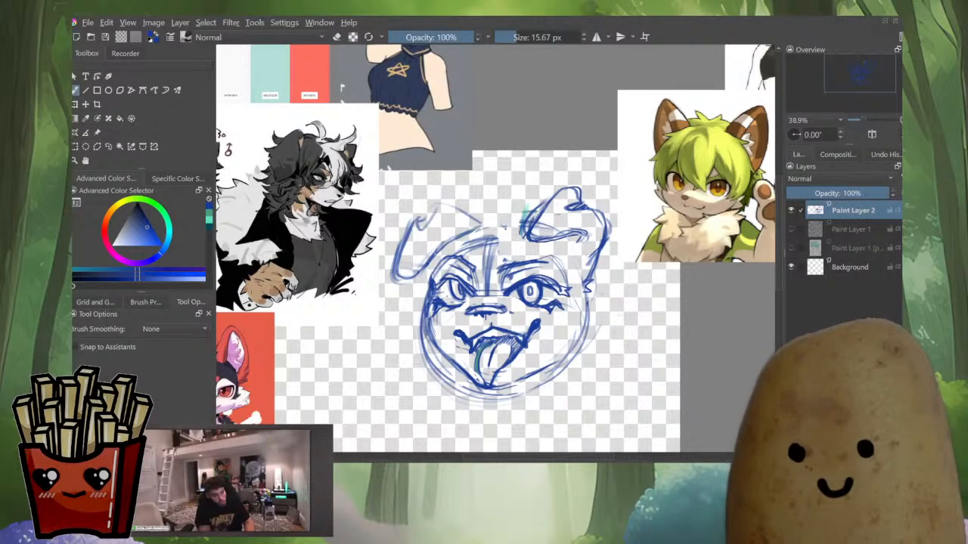
left_click_drag(429, 333, 471, 369)
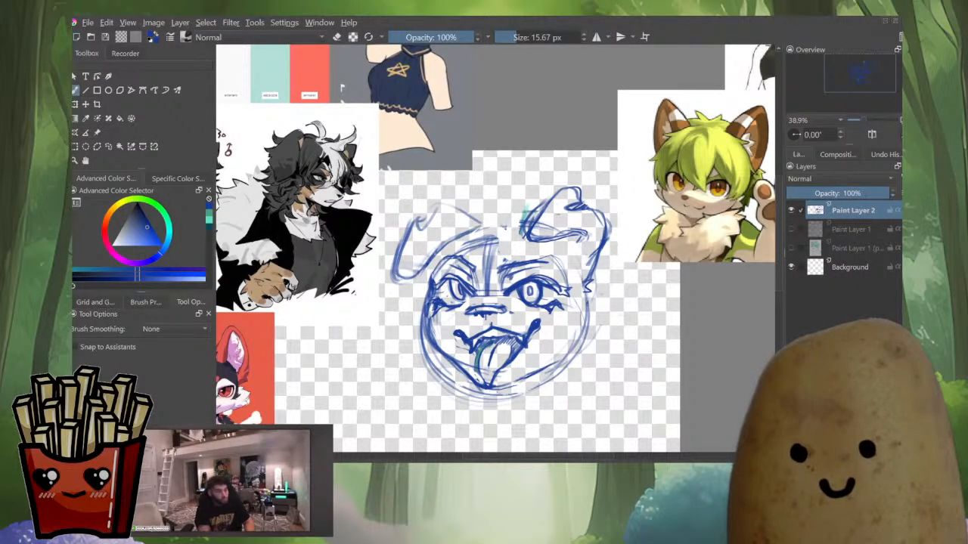
key("ctrl+z")
mouse_move(426, 323)
left_mouse_down()
mouse_move(439, 353)
mouse_move(492, 379)
left_mouse_up()
left_click_drag(440, 355, 488, 380)
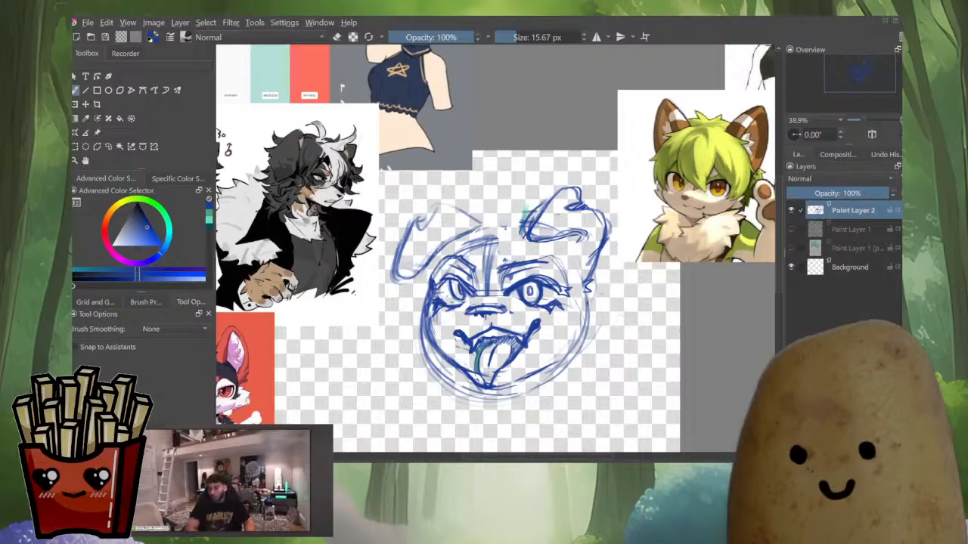
left_click_drag(443, 352, 494, 377)
key("ctrl+z")
Select the mouth area, reshape it with the Liquify transform mode, and check it with the canvas mirrored
key("l")
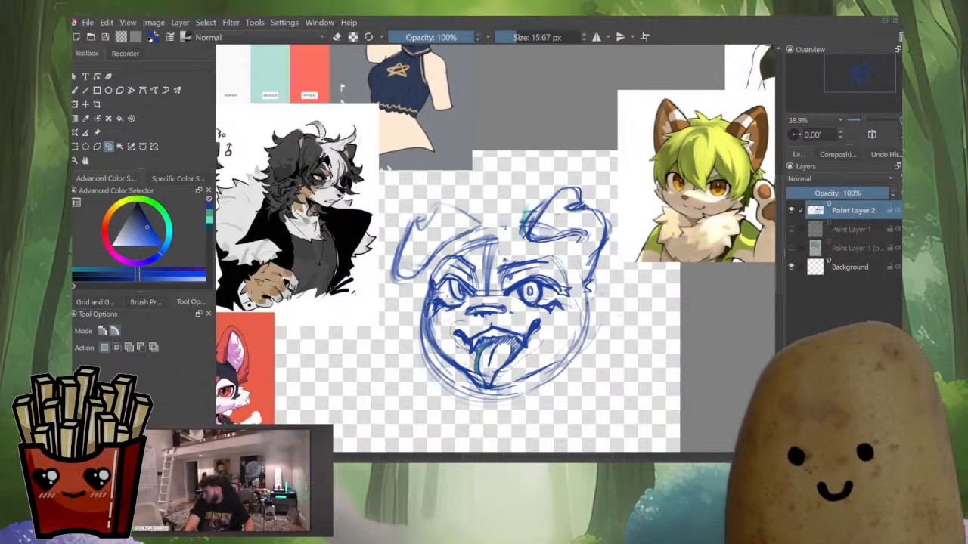
key("ctrl+t")
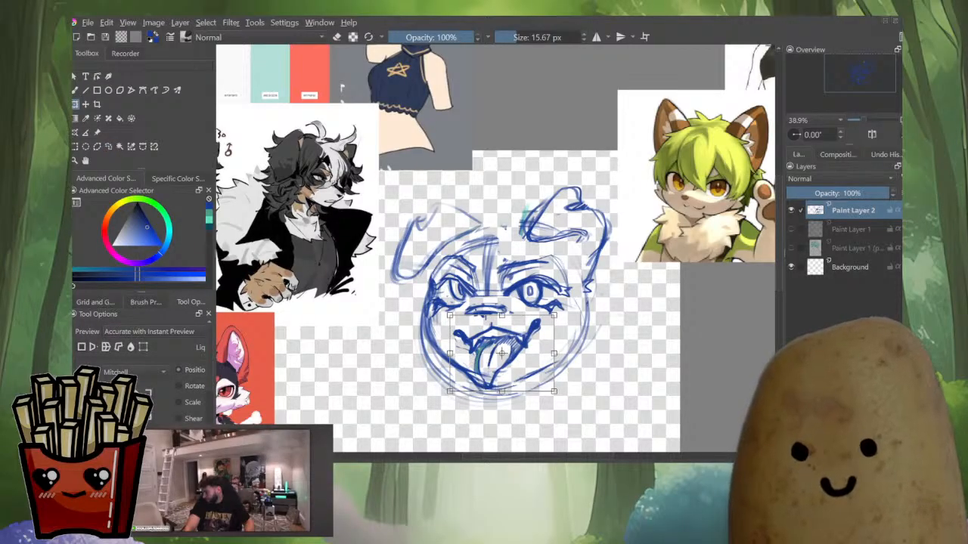
left_click(201, 347)
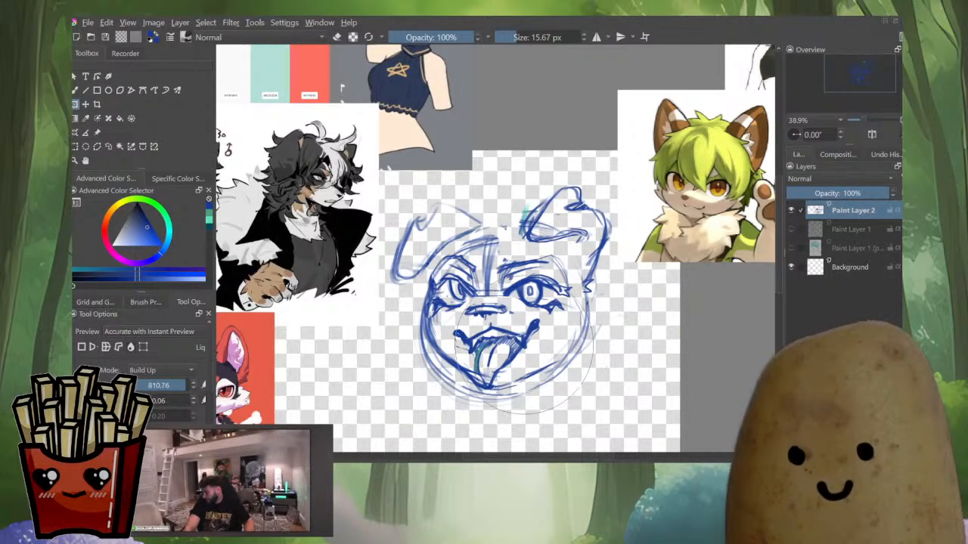
left_click_drag(524, 345, 500, 346)
left_click_drag(553, 320, 533, 314)
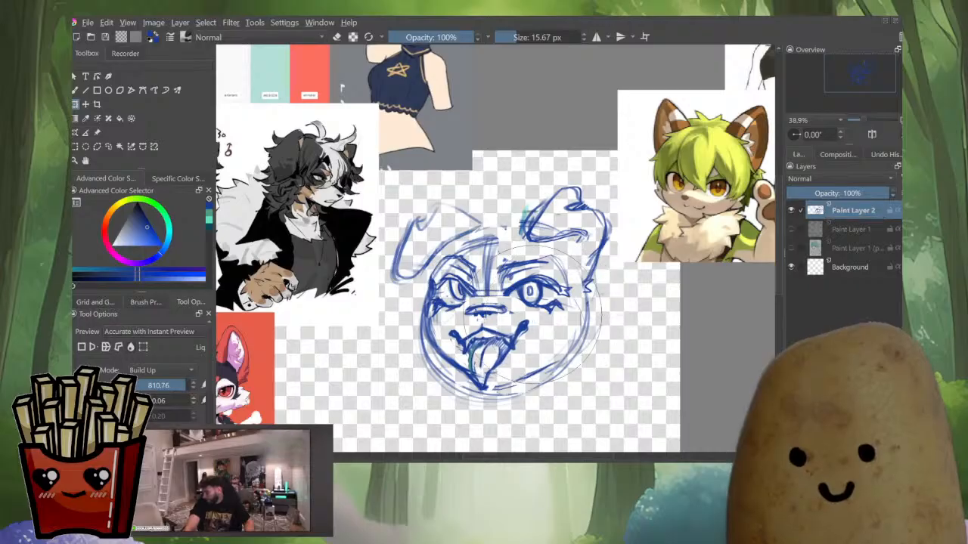
mouse_move(499, 354)
left_mouse_down()
mouse_move(492, 382)
mouse_move(481, 317)
mouse_move(525, 331)
mouse_move(499, 319)
mouse_move(502, 329)
mouse_move(517, 318)
left_mouse_up()
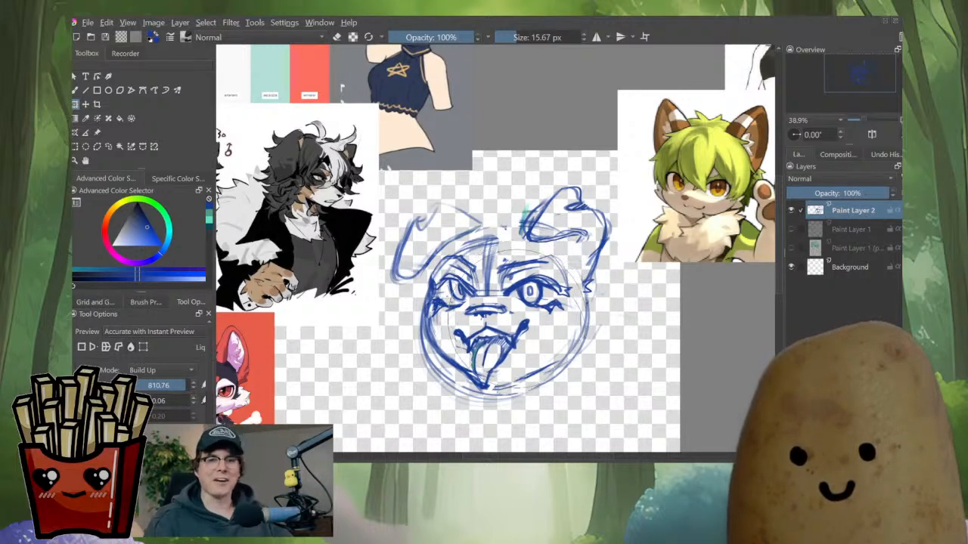
key("m")
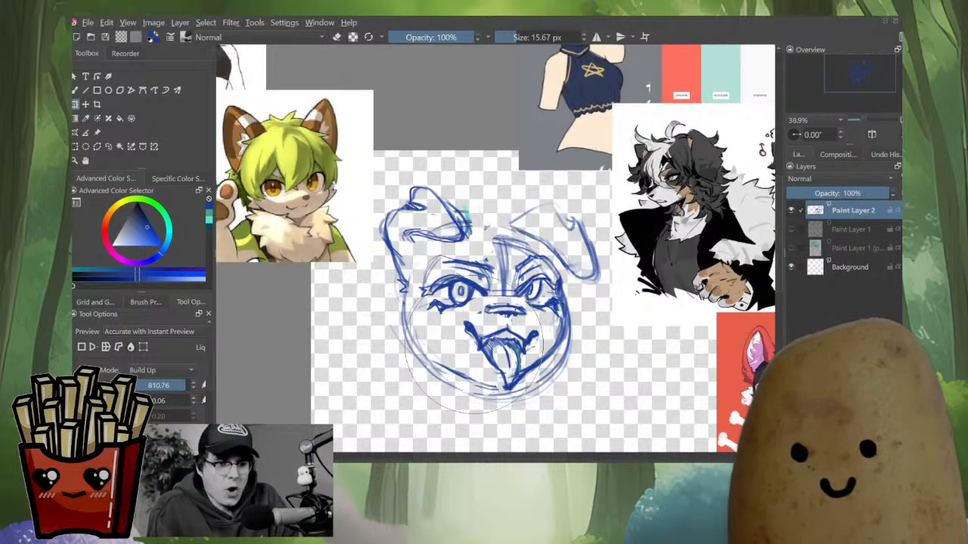
key("m")
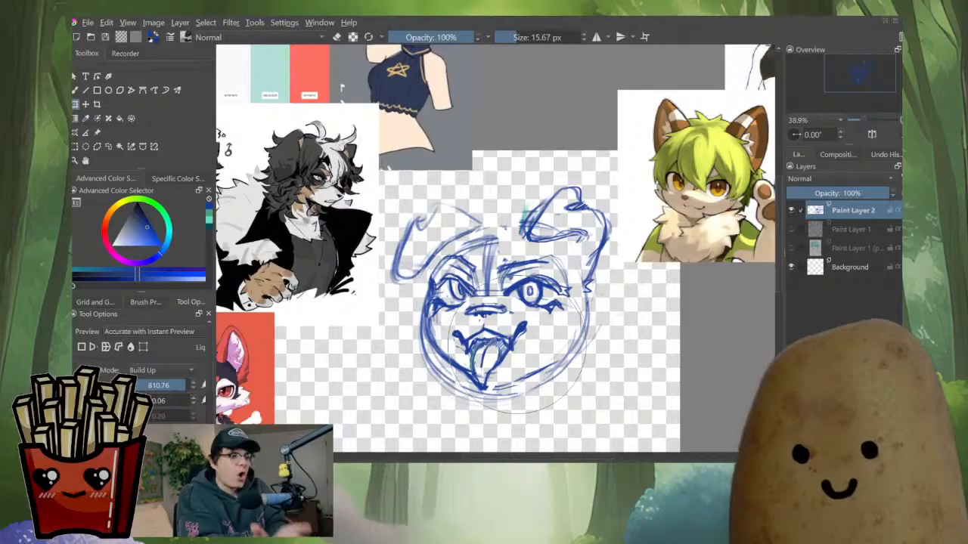
Redraw the top of the head and the right cheek and jaw with bolder outline strokes
key("b")
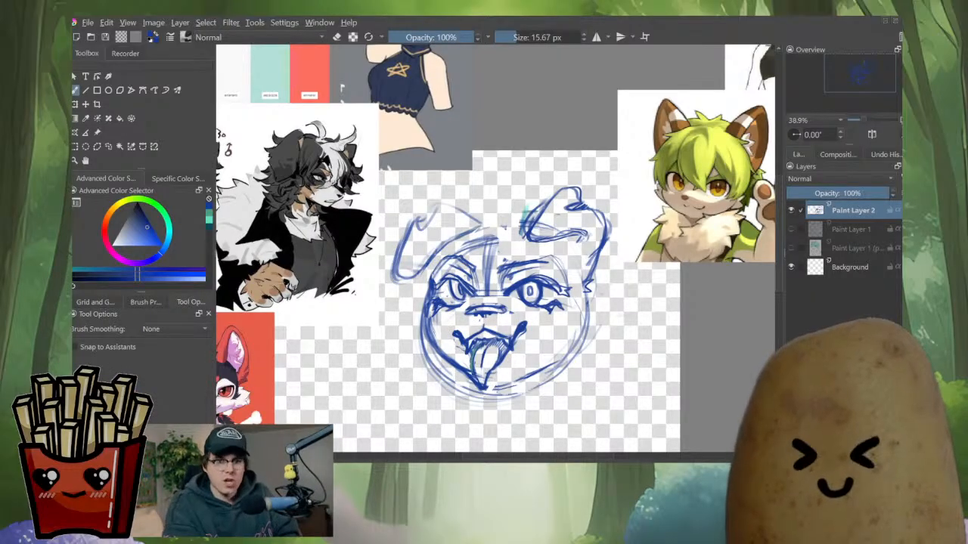
key("e")
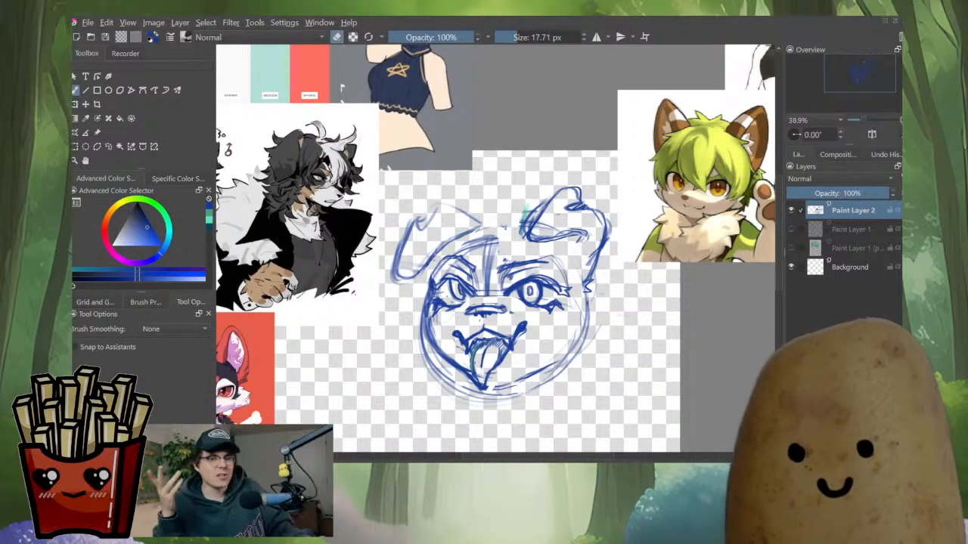
key("e")
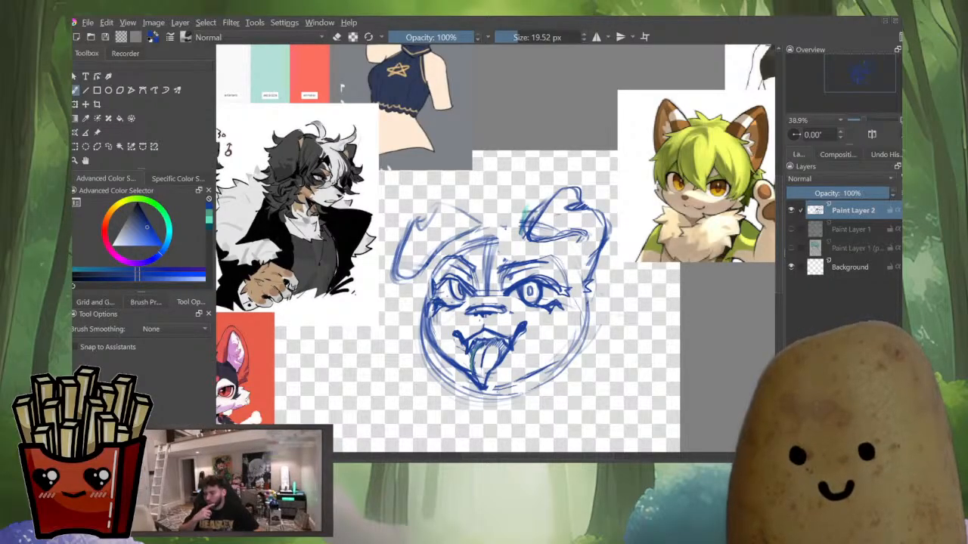
mouse_move(504, 228)
left_mouse_down()
mouse_move(456, 290)
mouse_move(577, 195)
mouse_move(536, 223)
left_mouse_up()
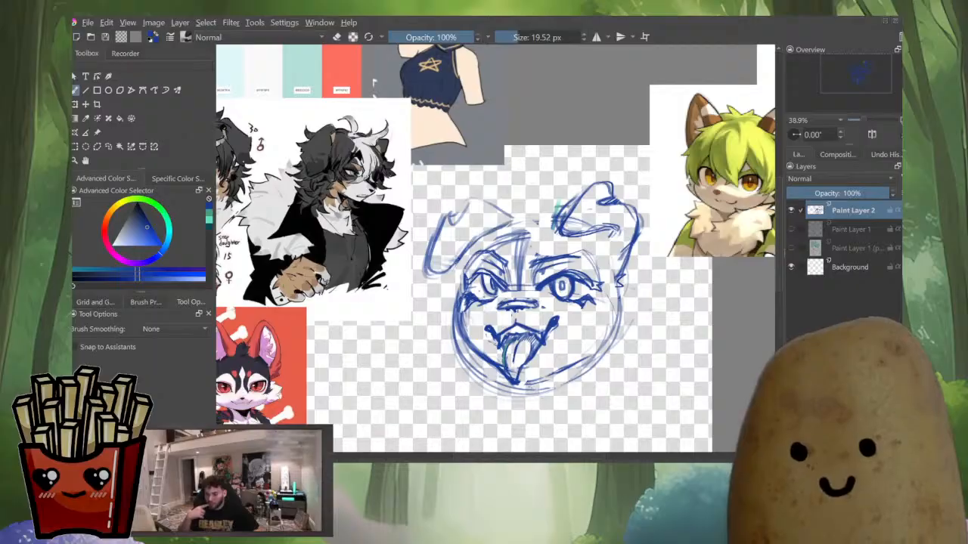
scroll(470, 307, "up", 1)
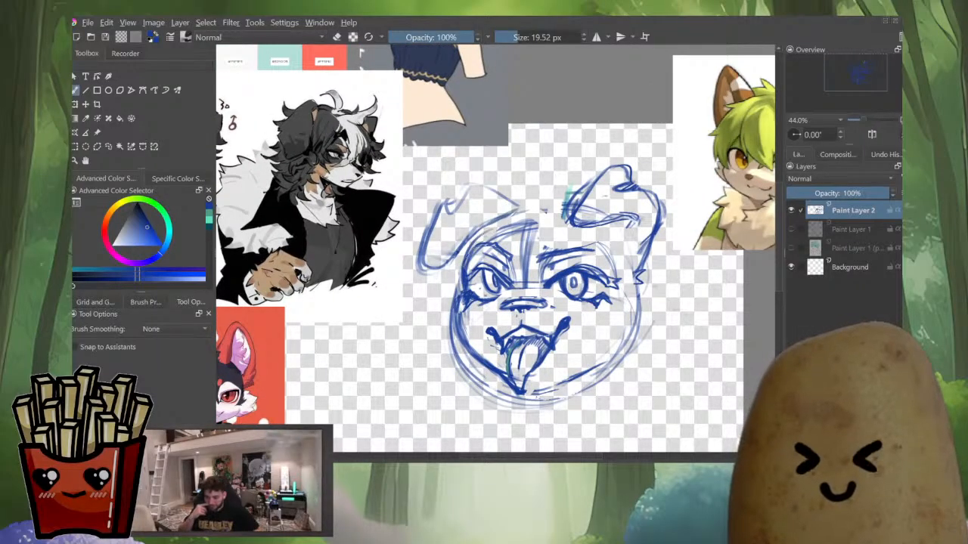
left_click_drag(470, 247, 536, 210)
left_click_drag(466, 265, 539, 211)
mouse_move(483, 241)
left_mouse_down()
mouse_move(496, 228)
mouse_move(565, 211)
left_mouse_up()
mouse_move(472, 246)
left_mouse_down()
mouse_move(535, 213)
mouse_move(573, 211)
mouse_move(619, 246)
left_mouse_up()
mouse_move(575, 213)
left_mouse_down()
mouse_move(616, 241)
mouse_move(632, 304)
left_mouse_up()
mouse_move(632, 263)
left_mouse_down()
mouse_move(627, 327)
mouse_move(581, 314)
mouse_move(565, 352)
left_mouse_up()
mouse_move(571, 344)
left_mouse_down()
mouse_move(488, 392)
mouse_move(505, 384)
left_mouse_up()
Erase and refine the jaw lines, then check the face with the canvas mirrored
key("e")
key("e")
mouse_move(583, 297)
left_mouse_down()
mouse_move(574, 334)
mouse_move(538, 370)
left_mouse_up()
left_click_drag(481, 391, 500, 383)
mouse_move(475, 389)
left_mouse_down()
mouse_move(551, 360)
mouse_move(508, 395)
mouse_move(523, 389)
mouse_move(574, 339)
left_mouse_up()
key("m")
key("e")
key("e")
key("m")
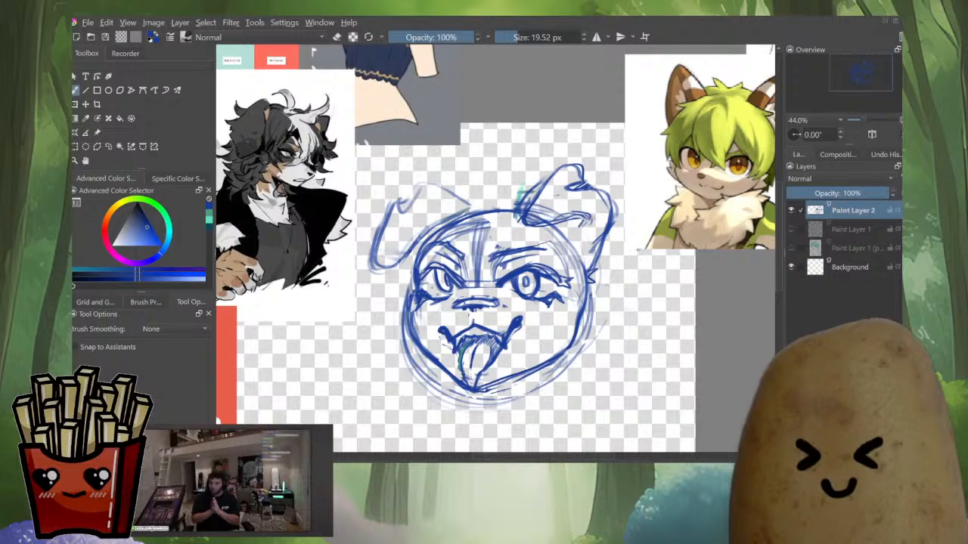
Set the brush to 13.83 px and redraw the face's left outline, cheek and right side lines
scroll(586, 264, "down", 7)
scroll(574, 273, "up", 8)
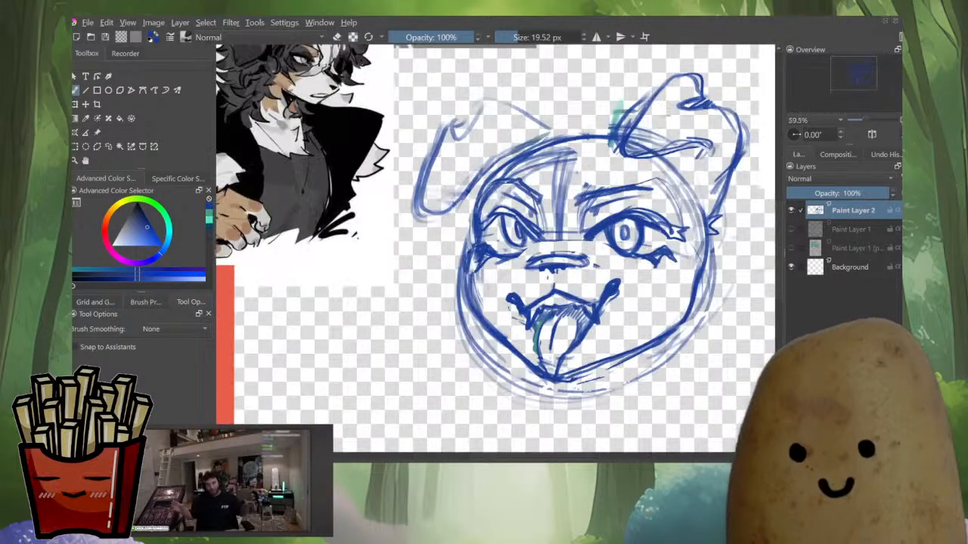
key("e")
left_click(505, 37)
left_click_drag(547, 277, 558, 278)
mouse_move(476, 201)
left_mouse_down()
mouse_move(468, 273)
mouse_move(461, 257)
mouse_move(468, 251)
mouse_move(462, 349)
left_mouse_up()
key("e")
left_click_drag(475, 217, 475, 253)
mouse_move(500, 171)
left_mouse_down()
mouse_move(477, 222)
mouse_move(475, 208)
left_mouse_up()
key("e")
key("e")
mouse_move(476, 256)
left_mouse_down()
mouse_move(470, 278)
mouse_move(497, 341)
left_mouse_up()
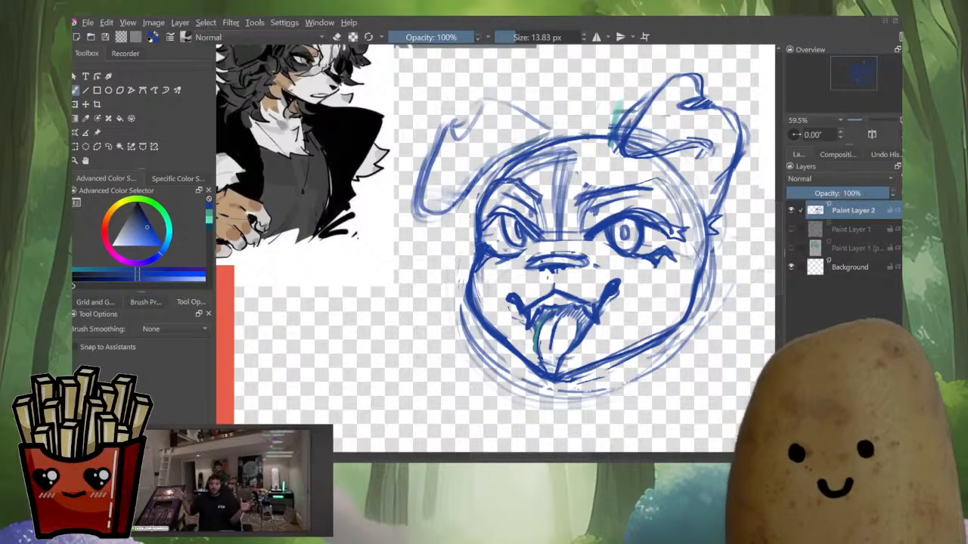
left_click_drag(673, 328, 703, 244)
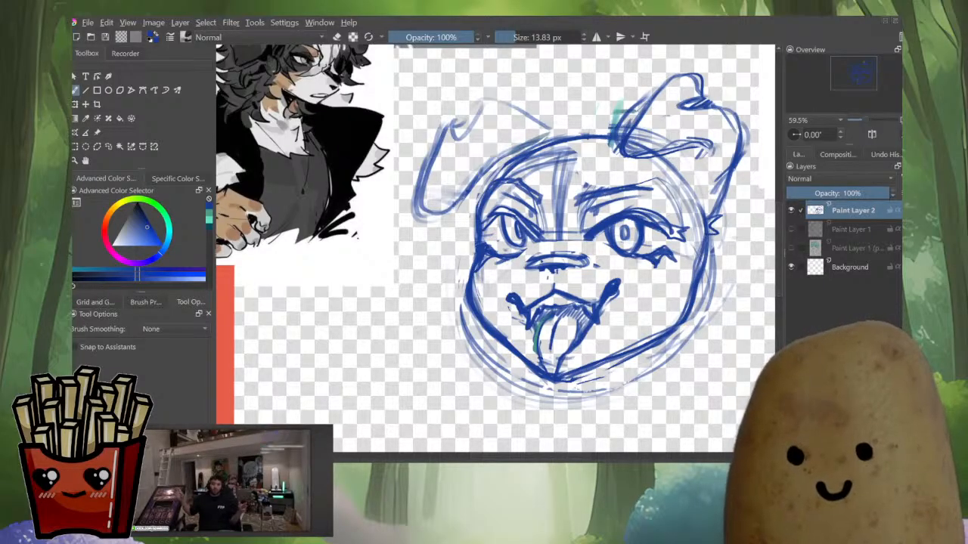
scroll(663, 274, "down", 7)
scroll(669, 287, "up", 3)
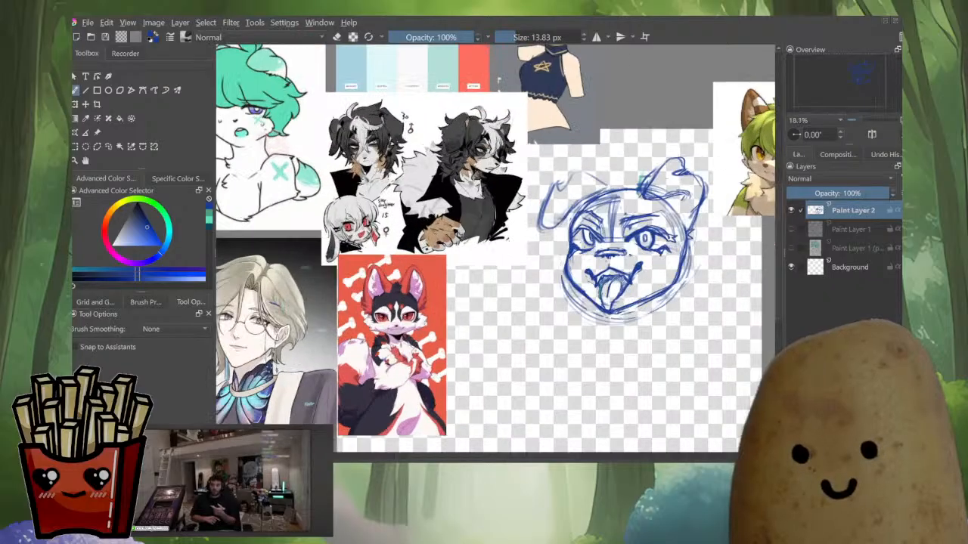
scroll(620, 249, "up", 1)
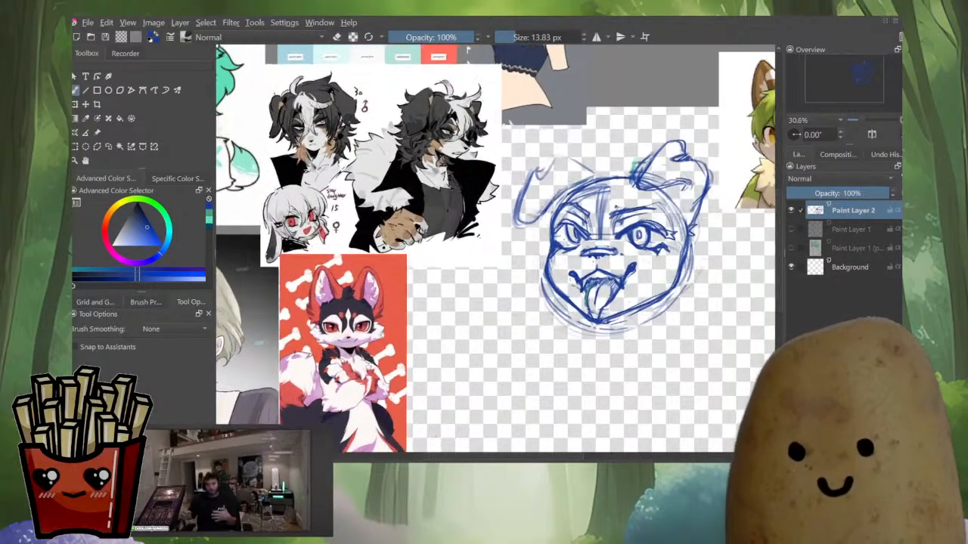
key("e")
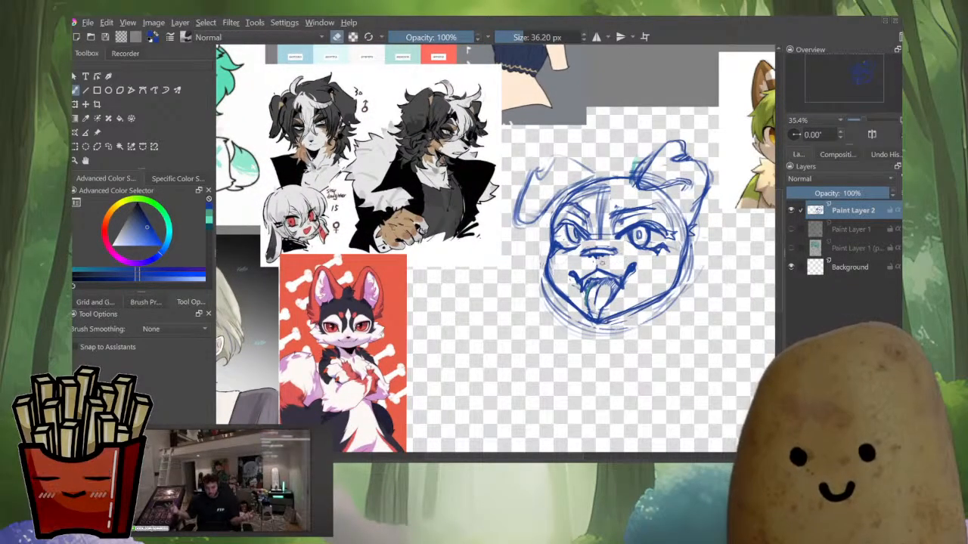
Erase a small stray mark beside the nose with the eraser
key("e")
mouse_move(599, 264)
left_mouse_down()
mouse_move(618, 279)
mouse_move(574, 277)
mouse_move(603, 266)
left_mouse_up()
key("e")
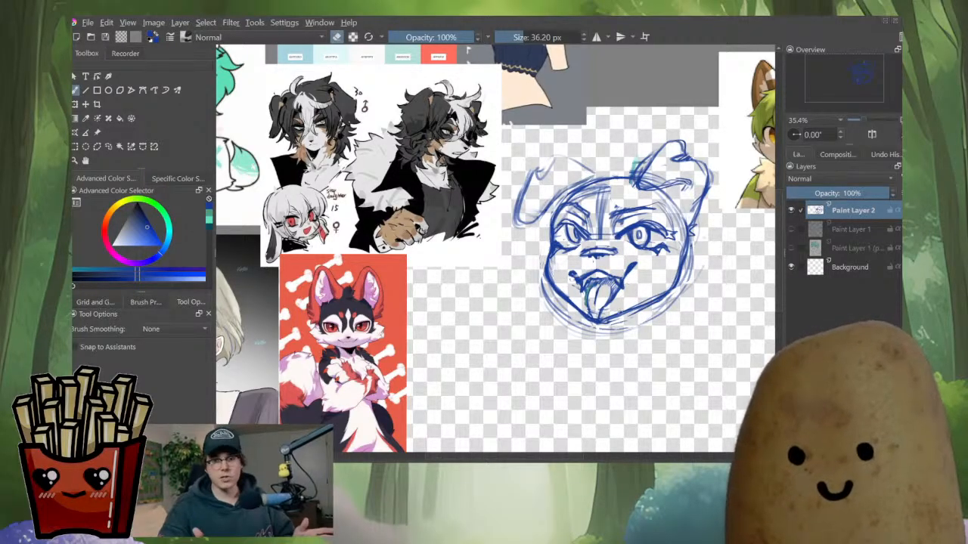
Check the face sketch by flipping the canvas mirrored and back several times
key("m")
key("m")
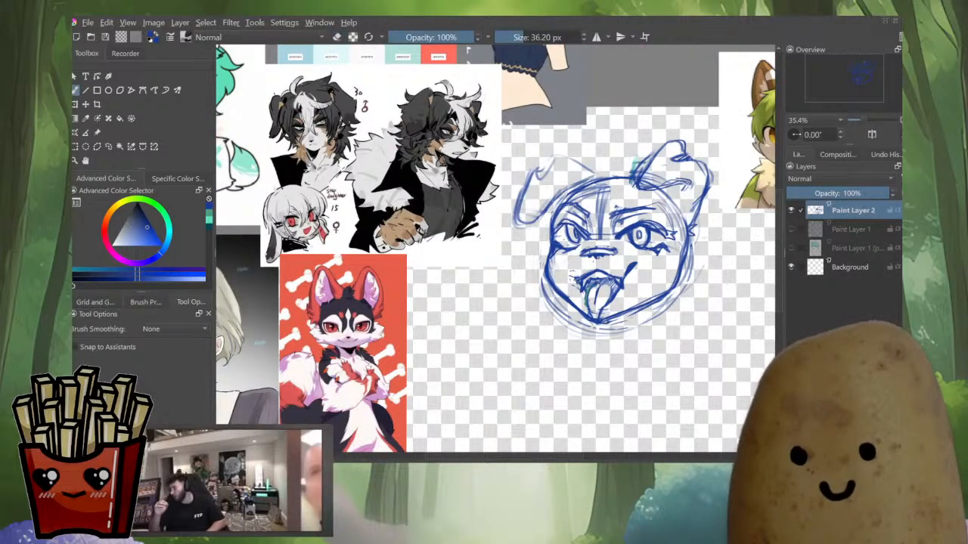
key("m")
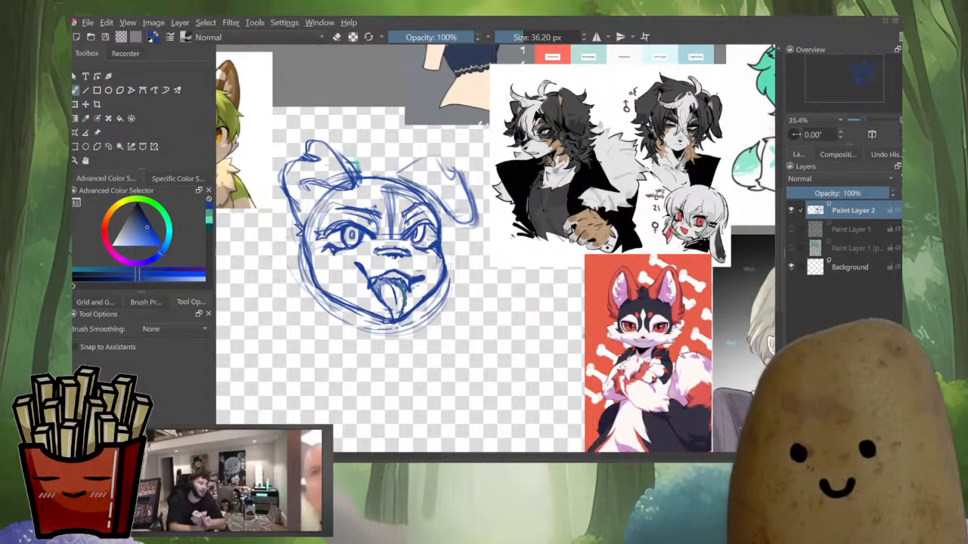
key("m")
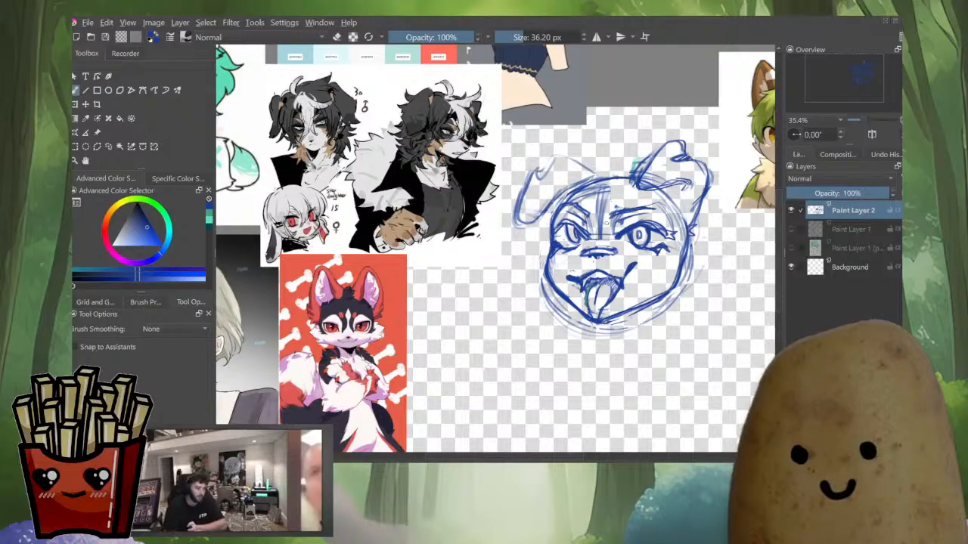
Shrink the brush to 31.97 px, select the nose area and apply a transform to it, checking it mirrored
key("bracketleft")
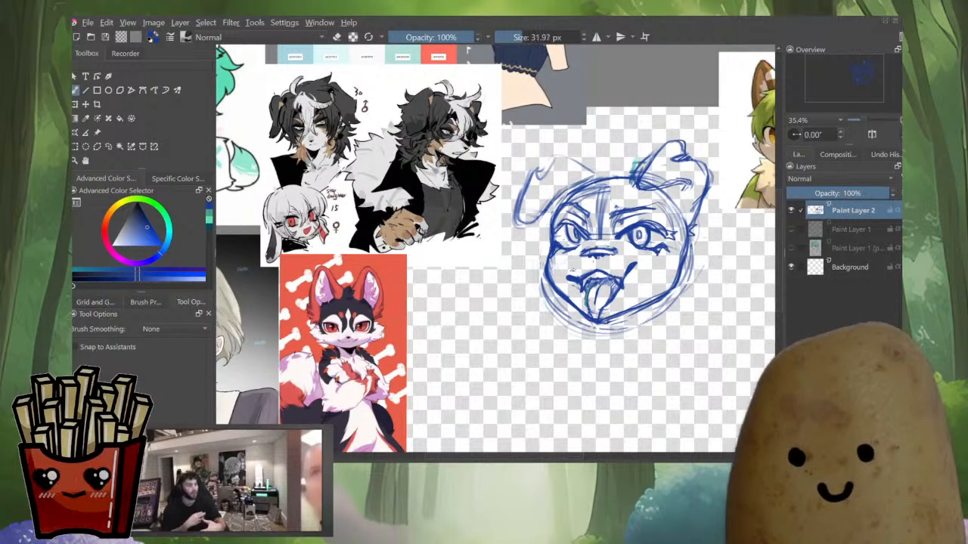
key("l")
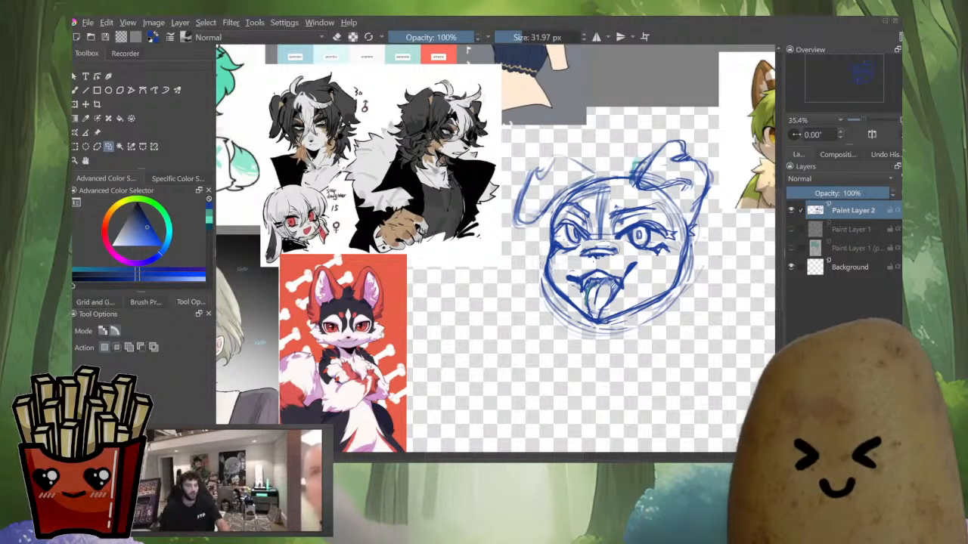
key("ctrl+t")
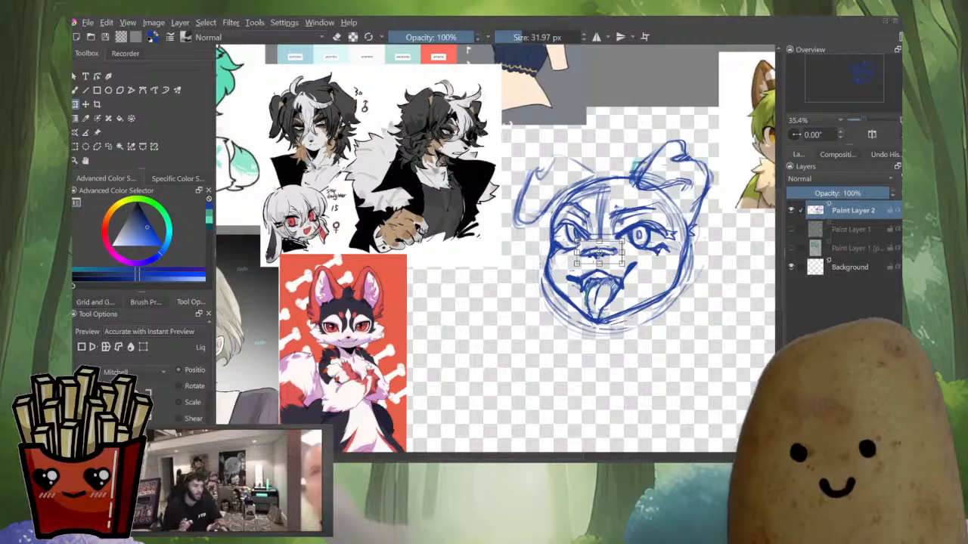
key("m")
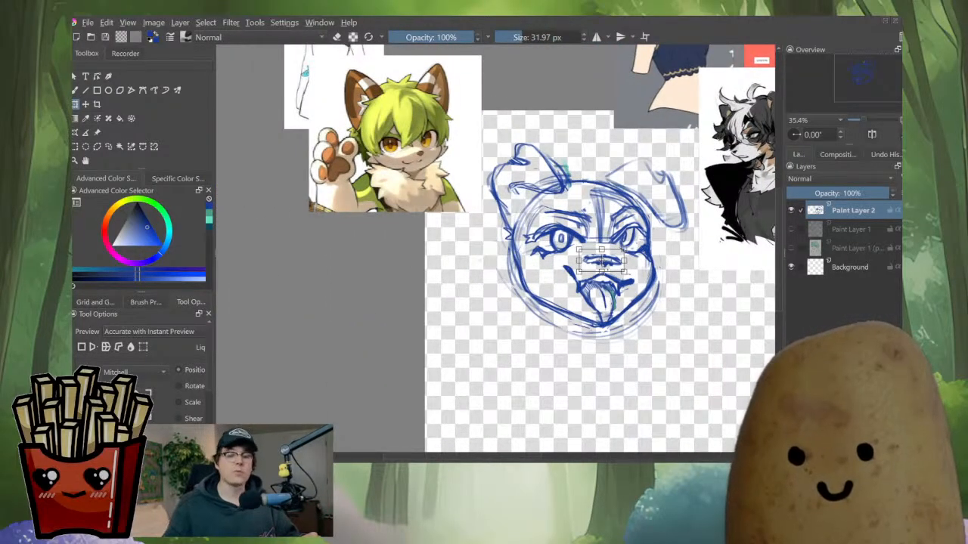
key("Return")
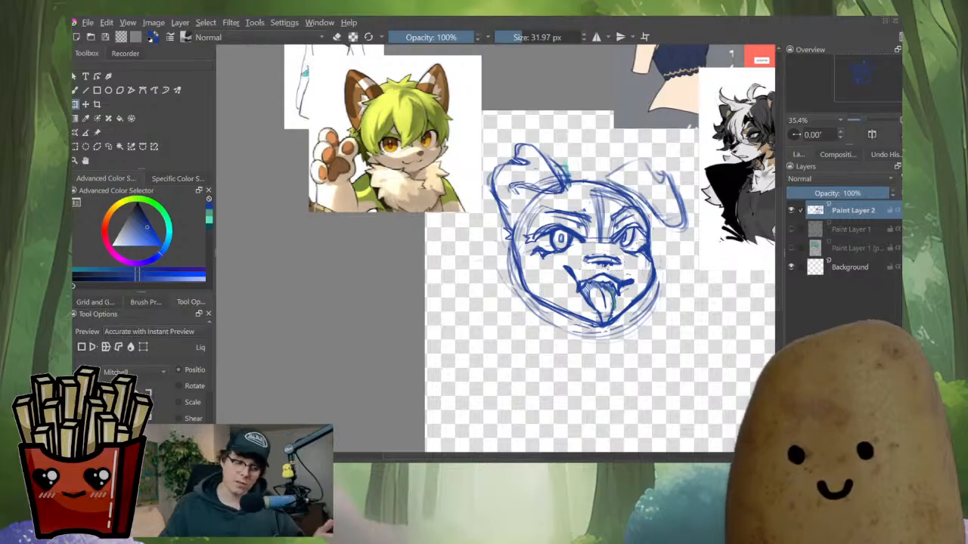
Select the right eye and cheek area and push its lines with the Liquify transform mode, checking it mirrored
key("m")
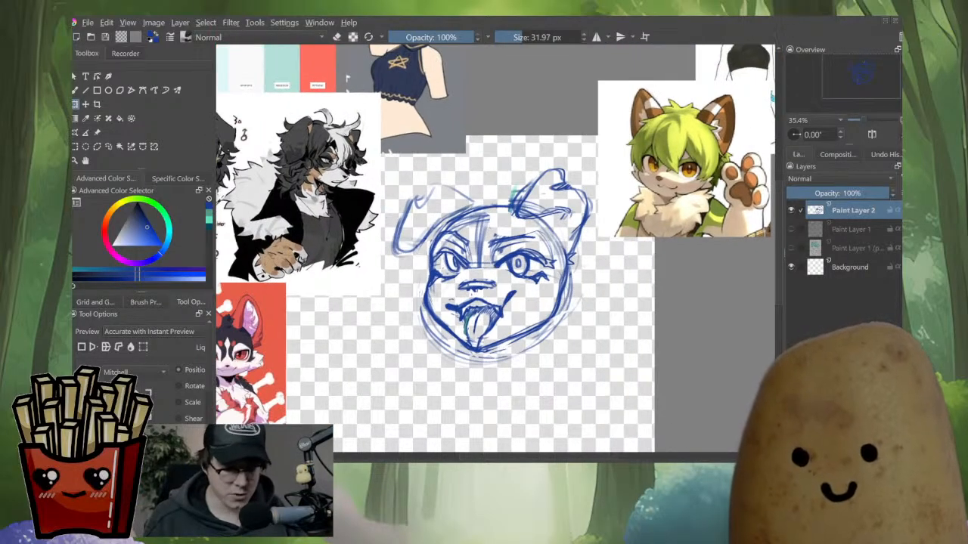
key("ctrl+t")
key("l")
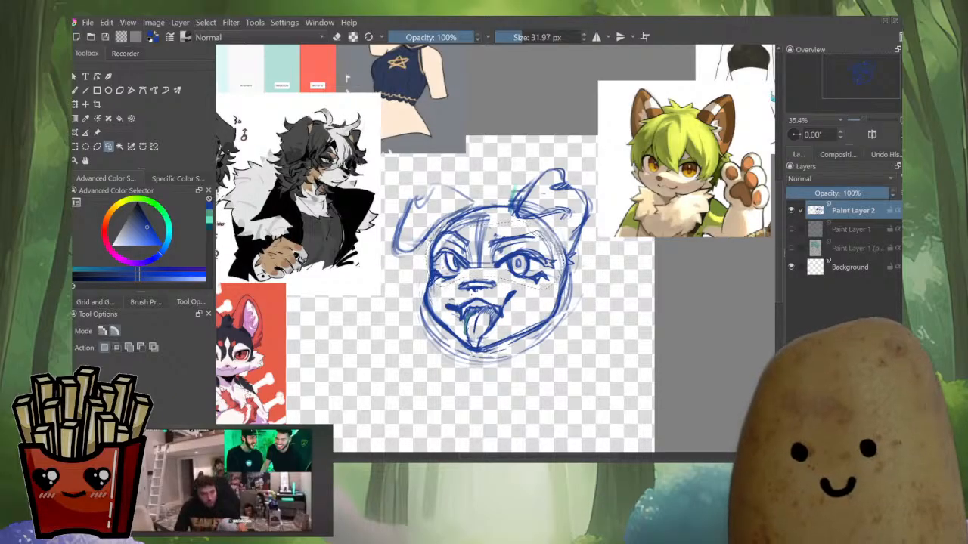
key("ctrl+t")
left_click(131, 347)
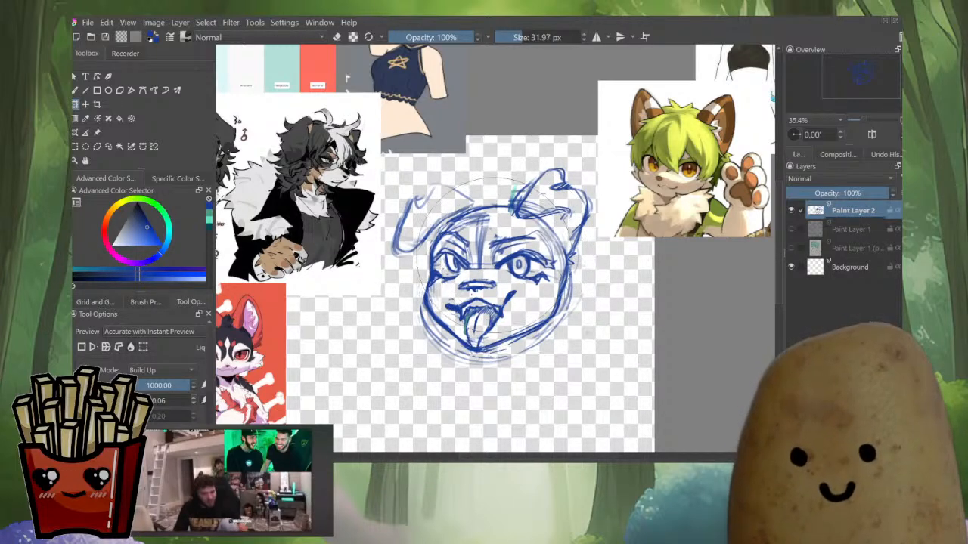
key("m")
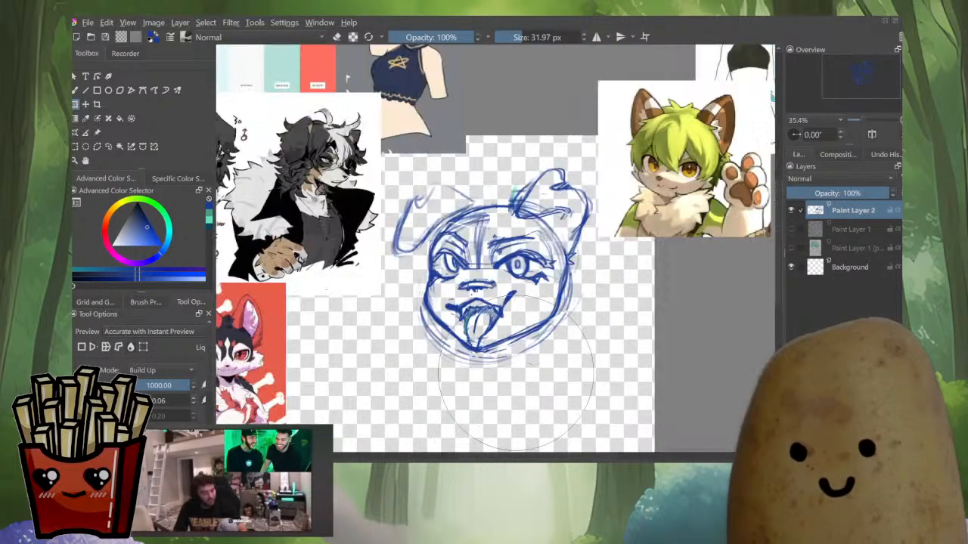
key("m")
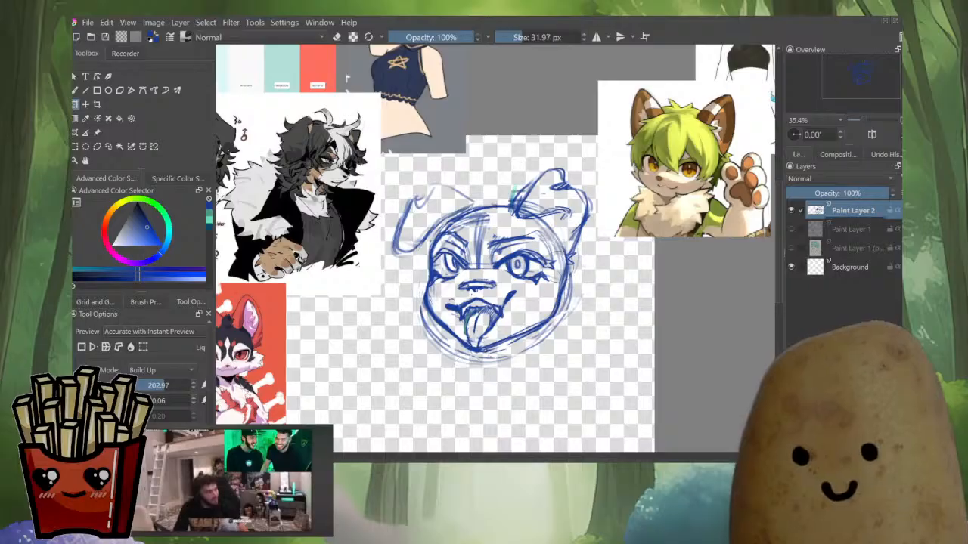
mouse_move(549, 269)
left_mouse_down()
mouse_move(527, 280)
mouse_move(584, 283)
left_mouse_up()
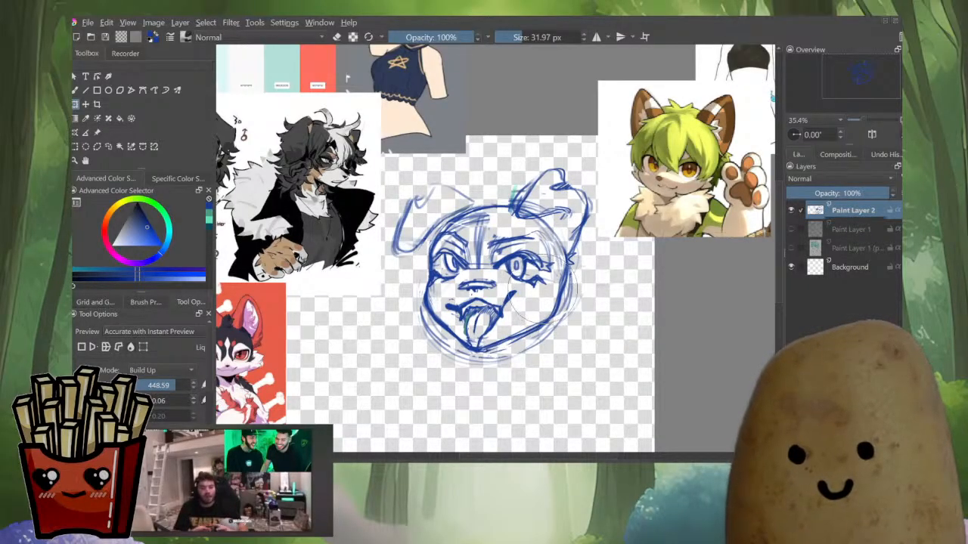
key("m")
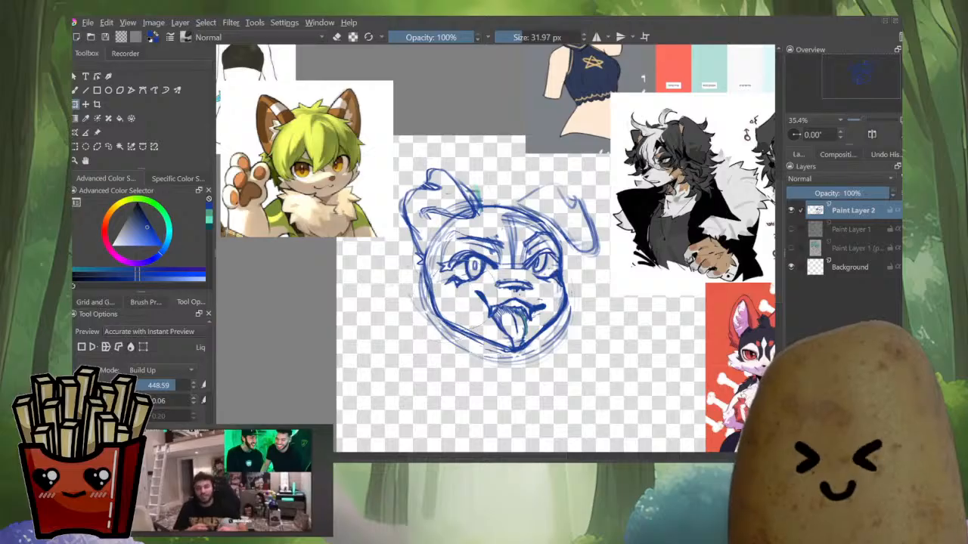
key("m")
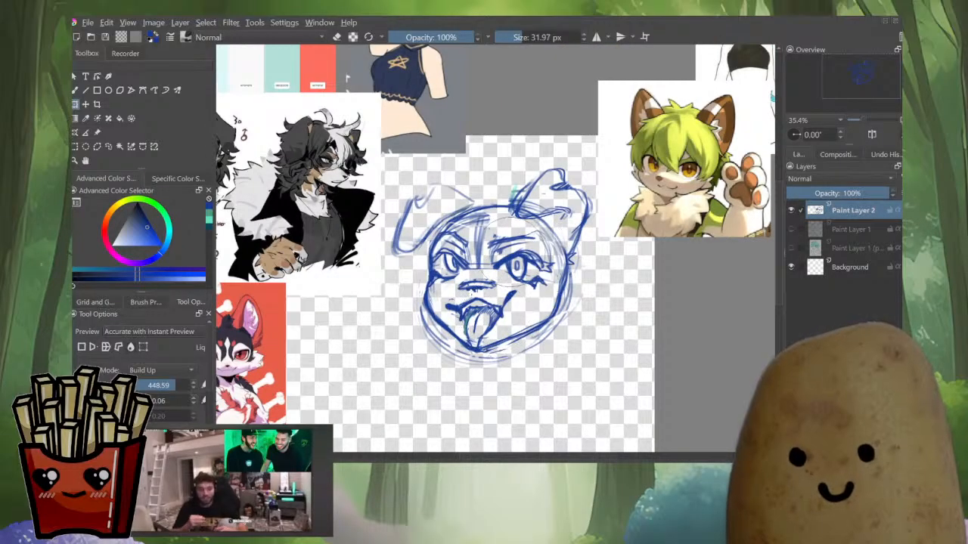
left_click_drag(514, 273, 465, 274)
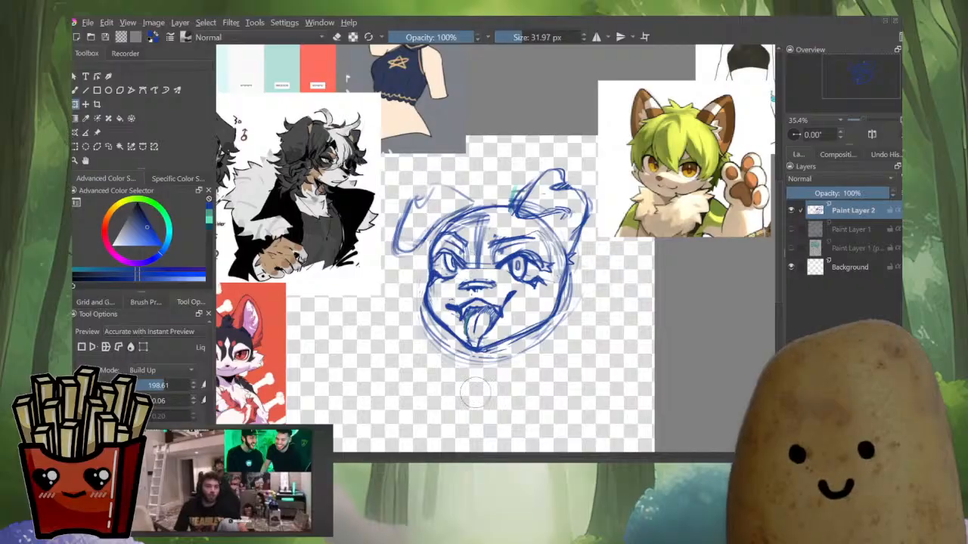
key("m")
key("m")
Erase the stray line on the right cheek below the eye, then check the face mirrored
key("b")
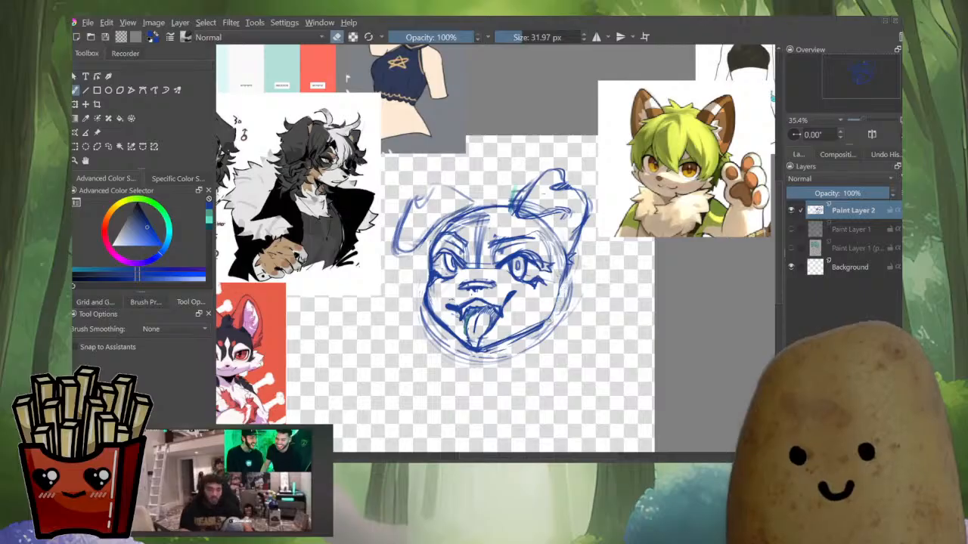
key("e")
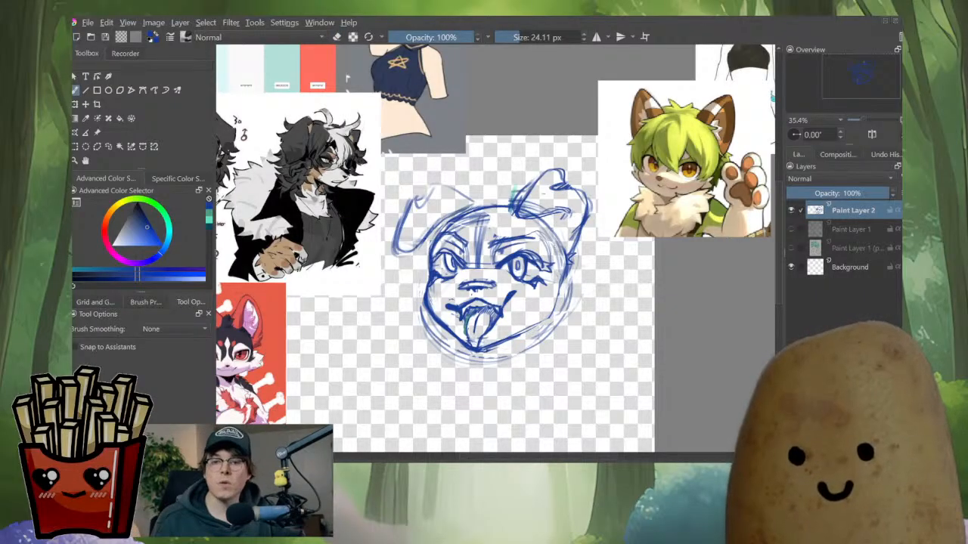
mouse_move(559, 289)
left_mouse_down()
mouse_move(553, 311)
mouse_move(511, 337)
left_mouse_up()
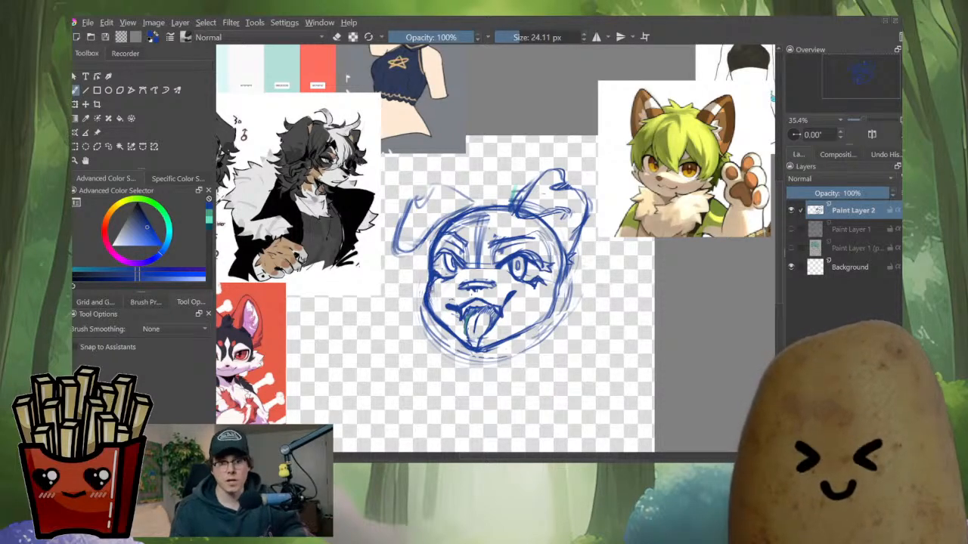
key("m")
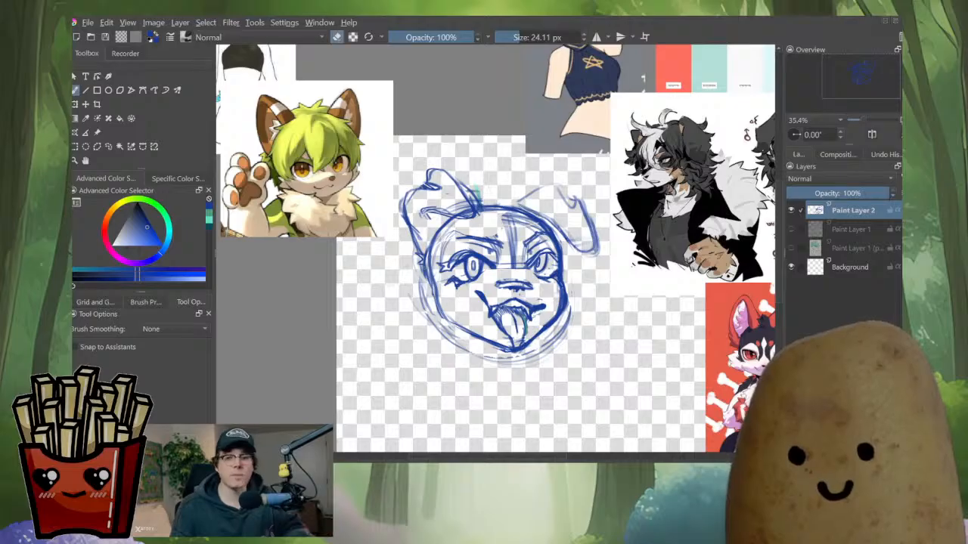
key("m")
Erase small stray marks on the left cheek and near the chin
scroll(420, 274, "up", 2)
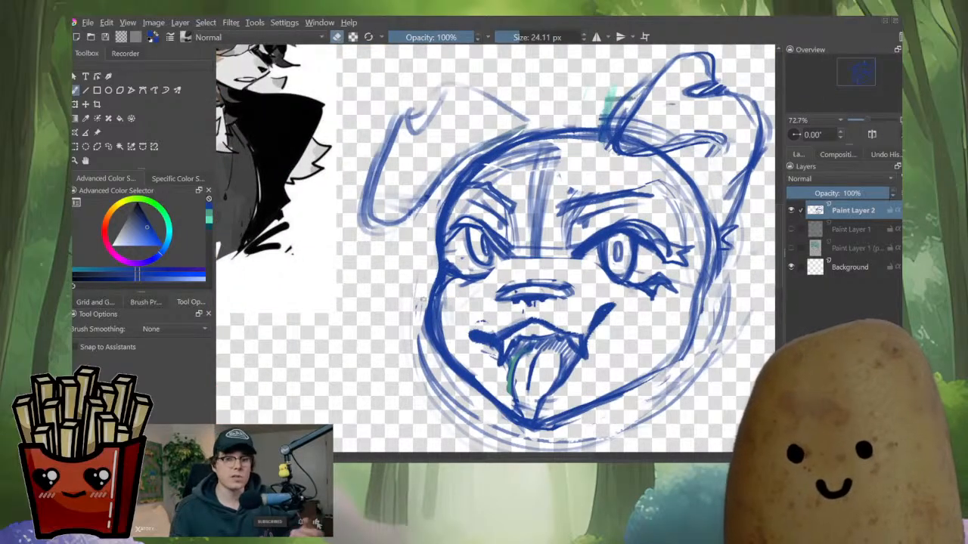
left_click_drag(448, 285, 446, 304)
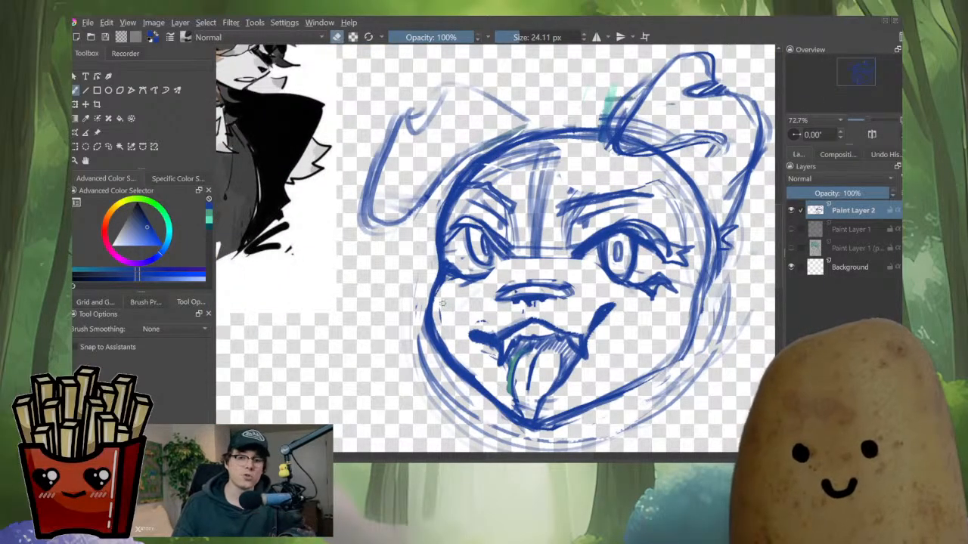
left_click_drag(458, 361, 470, 365)
scroll(495, 250, "down", 5)
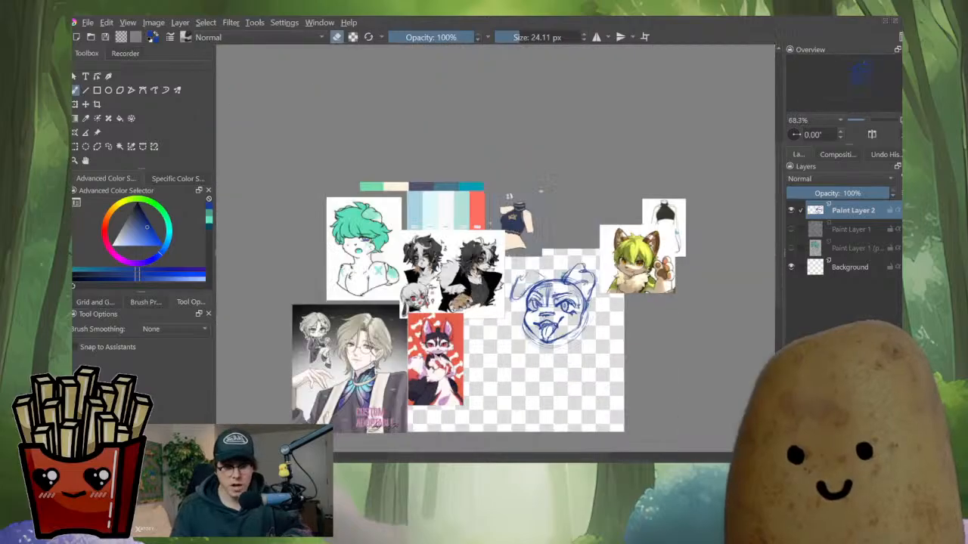
scroll(544, 348, "up", 5)
Draw a stroke along the right side of the mouth and check the face mirrored
key("e")
key("m")
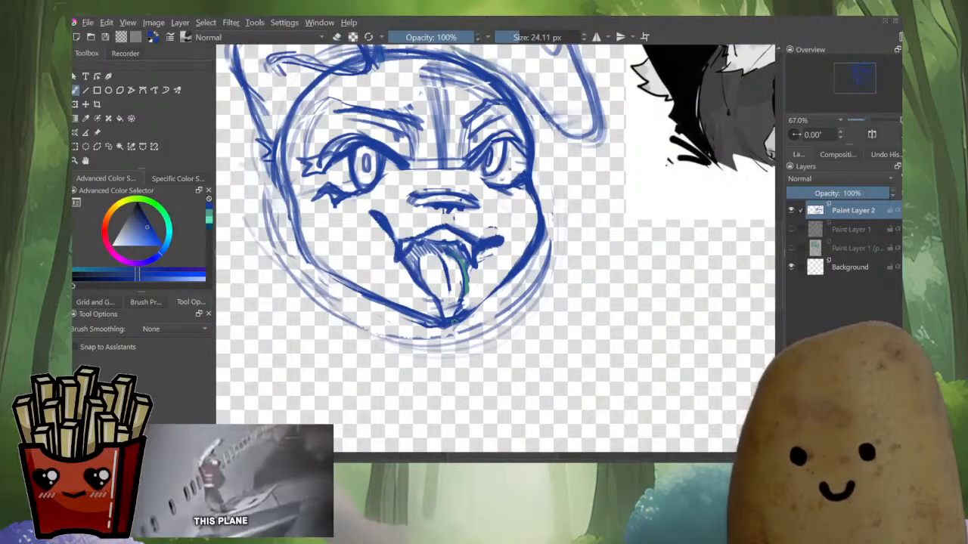
left_click_drag(455, 323, 488, 292)
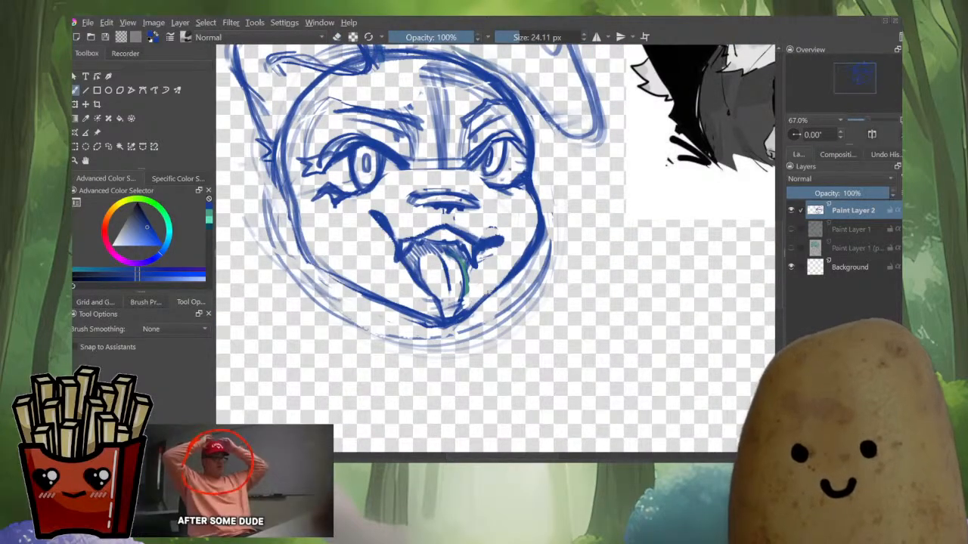
key("m")
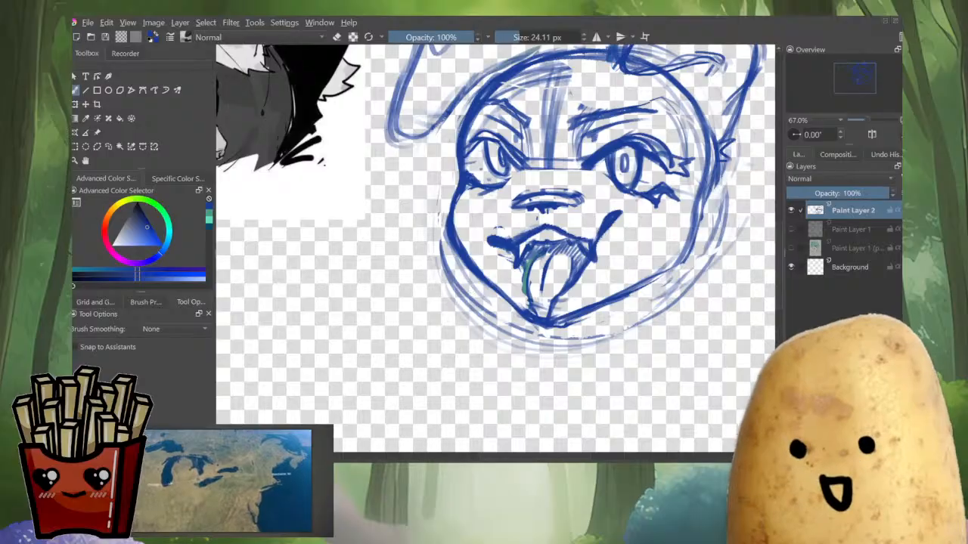
Select the eyes and nose region and push its lines with the Liquify transform, checking the face mirrored
scroll(627, 243, "down", 4)
scroll(642, 248, "up", 2)
mouse_move(643, 248)
left_mouse_down()
mouse_move(576, 276)
mouse_move(580, 198)
mouse_move(455, 180)
left_mouse_up()
scroll(558, 257, "up", 1)
key("l")
scroll(591, 189, "up", 1)
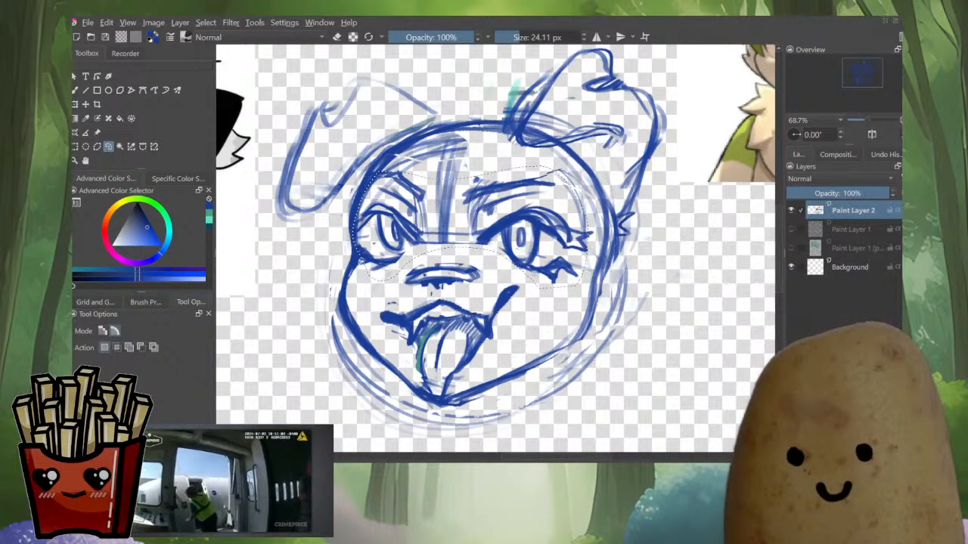
key("ctrl+t")
scroll(543, 263, "down", 2)
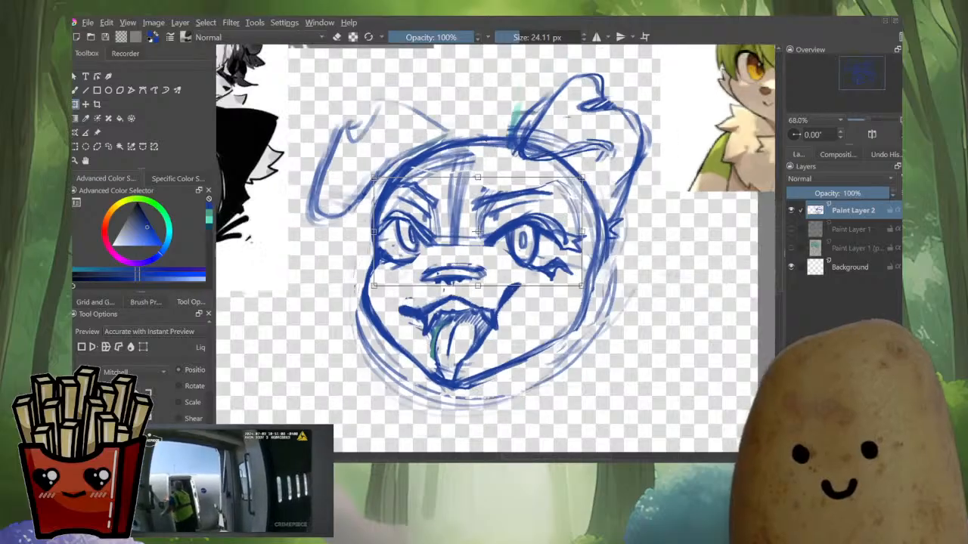
left_click(130, 347)
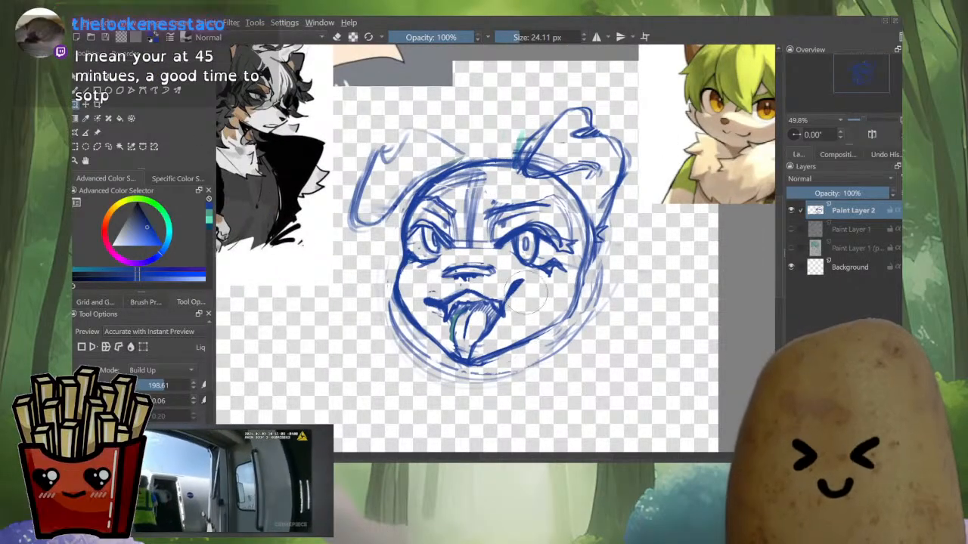
mouse_move(527, 298)
left_mouse_down()
mouse_move(495, 313)
mouse_move(496, 326)
left_mouse_up()
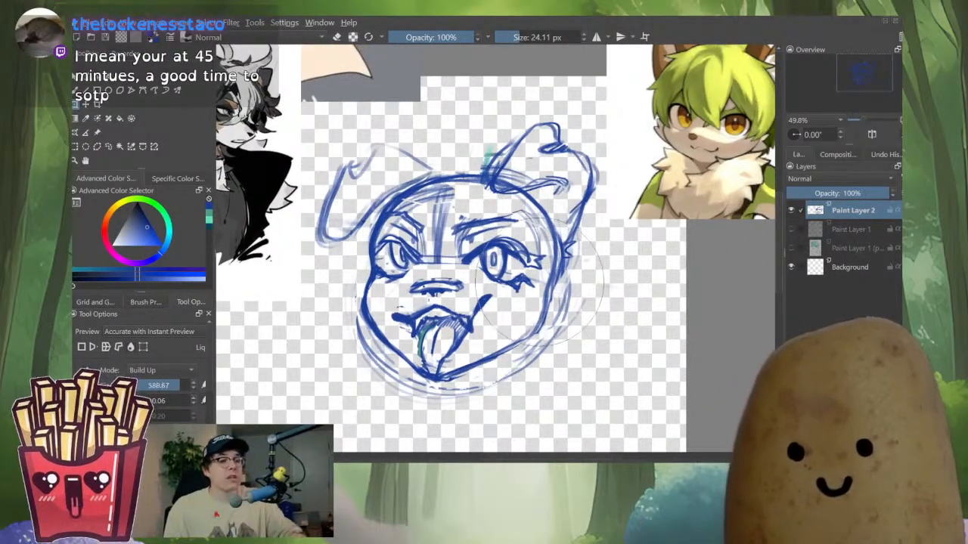
left_click_drag(500, 279, 578, 278)
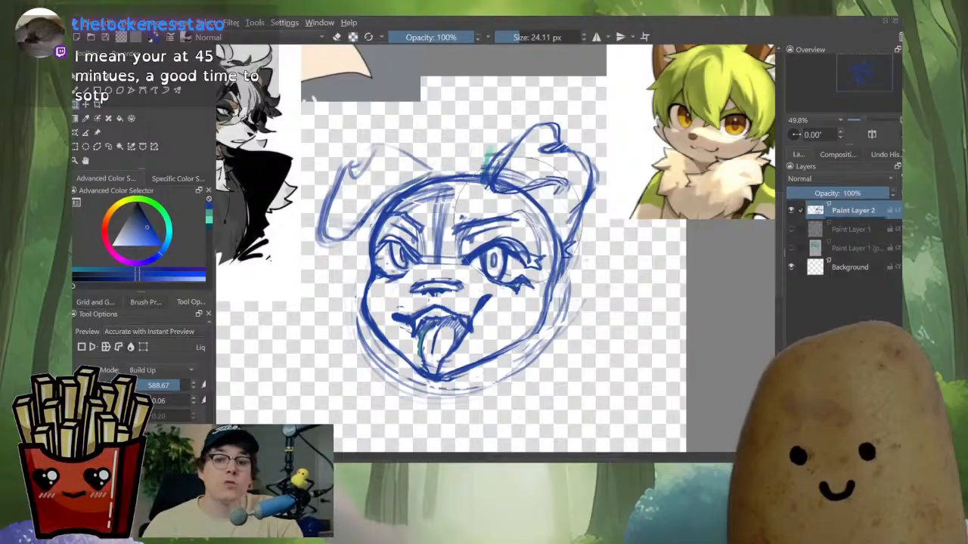
key("m")
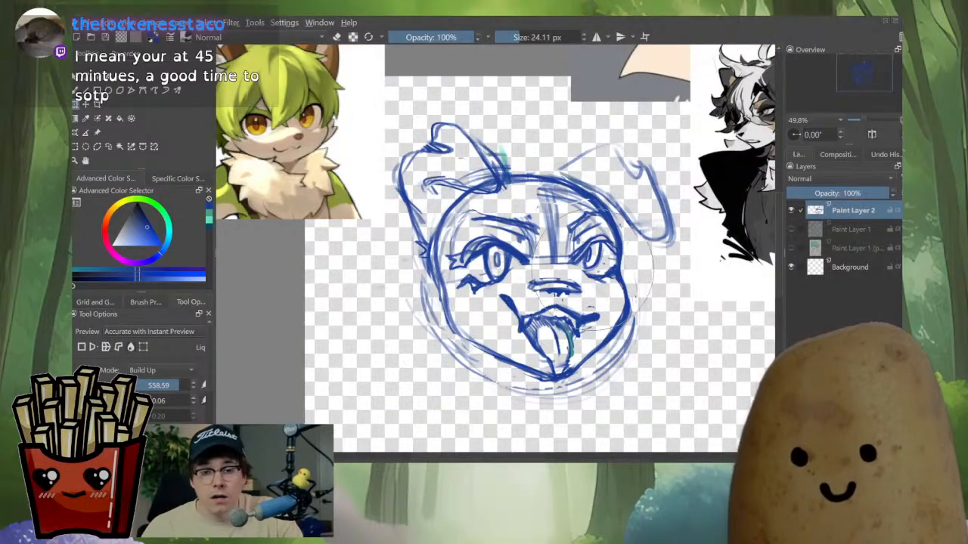
left_click_drag(595, 261, 515, 260)
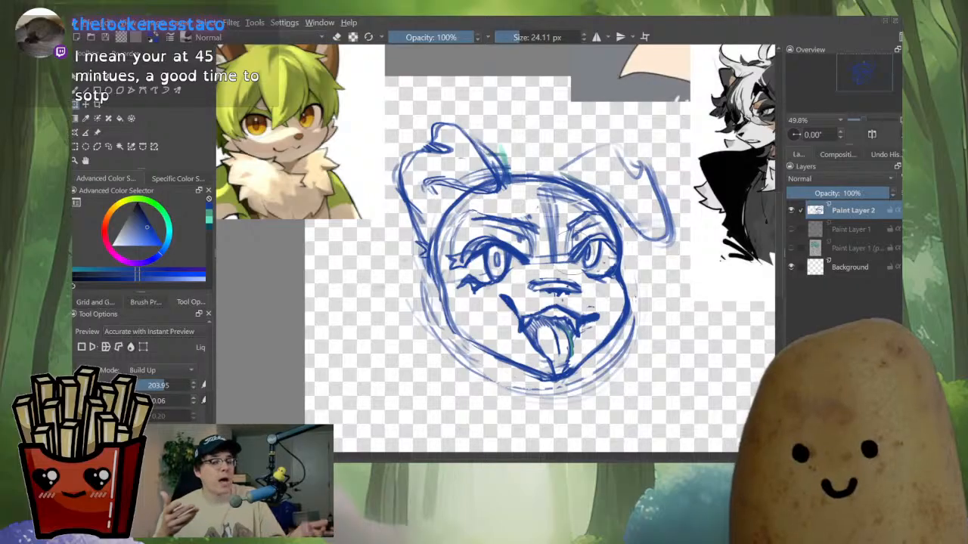
key("m")
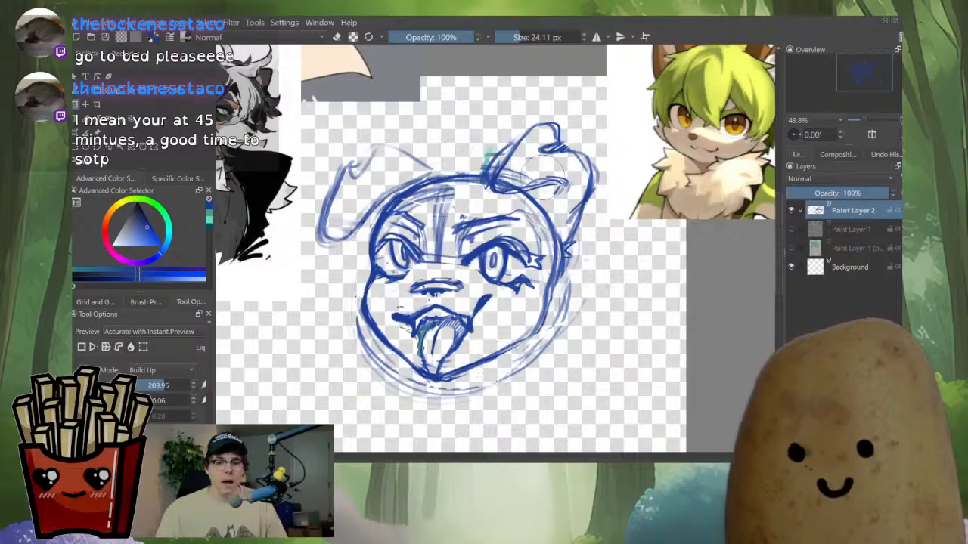
key("b")
key("ctrl+t")
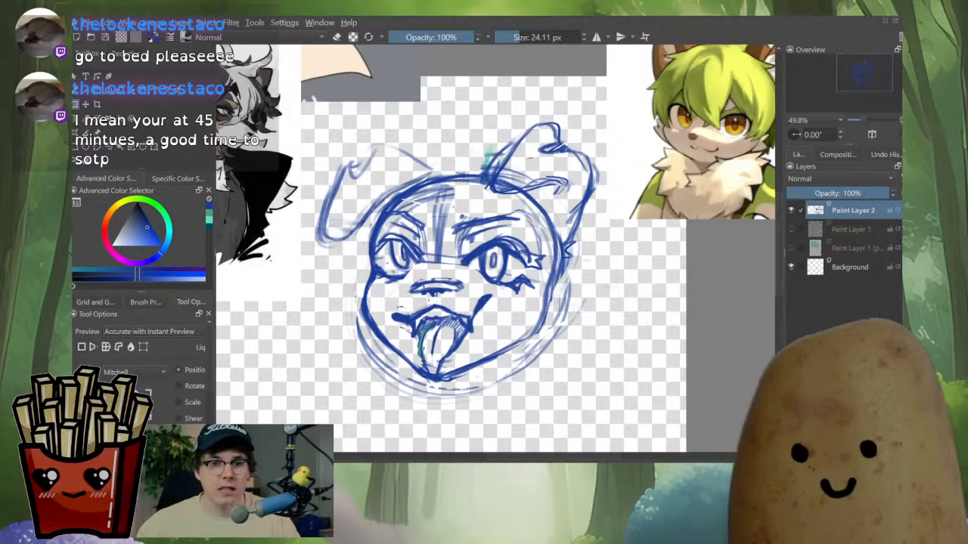
key("b")
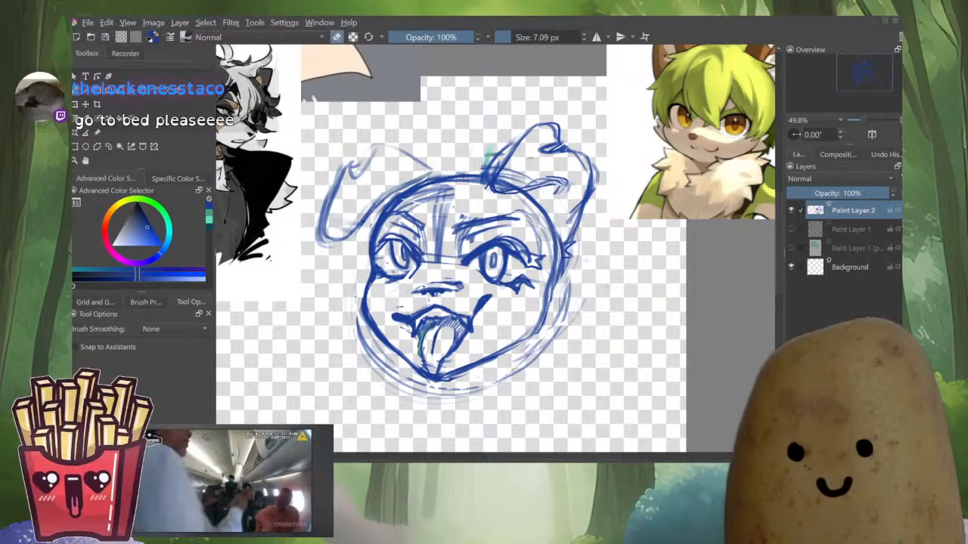
Erase stray marks around the left side of the mouth and near the nose, checking the face mirrored
key("e")
mouse_move(409, 295)
left_mouse_down()
mouse_move(452, 287)
mouse_move(408, 299)
mouse_move(437, 292)
left_mouse_up()
key("e")
key("e")
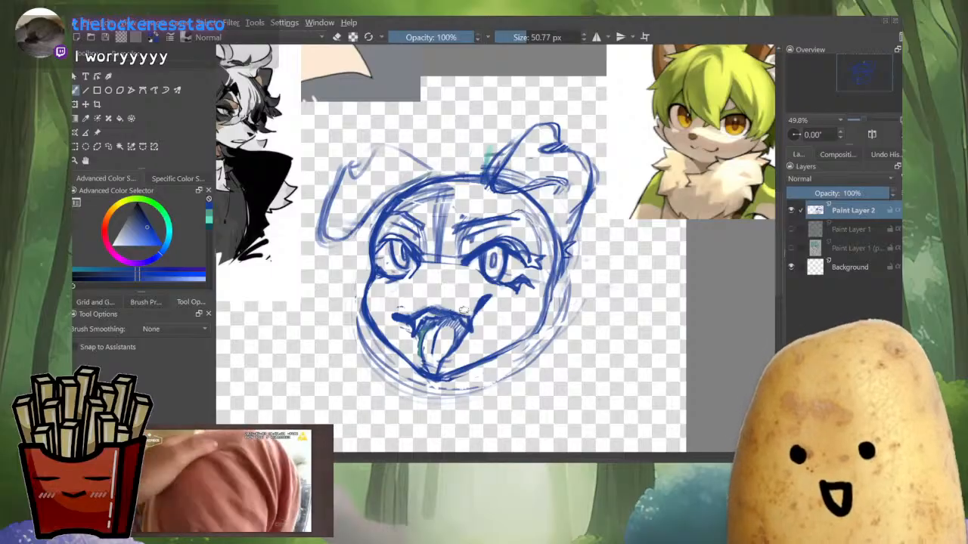
key("e")
key("e")
left_click_drag(438, 293, 428, 306)
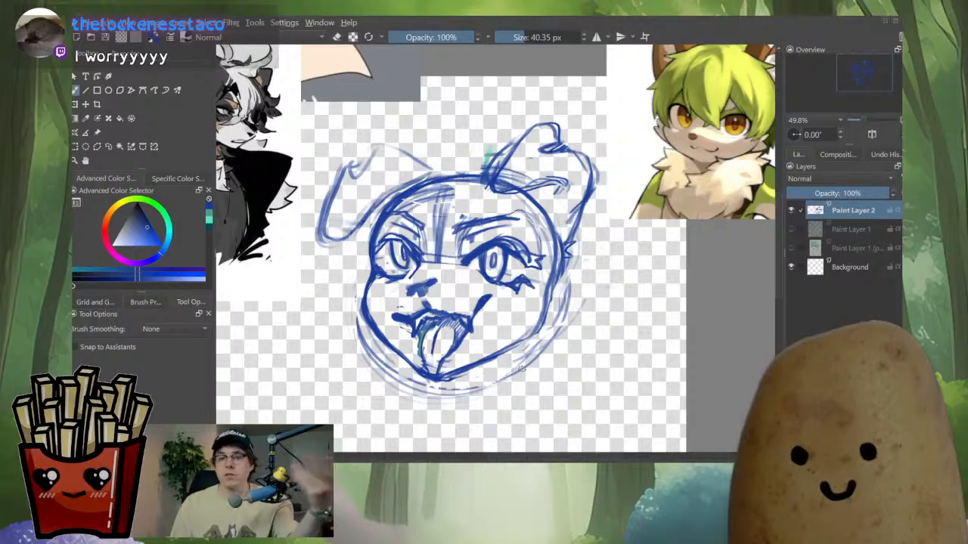
key("m")
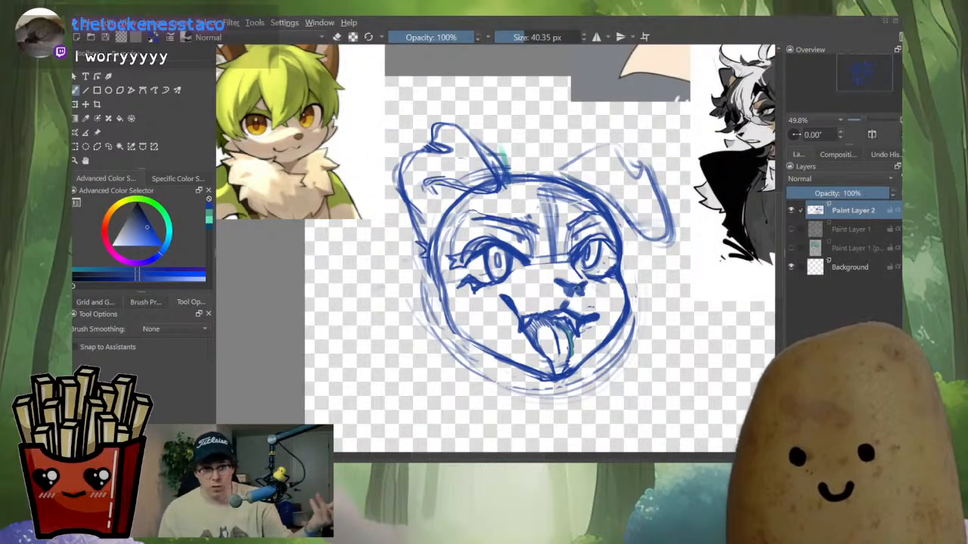
key("e")
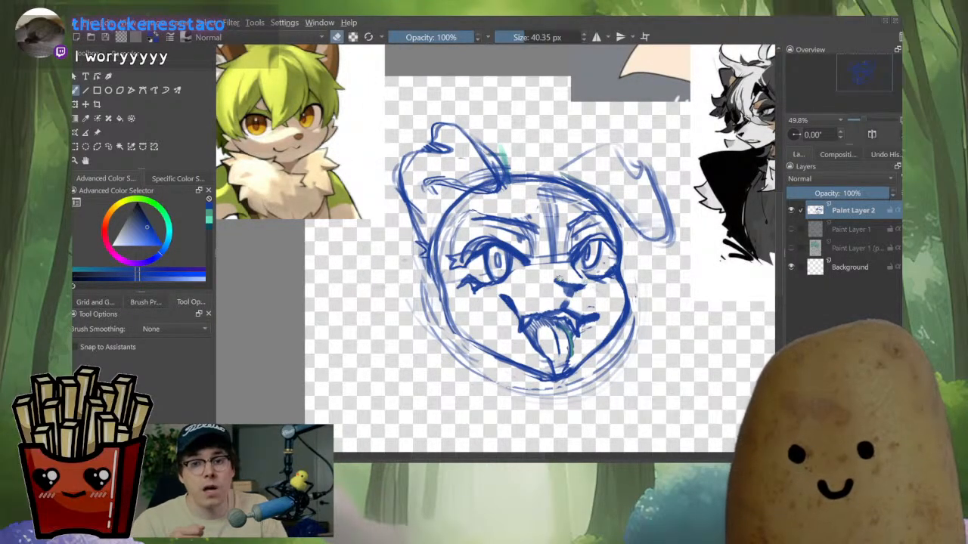
left_click_drag(558, 285, 569, 297)
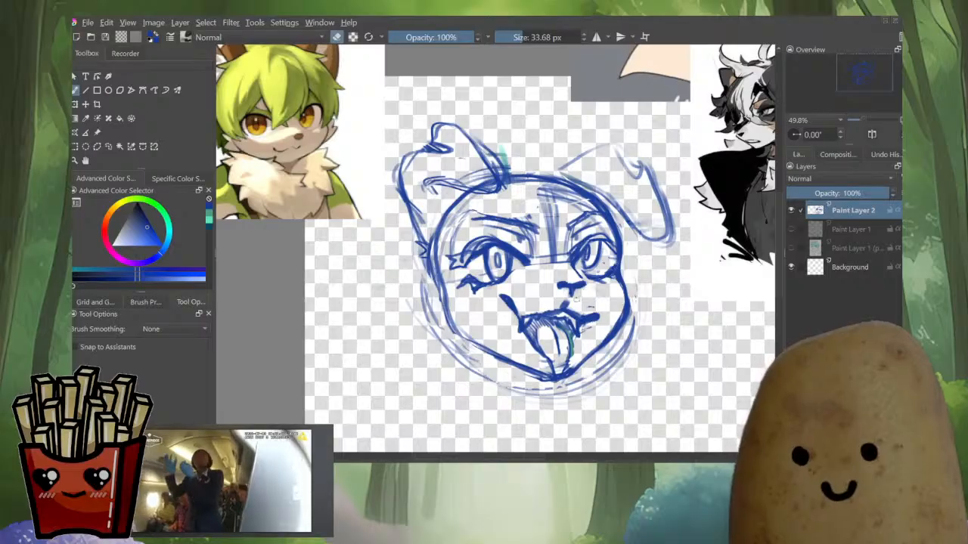
key("e")
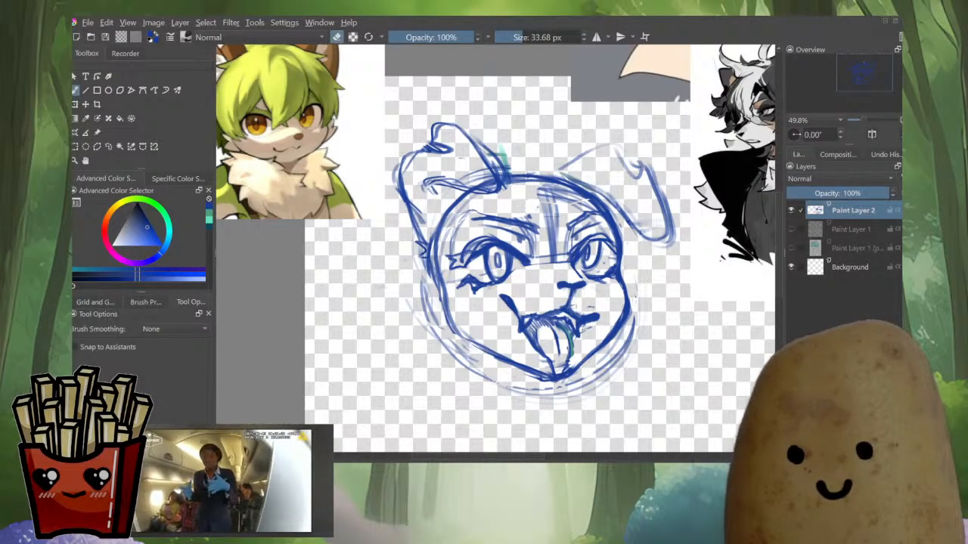
key("m")
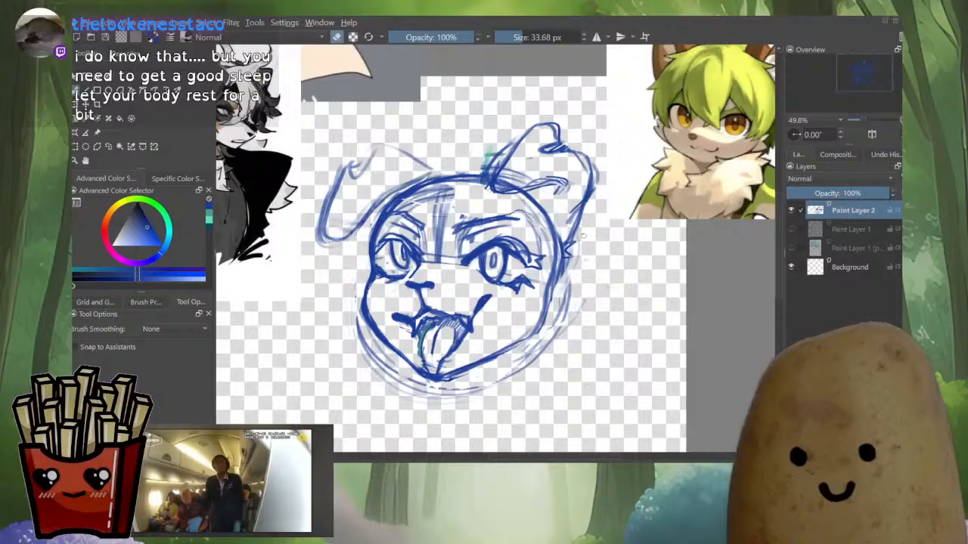
Redraw the upper lip line across the mouth and touch up the lines between nose and mouth
scroll(576, 238, "down", 3)
scroll(528, 274, "up", 5)
key("e")
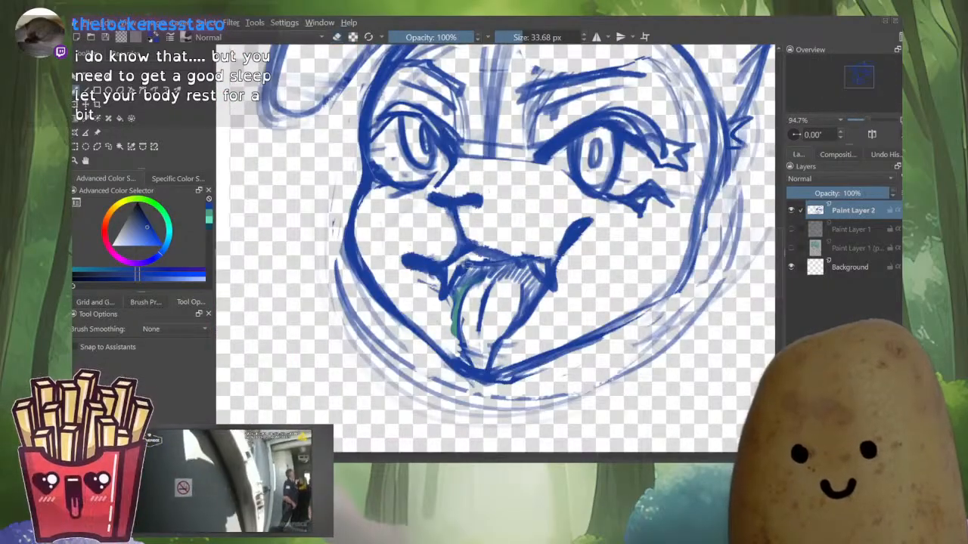
key("e")
mouse_move(462, 269)
left_mouse_down()
mouse_move(517, 260)
mouse_move(468, 260)
mouse_move(444, 273)
mouse_move(438, 298)
mouse_move(426, 279)
mouse_move(498, 262)
mouse_move(484, 272)
mouse_move(523, 266)
mouse_move(548, 293)
mouse_move(537, 268)
mouse_move(542, 275)
mouse_move(513, 264)
mouse_move(550, 272)
left_mouse_up()
key("e")
key("e")
key("e")
mouse_move(497, 250)
left_mouse_down()
mouse_move(557, 256)
mouse_move(572, 223)
left_mouse_up()
key("e")
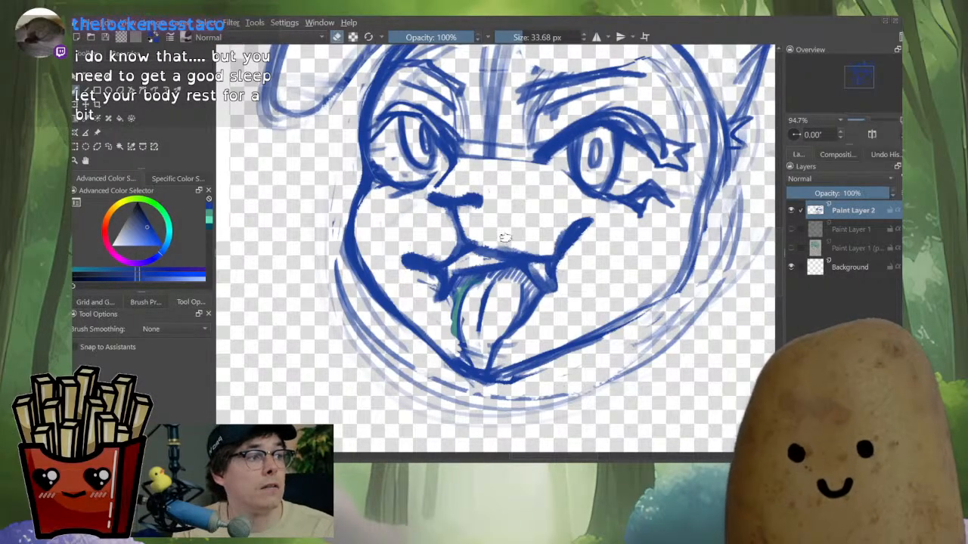
scroll(505, 238, "down", 4)
left_click_drag(506, 241, 528, 295)
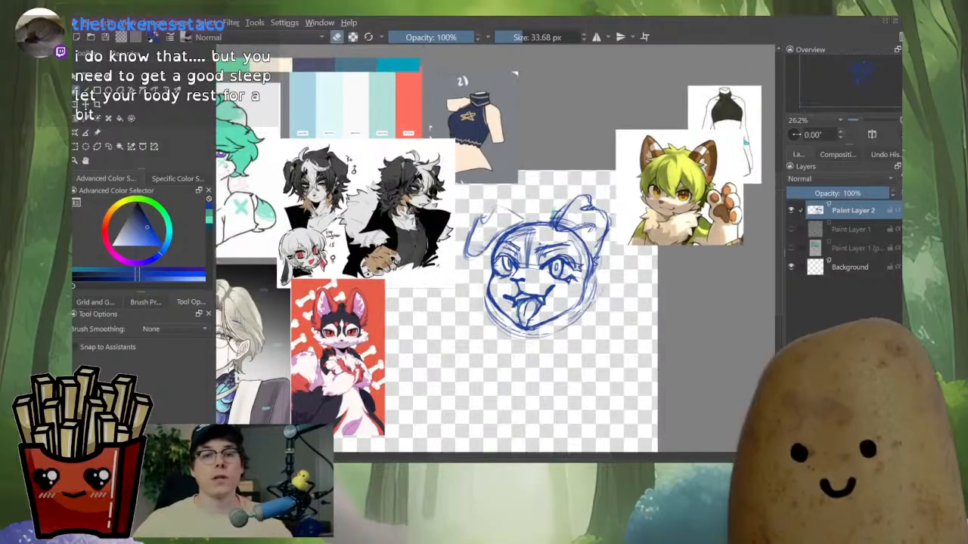
scroll(518, 280, "up", 4)
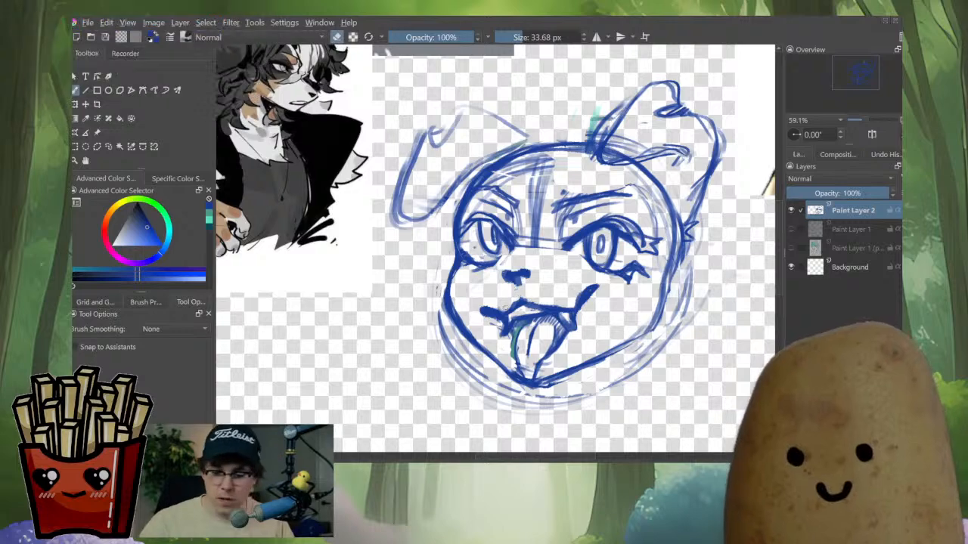
Draw a stroke along the lower edge of the right eye and check the face mirrored
key("e")
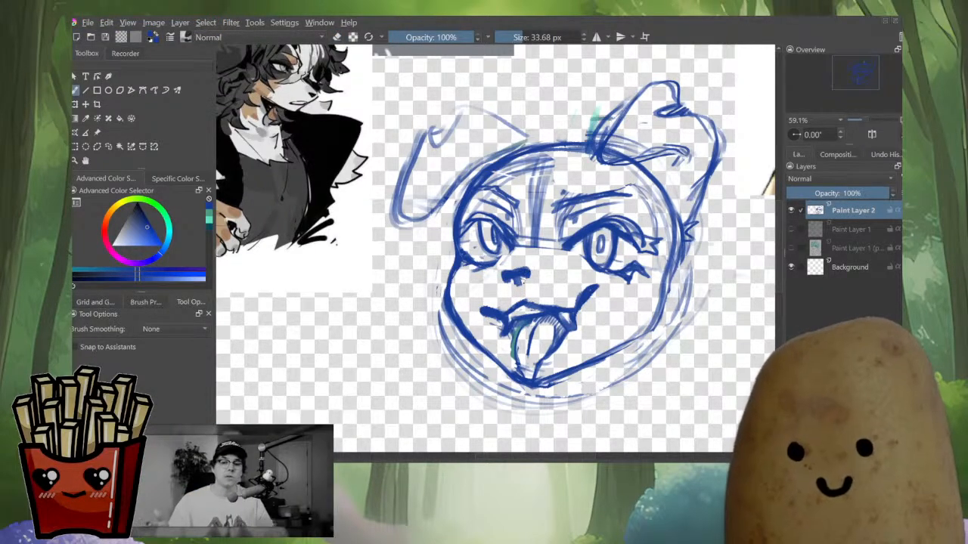
scroll(561, 275, "down", 5)
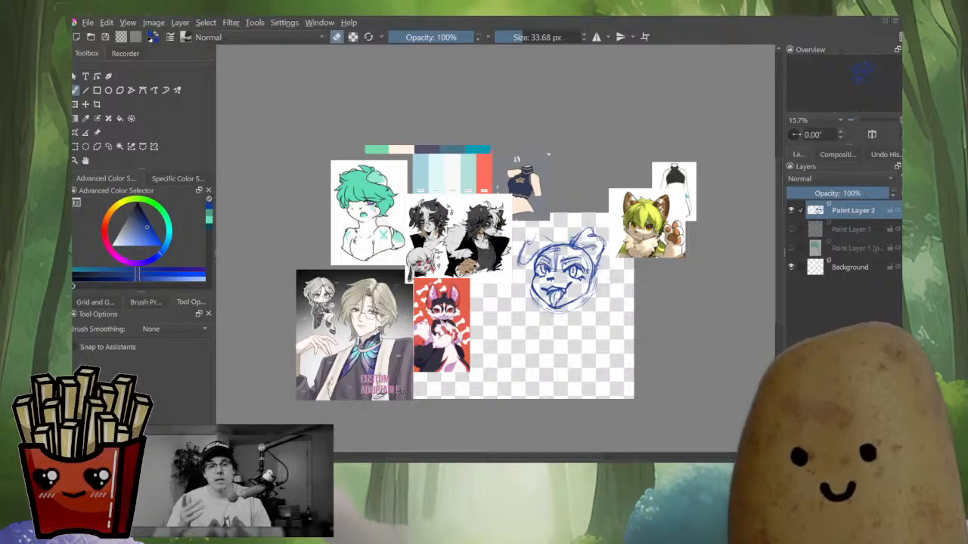
key("m")
key("m")
scroll(495, 250, "up", 3)
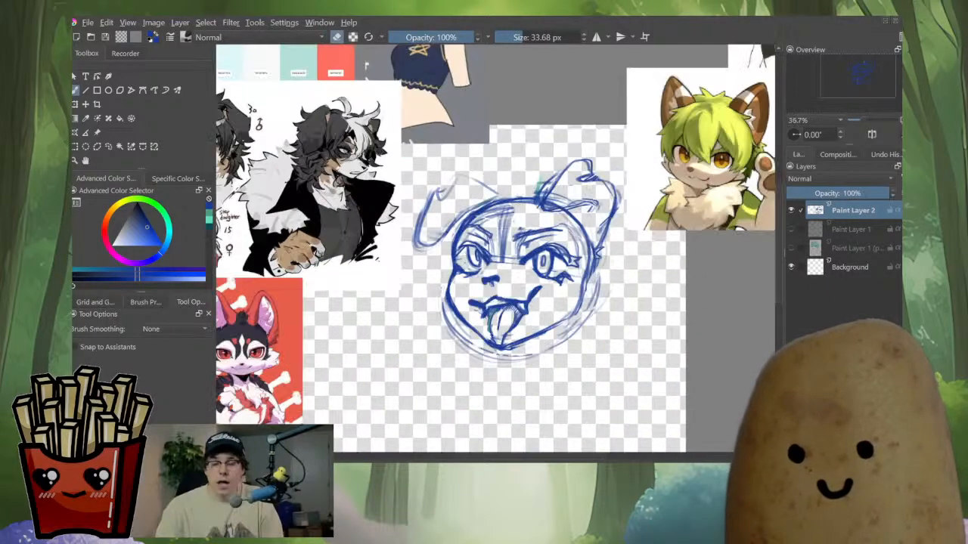
scroll(526, 260, "up", 2)
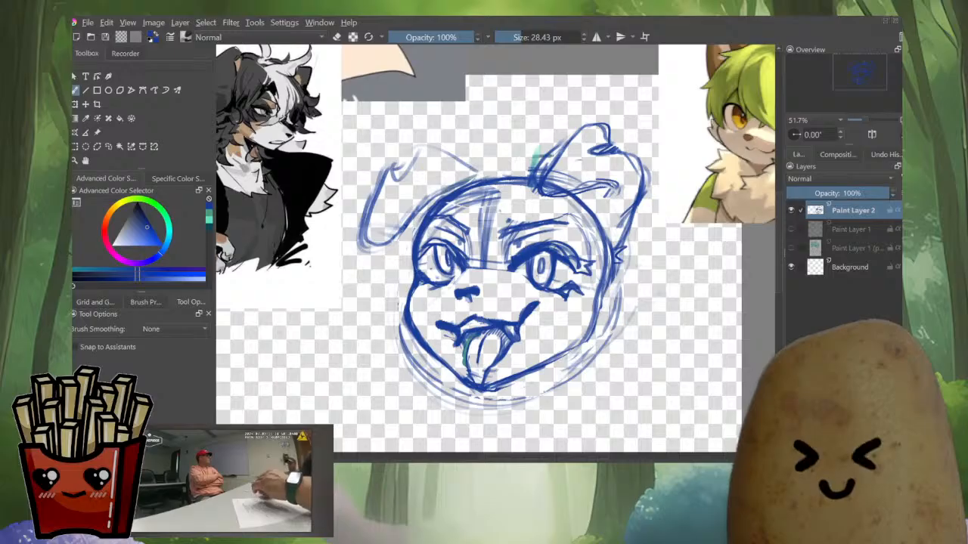
left_click_drag(550, 249, 573, 260)
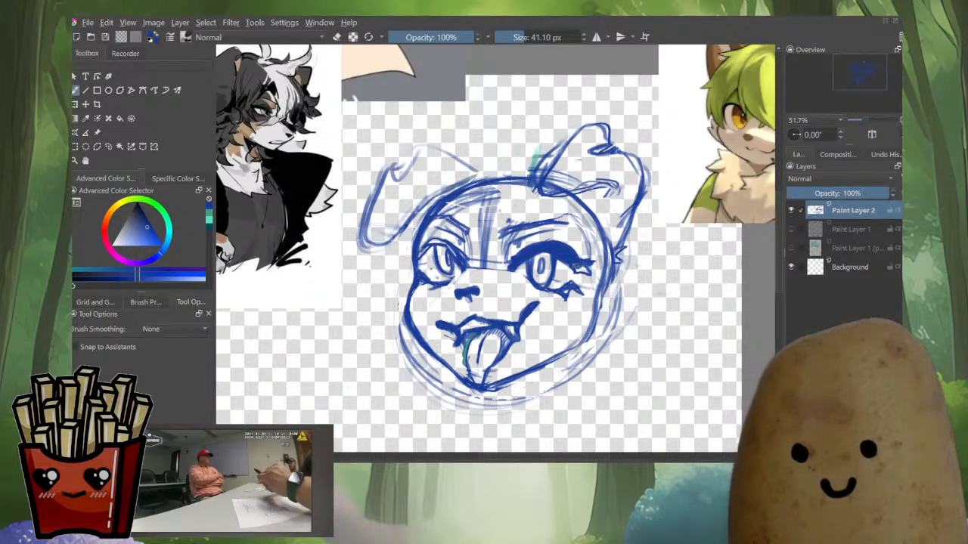
key("m")
key("e")
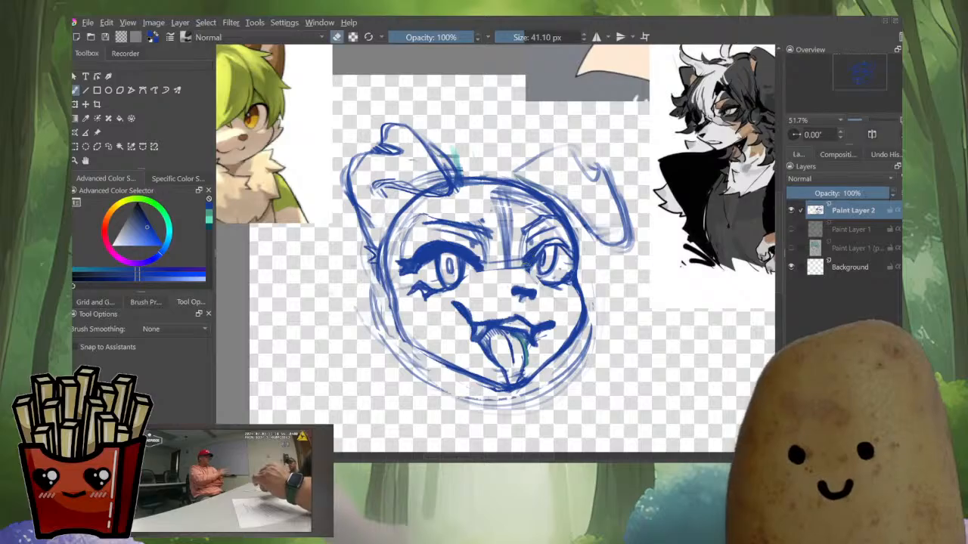
key("e")
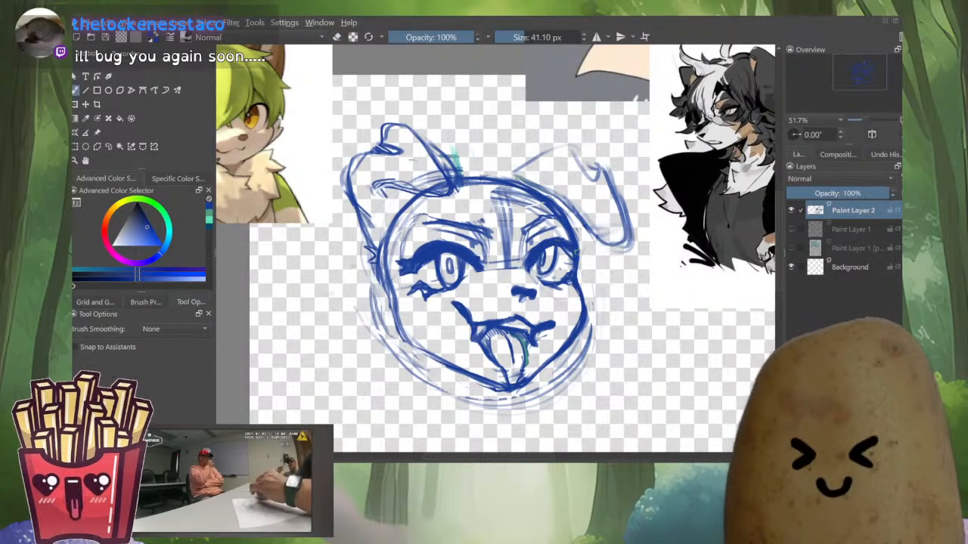
key("e")
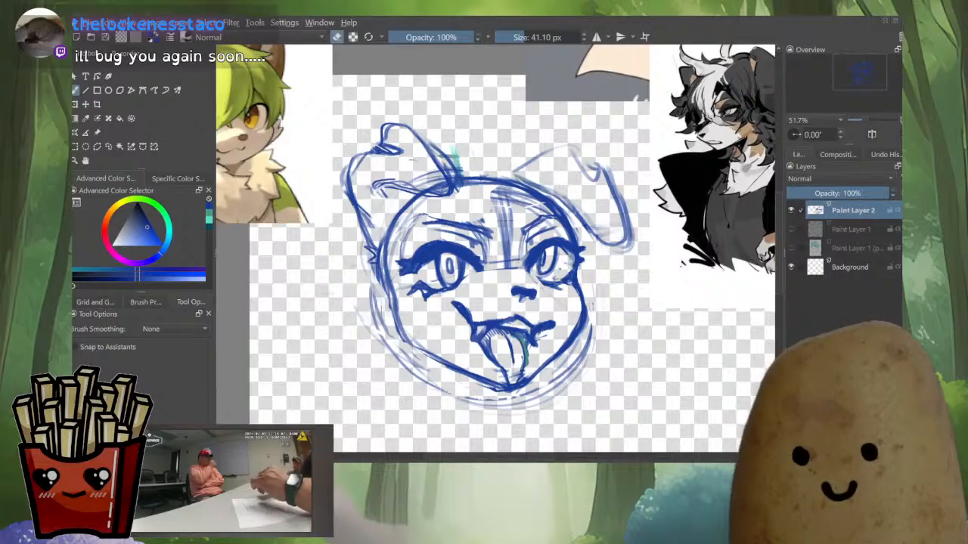
key("m")
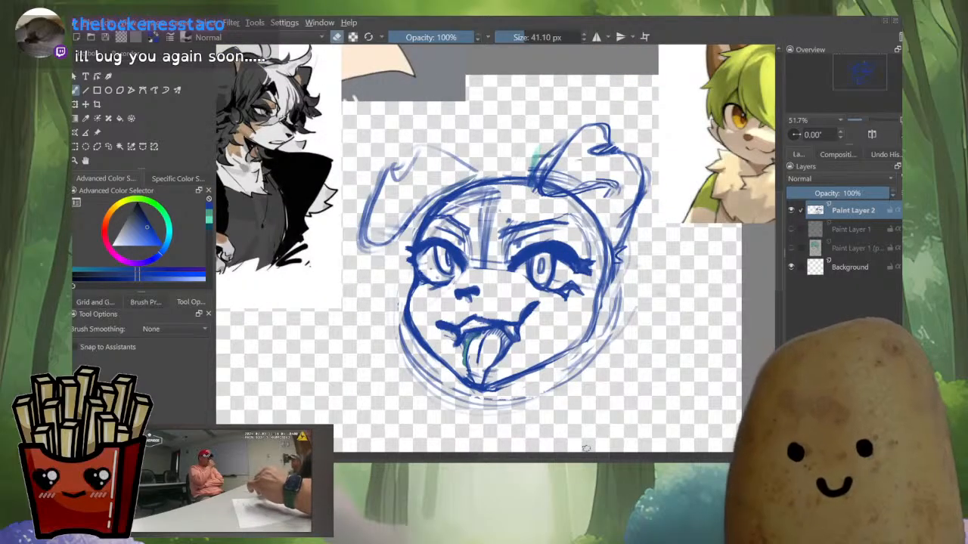
Review the whole face sketch beside the reference images, normal and mirrored
scroll(549, 282, "down", 6)
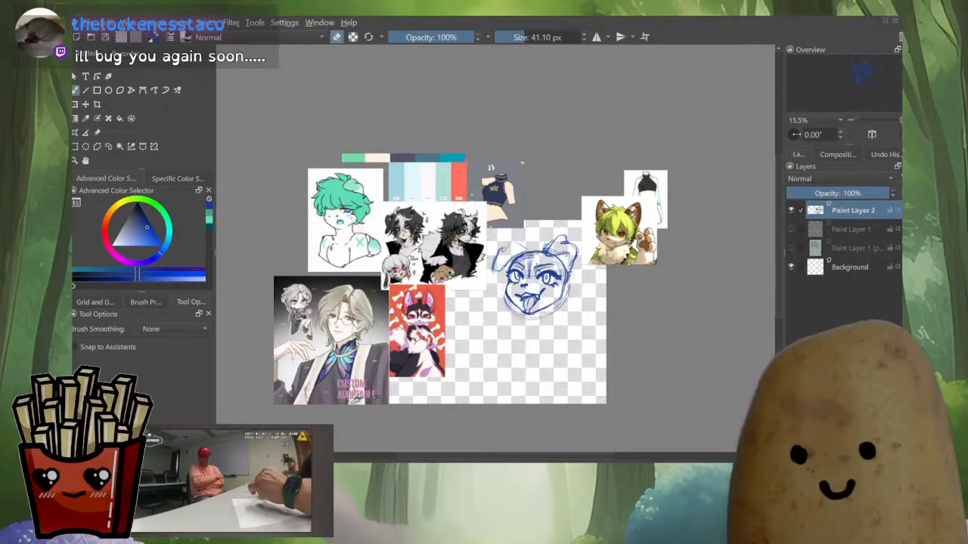
scroll(539, 301, "up", 3)
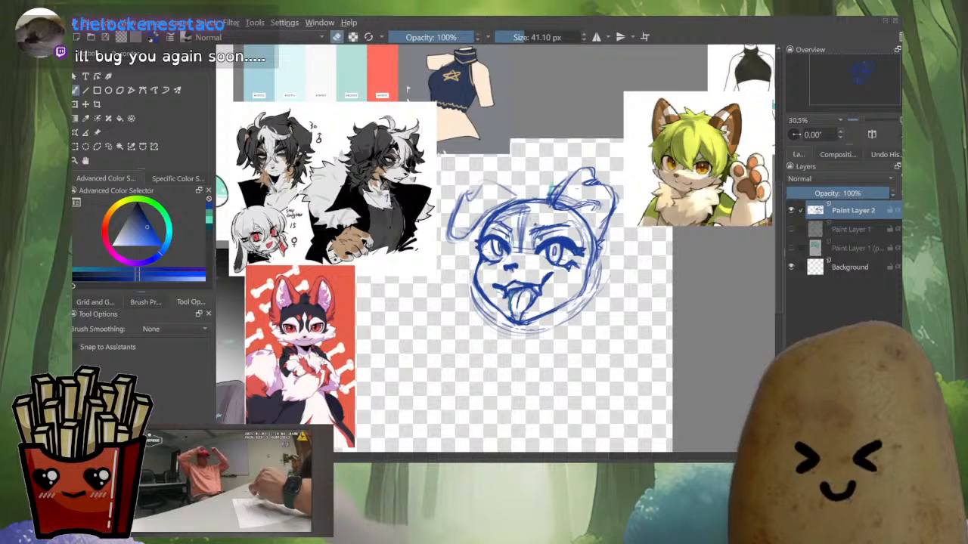
scroll(548, 292, "up", 2)
key("e")
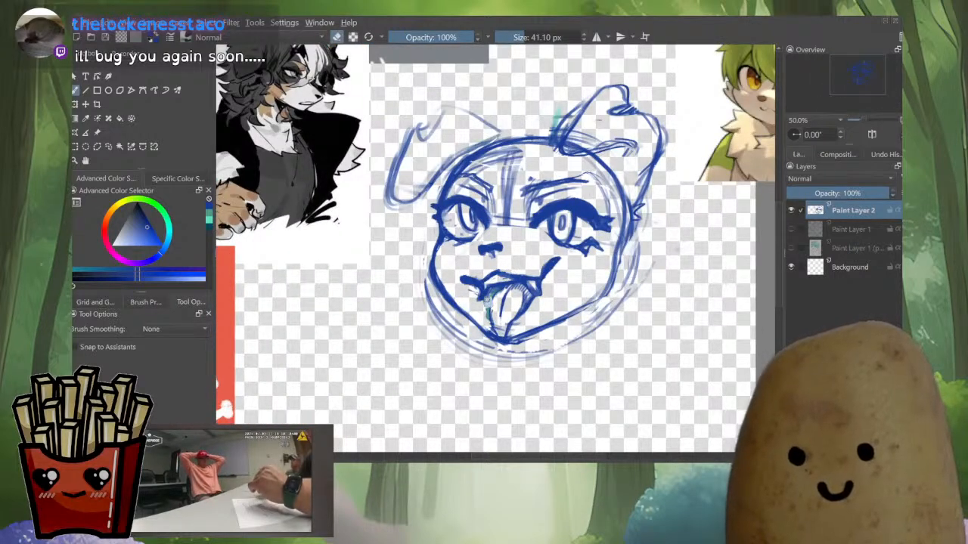
key("e")
key("e")
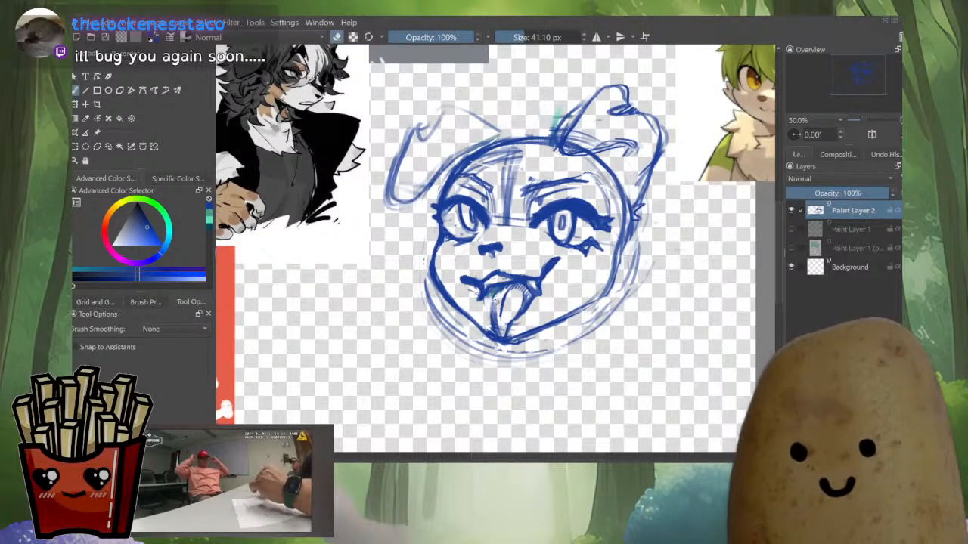
scroll(573, 301, "down", 4)
key("m")
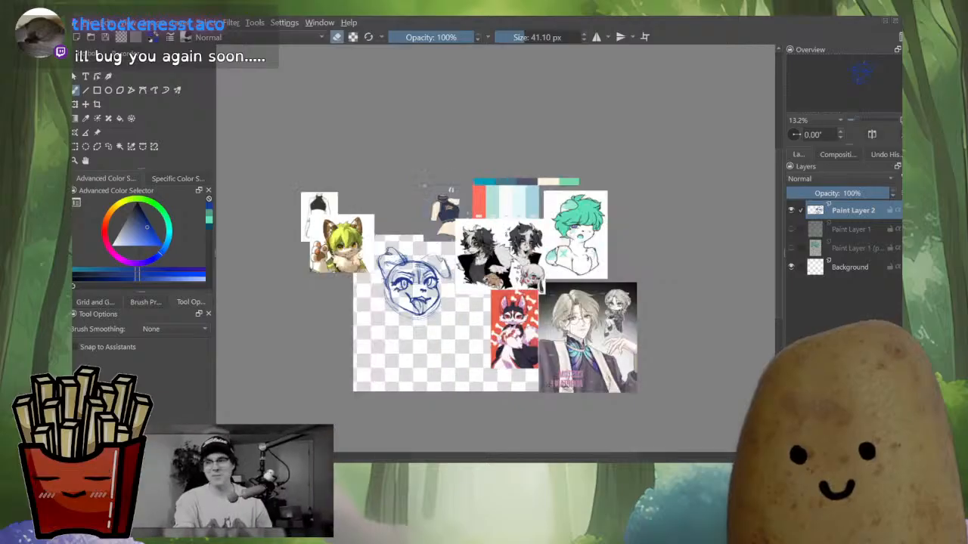
Zoom and pan across the canvas to compare the face sketch with the surrounding reference images, unmirrored
key("m")
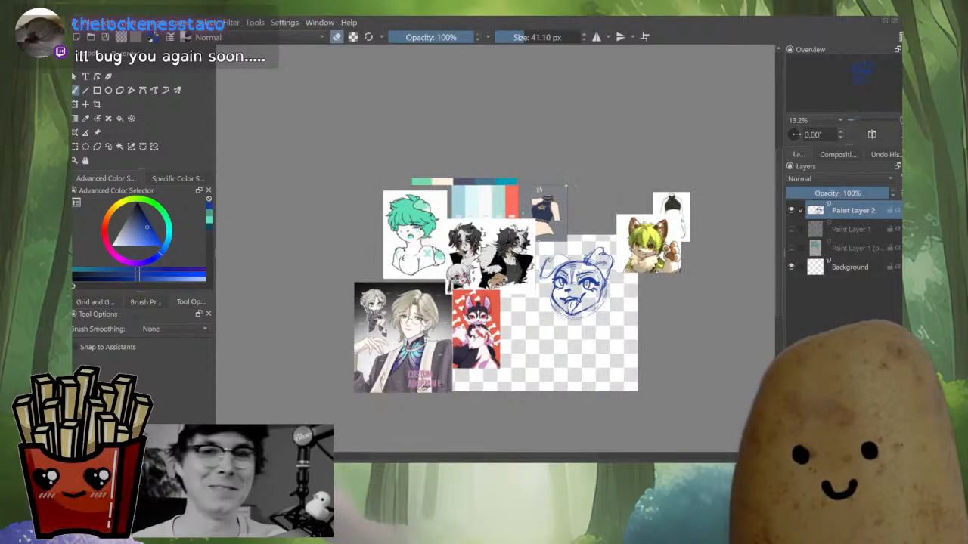
scroll(574, 287, "up", 6)
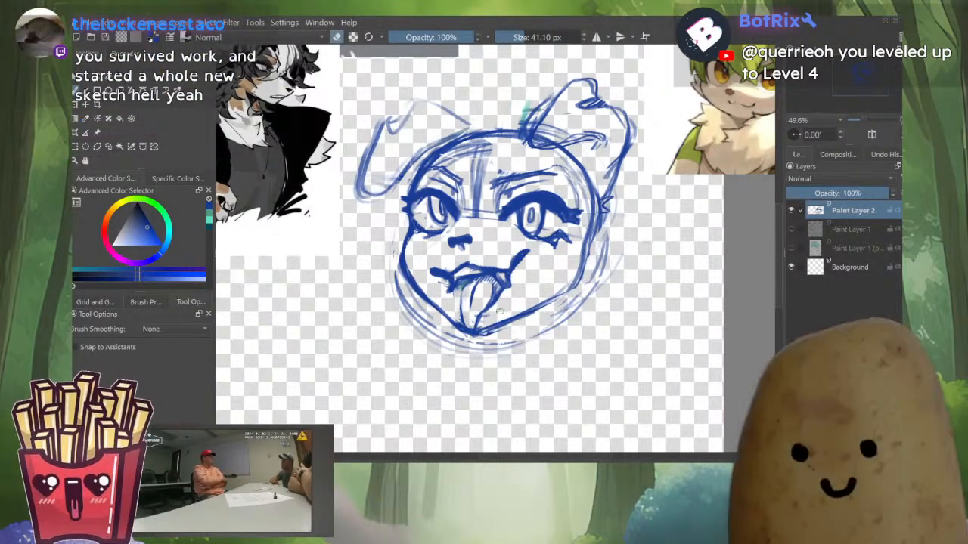
scroll(527, 380, "down", 2)
scroll(476, 250, "up", 2)
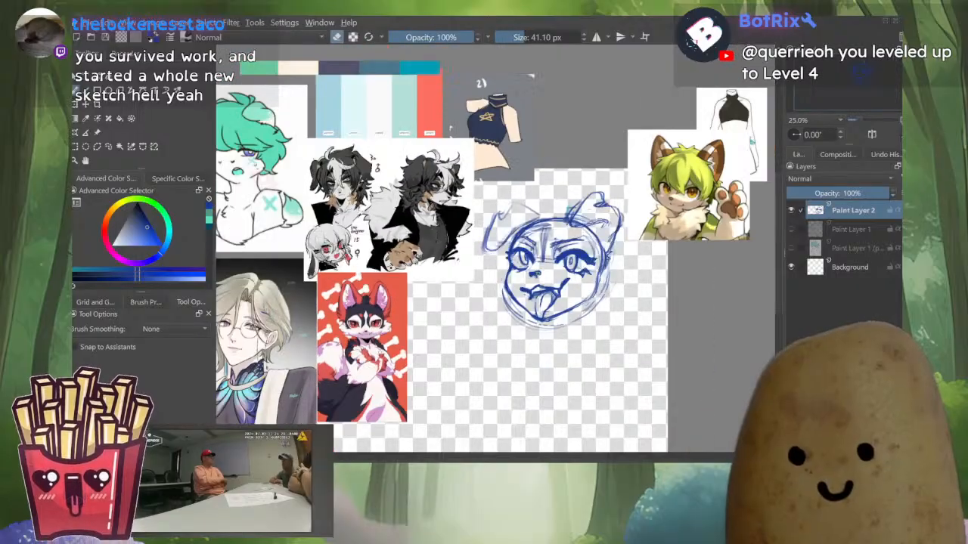
scroll(574, 279, "down", 2)
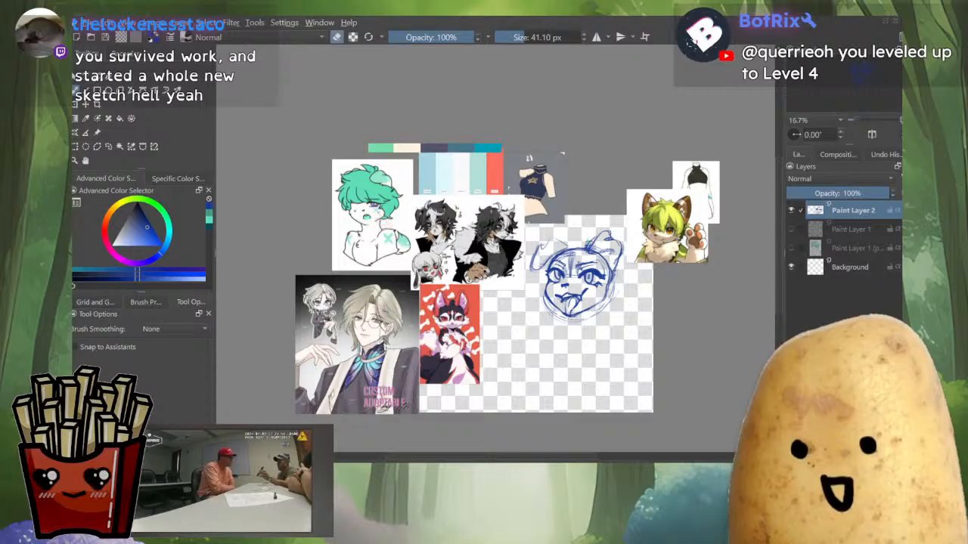
scroll(368, 155, "up", 2)
scroll(359, 150, "down", 1)
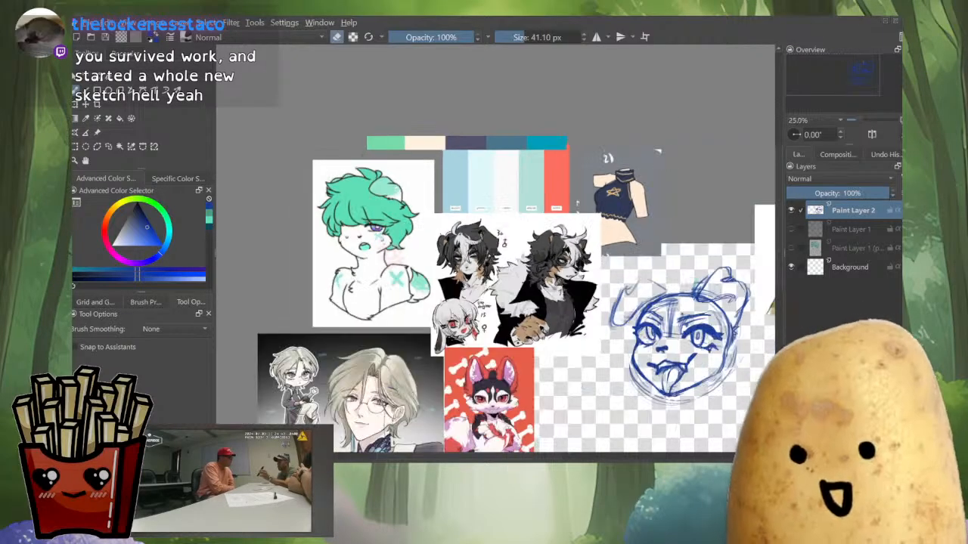
left_click_drag(363, 151, 320, 105)
left_click_drag(412, 111, 330, 92)
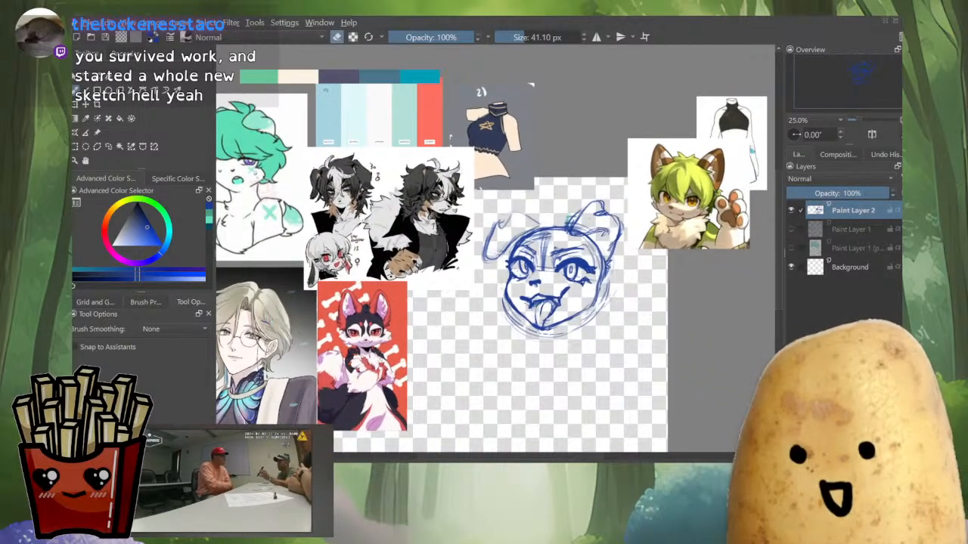